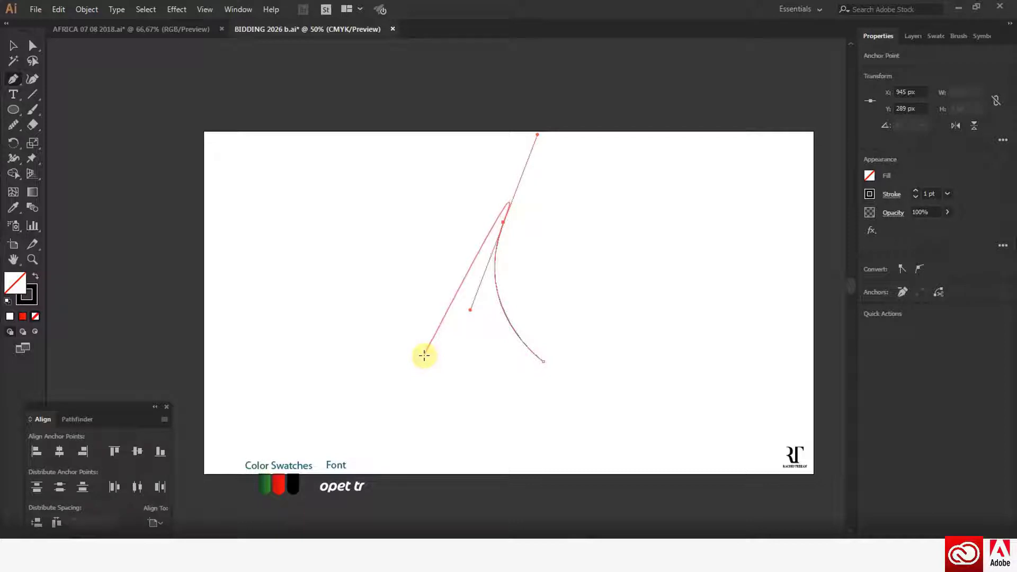
# Close the tall three-pointed outline with the Pen tool and adjust the curve handle of its concave right edge
pyautogui.click(442, 314)
pyautogui.click(545, 363)
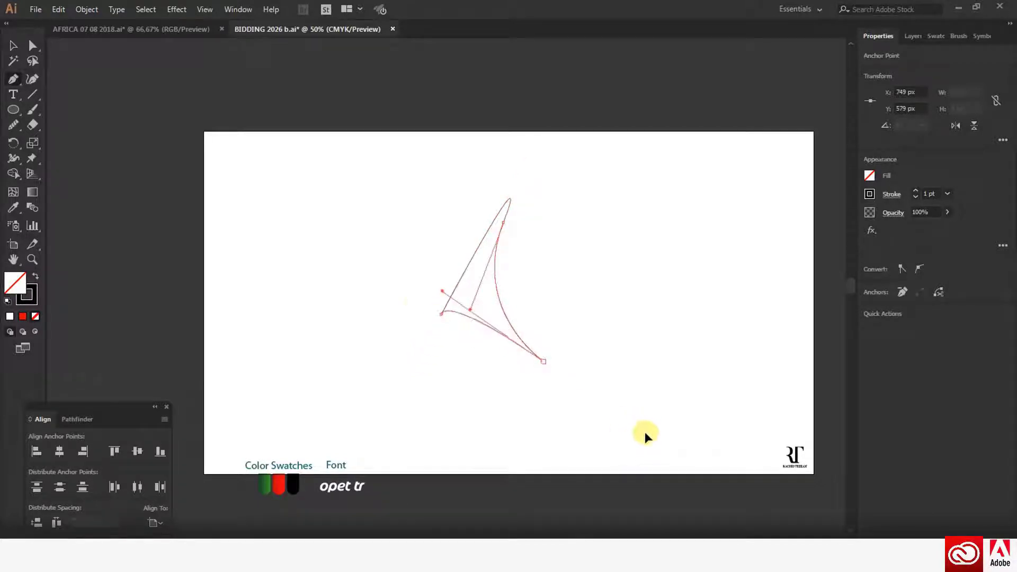
pyautogui.click(32, 46)
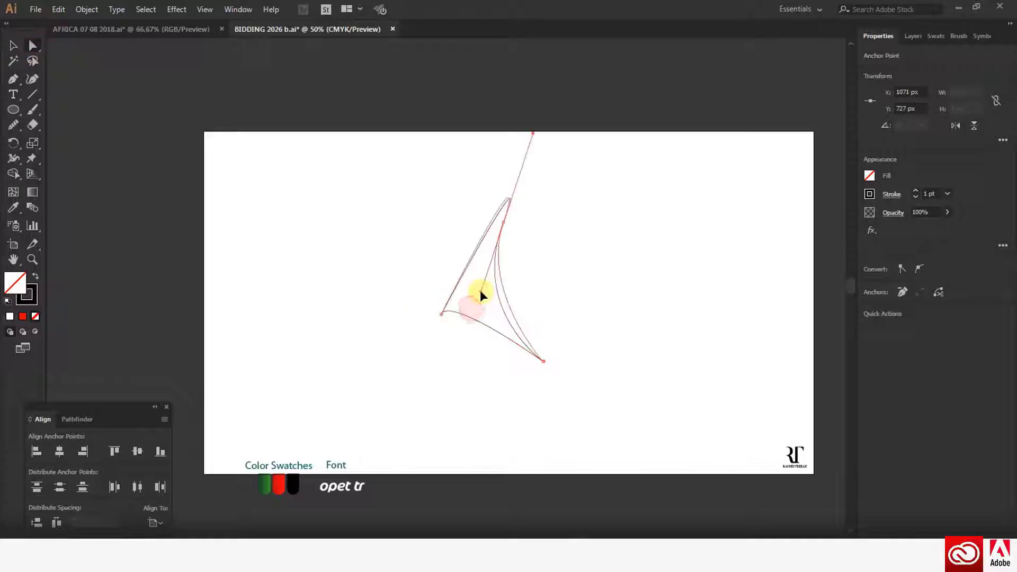
pyautogui.moveTo(480, 291)
pyautogui.mouseDown()
pyautogui.moveTo(491, 279)
pyautogui.moveTo(468, 293)
pyautogui.moveTo(478, 300)
pyautogui.mouseUp()
pyautogui.click(487, 259)
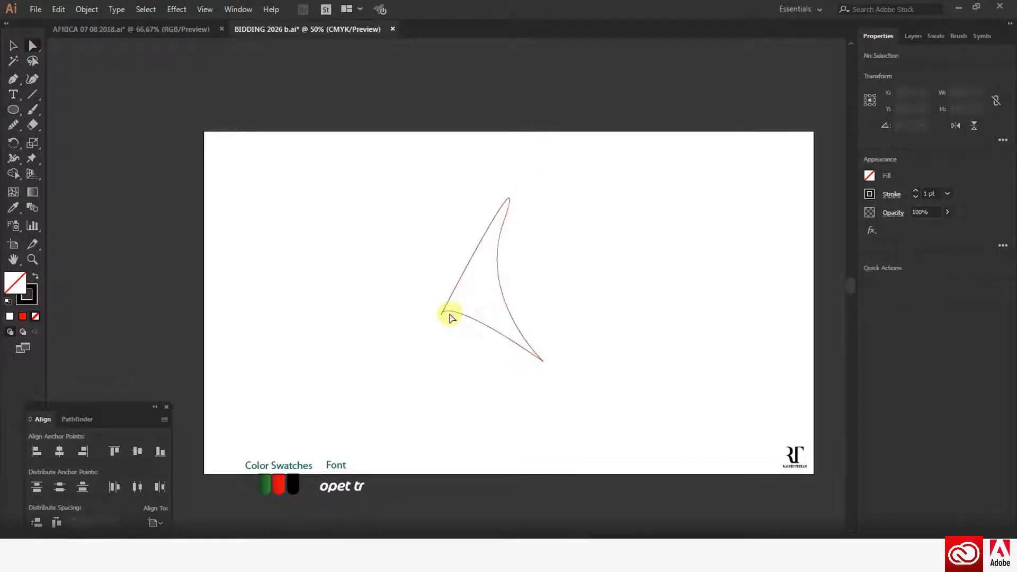
# Adjust the outline's handles to deepen the arc of its lower edge and slightly lower the rounded top tip
pyautogui.click(443, 311)
pyautogui.scroll(2, 544, 235)
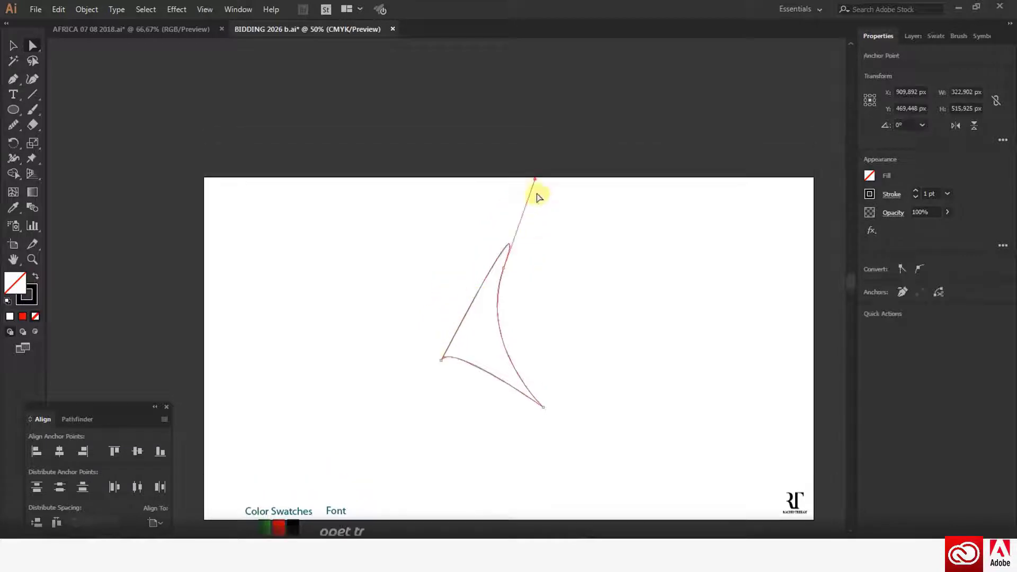
pyautogui.click(442, 359)
pyautogui.moveTo(442, 338); pyautogui.dragTo(482, 338)
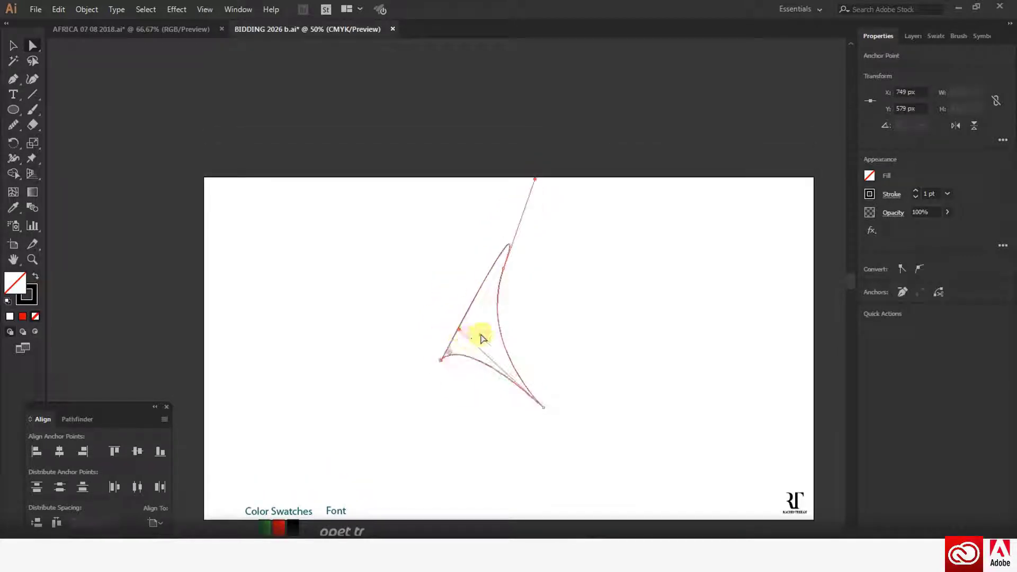
pyautogui.moveTo(535, 183); pyautogui.dragTo(525, 213)
pyautogui.click(59, 163)
# Draw a second closed shape with the Pen tool, curving across the middle of the first outline and extending past both sides
pyautogui.click(13, 80)
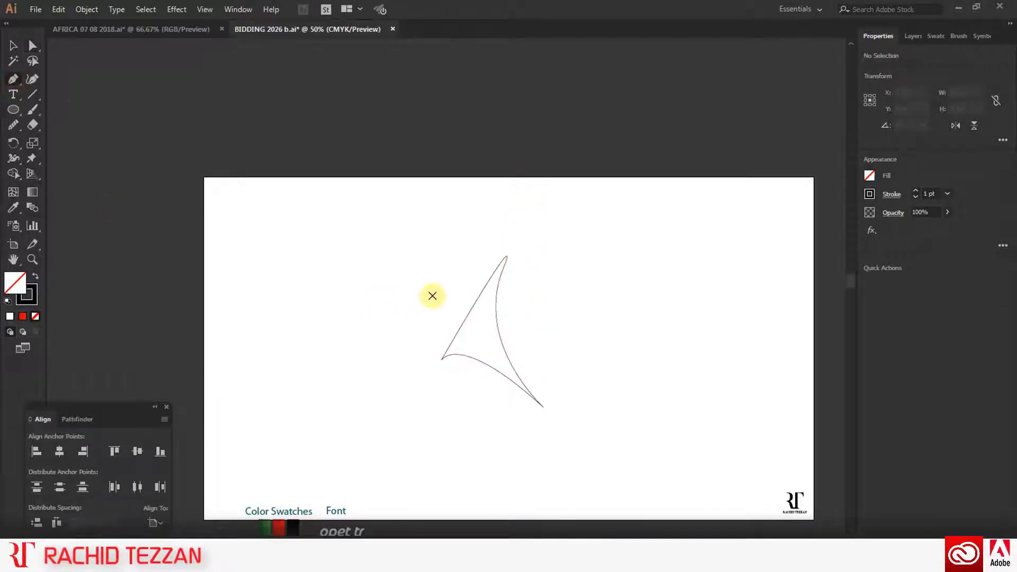
pyautogui.click(559, 294)
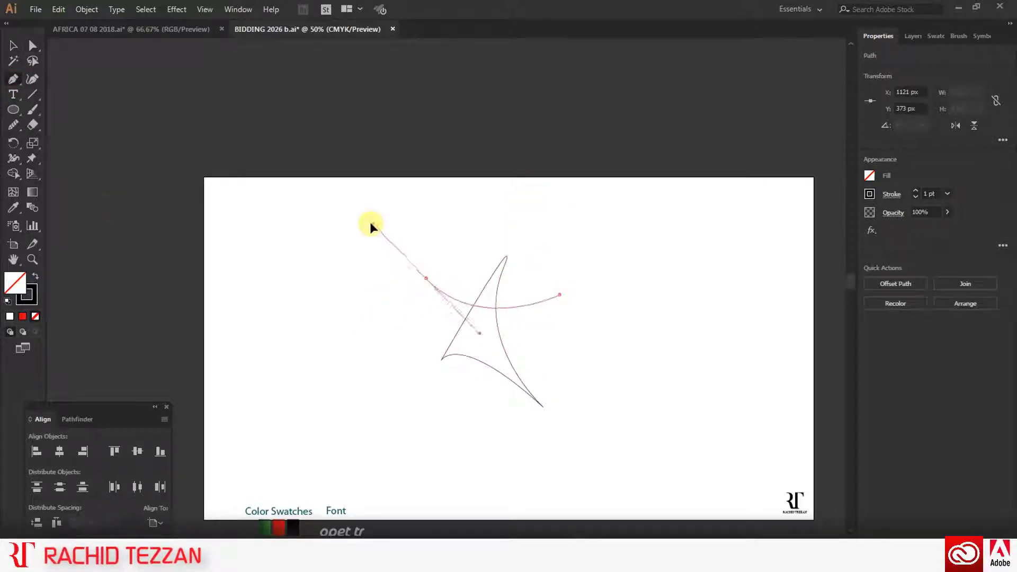
pyautogui.moveTo(370, 222); pyautogui.dragTo(364, 220)
pyautogui.click(426, 278)
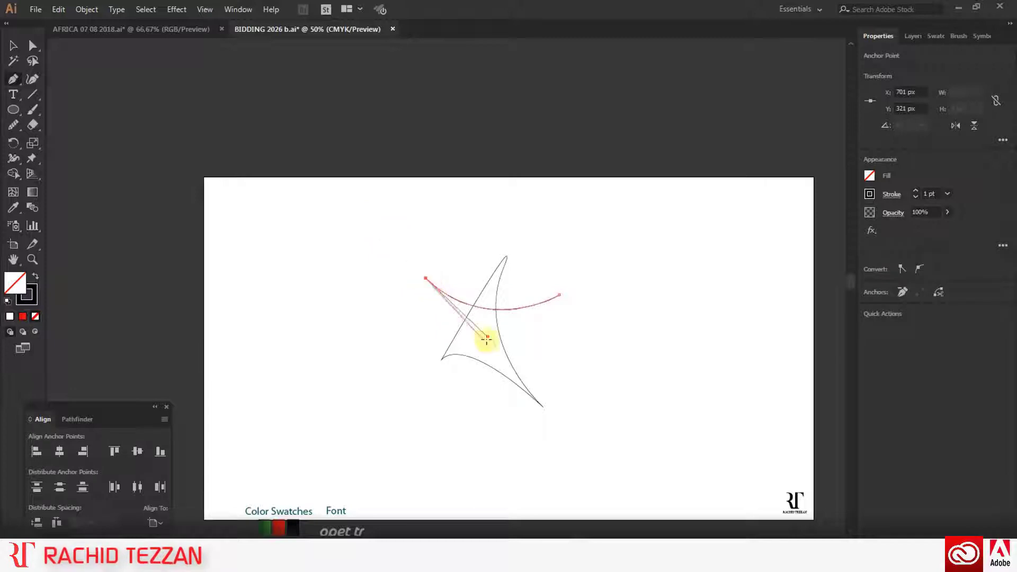
pyautogui.moveTo(520, 348); pyautogui.dragTo(607, 374)
pyautogui.click(520, 349)
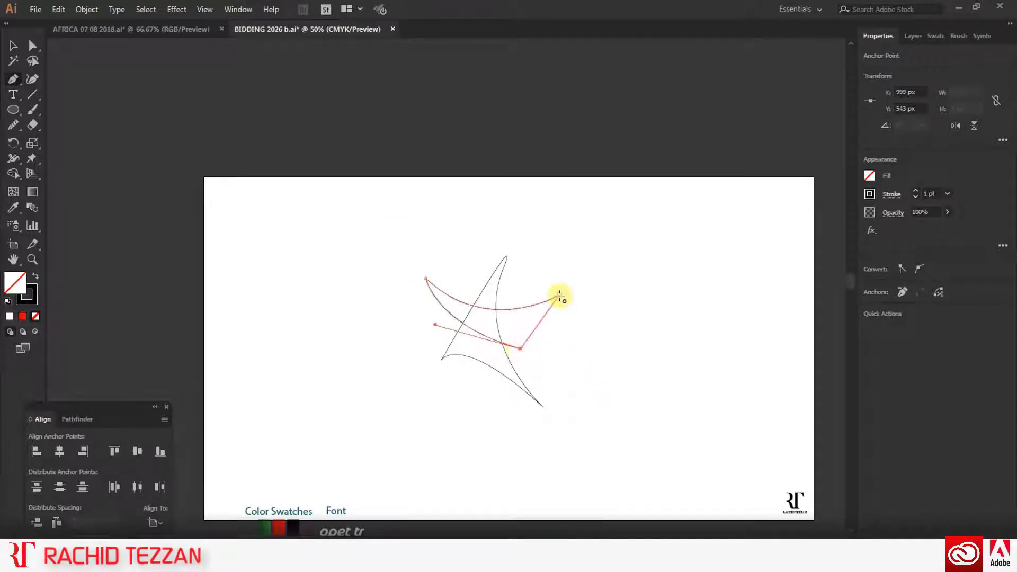
pyautogui.click(560, 297)
pyautogui.keyDown('ctrl'); pyautogui.click(619, 266); pyautogui.keyUp('ctrl')
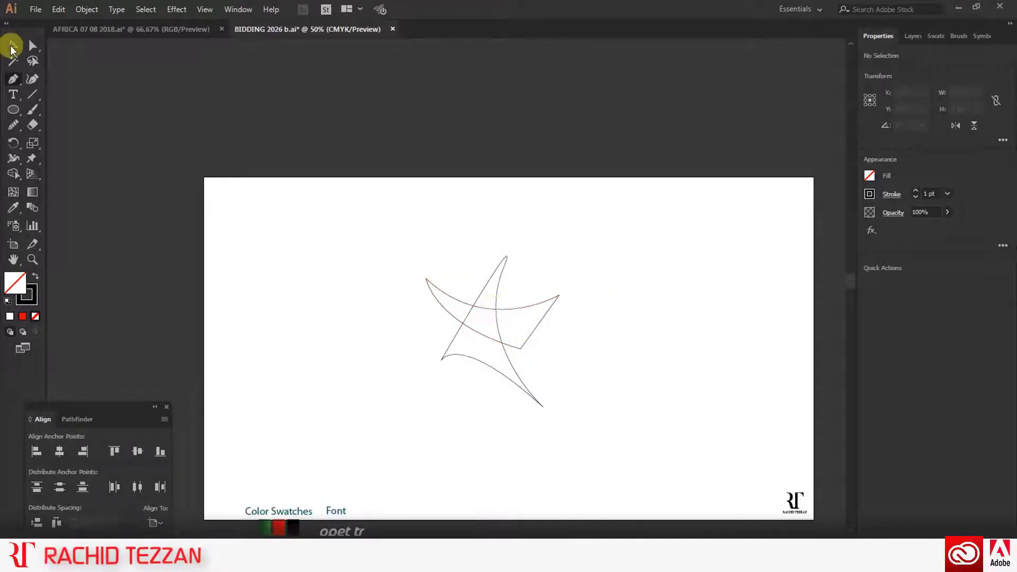
# Select both overlapping outlines and swap their fill and stroke to get a black fill with no stroke
pyautogui.click(12, 47)
pyautogui.click(520, 397)
pyautogui.click(35, 276)
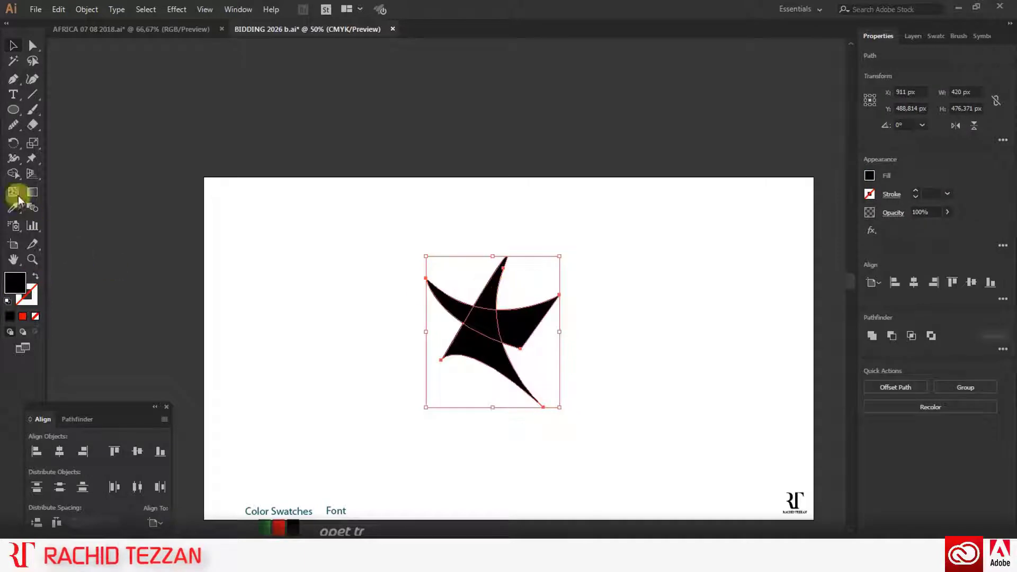
# With Shape Builder, remove the part projecting right of the body and merge the overlap into the body, keeping the left wing
pyautogui.click(14, 174)
pyautogui.keyDown('alt'); pyautogui.click(526, 310); pyautogui.keyUp('alt')
pyautogui.moveTo(488, 298); pyautogui.dragTo(461, 305)
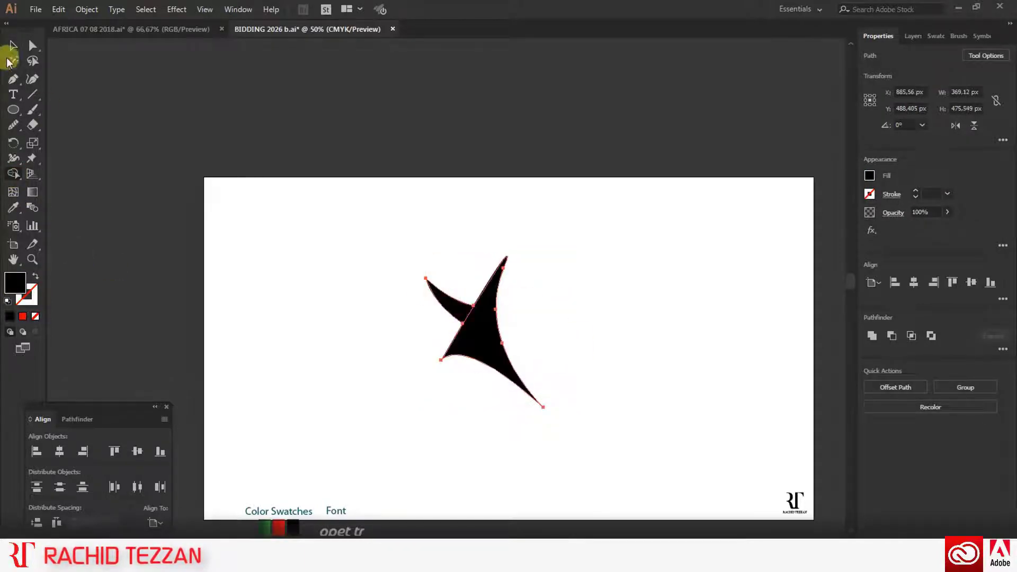
pyautogui.click(11, 49)
pyautogui.click(88, 234)
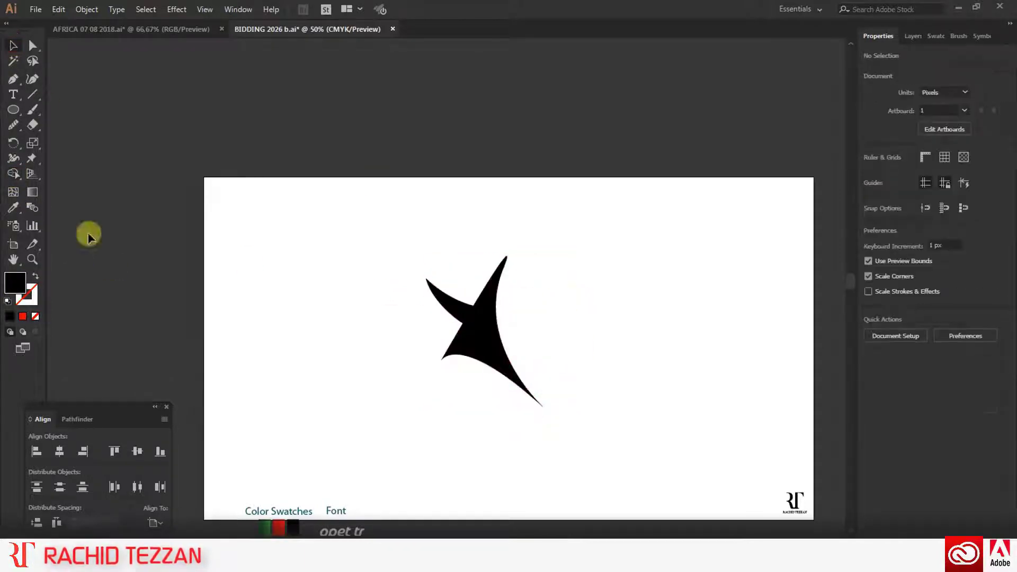
# Draw a closed, unfilled wing outline with the Pen tool, running from the left wing across the body to a point on the right
pyautogui.click(13, 80)
pyautogui.click(464, 303)
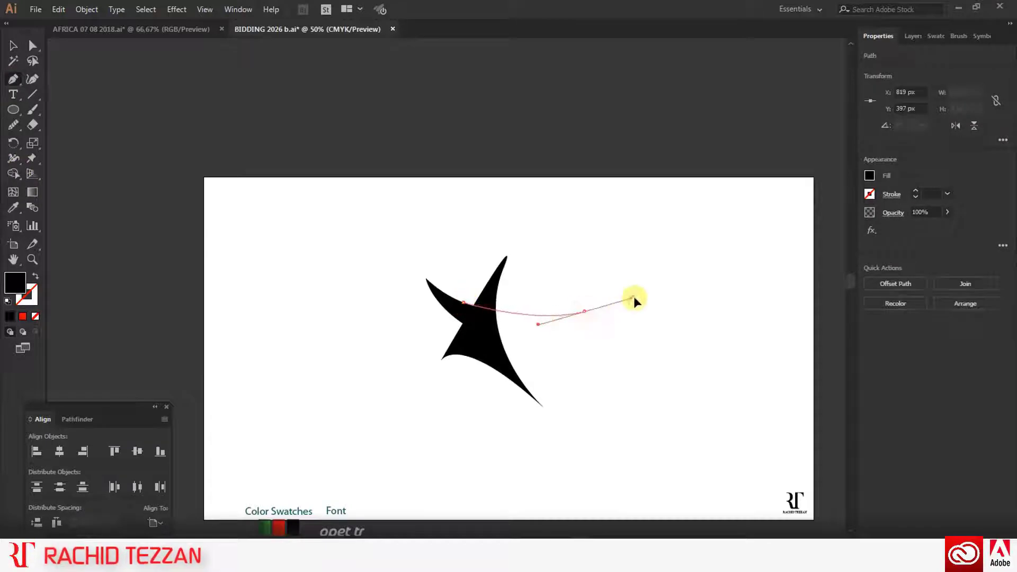
pyautogui.moveTo(644, 295); pyautogui.dragTo(644, 295)
pyautogui.click(35, 276)
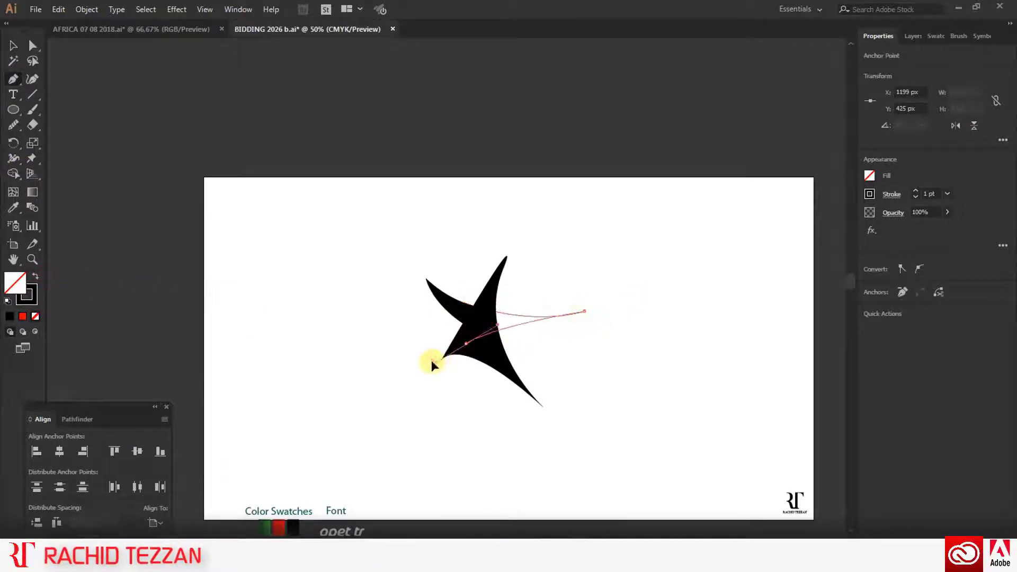
pyautogui.click(465, 306)
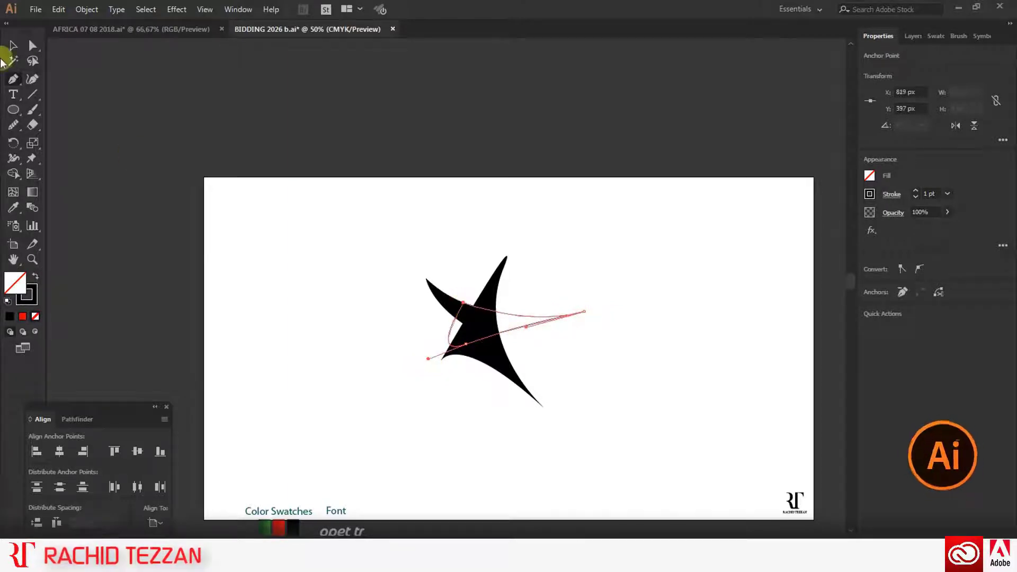
# Pull the handle at the right wing's tip upward with Direct Selection to flatten the wing's upper edge
pyautogui.click(13, 45)
pyautogui.scroll(3, 555, 303)
pyautogui.click(33, 47)
pyautogui.click(469, 376)
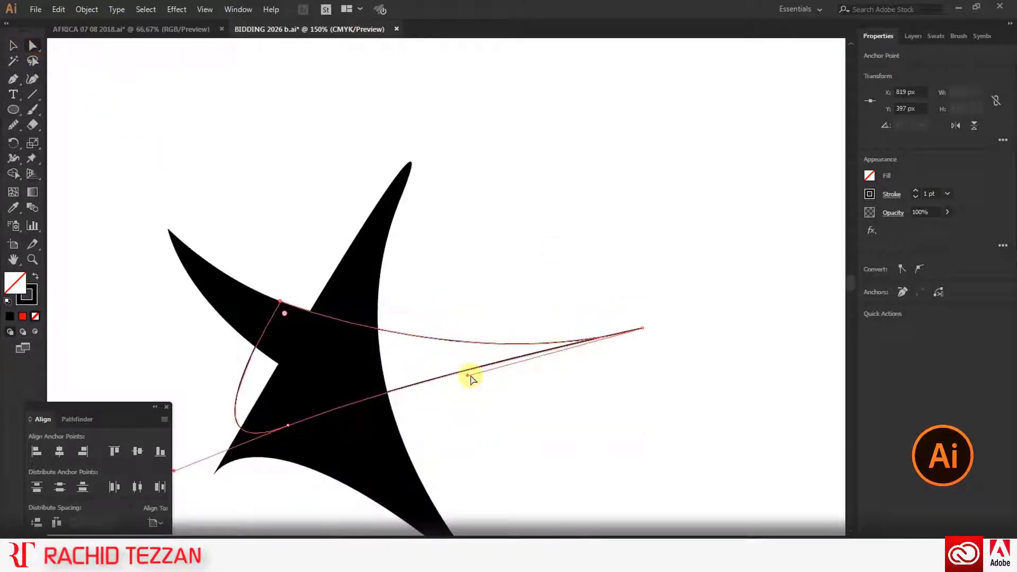
pyautogui.moveTo(466, 377); pyautogui.dragTo(436, 345)
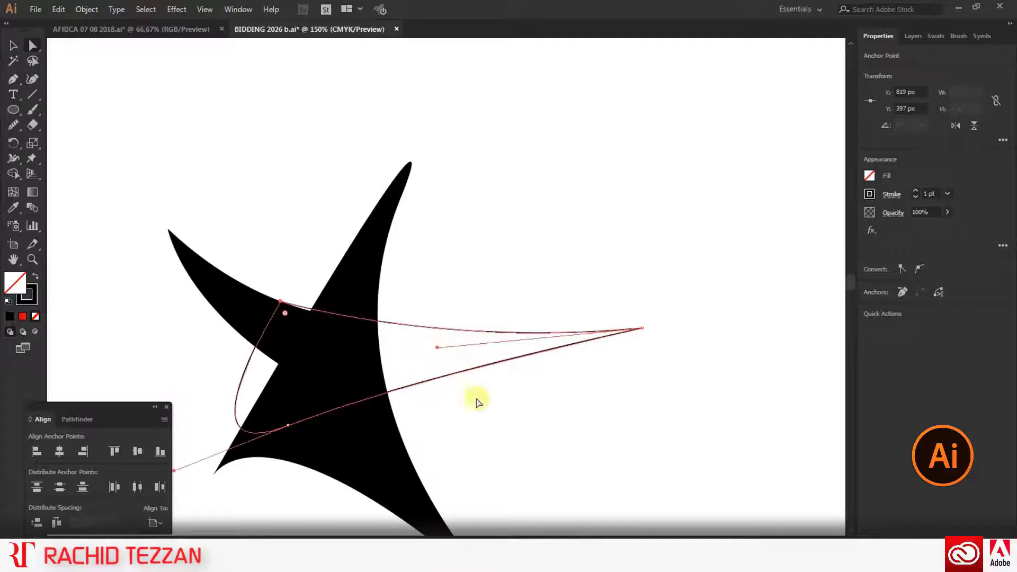
pyautogui.click(11, 45)
pyautogui.click(473, 255)
# Fill the right wing outline black and use Shape Builder to merge its overlap into the body and clear the excess at the left
pyautogui.scroll(-1, 543, 237)
pyautogui.moveTo(629, 236); pyautogui.dragTo(587, 305)
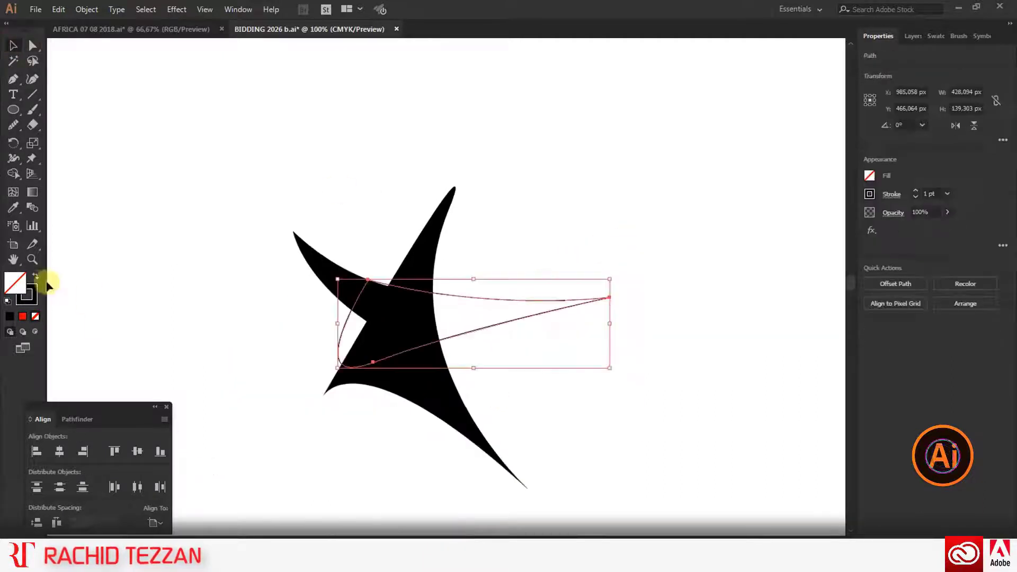
pyautogui.click(35, 276)
pyautogui.moveTo(374, 218); pyautogui.dragTo(456, 393)
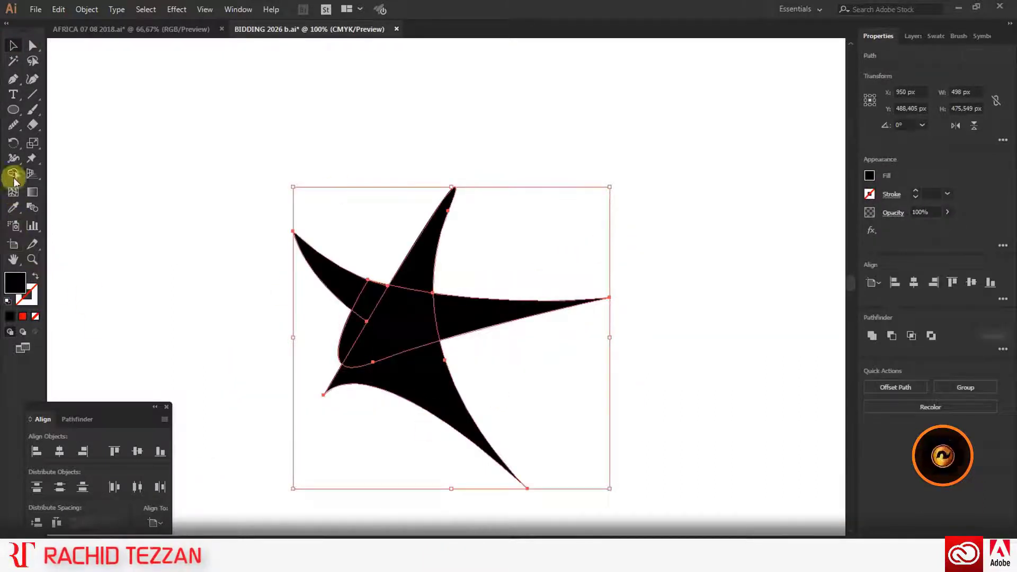
pyautogui.click(13, 173)
pyautogui.moveTo(339, 319)
pyautogui.mouseDown()
pyautogui.moveTo(354, 346)
pyautogui.moveTo(355, 292)
pyautogui.moveTo(405, 357)
pyautogui.mouseUp()
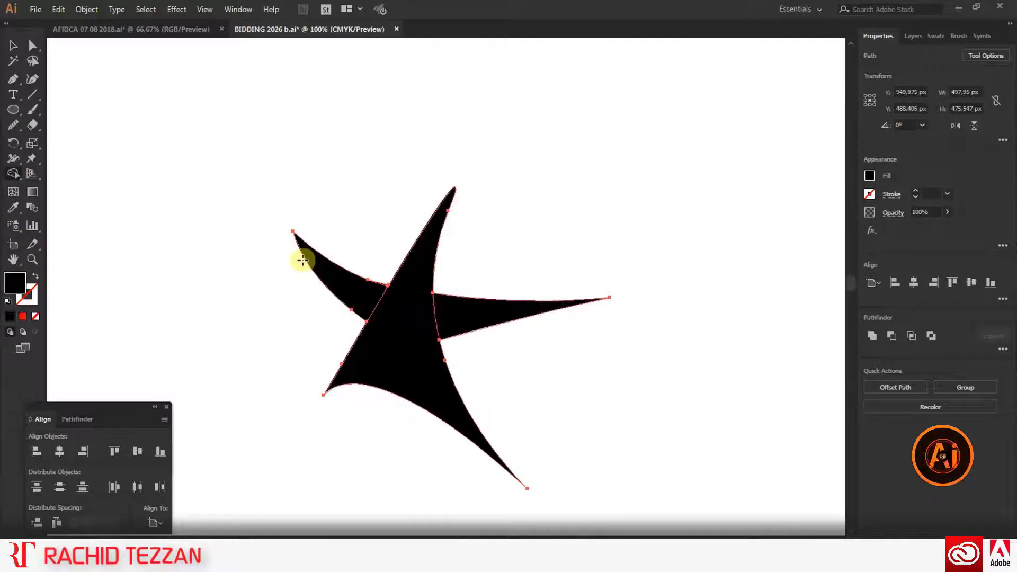
pyautogui.click(13, 47)
pyautogui.click(672, 229)
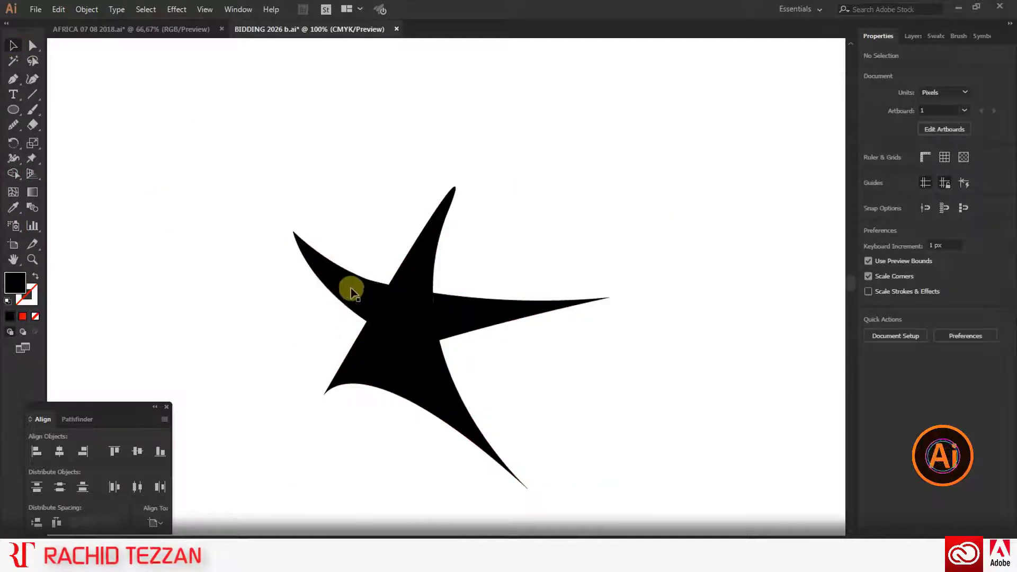
# Draw an open S-curve along the body's left edge with the Pen tool, with a black stroke and no fill
pyautogui.click(14, 79)
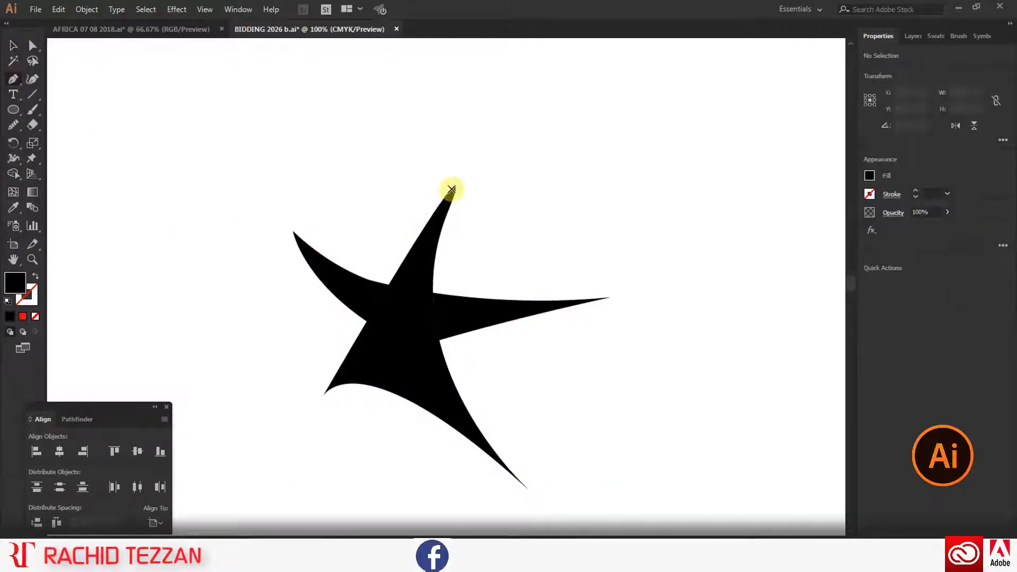
pyautogui.moveTo(431, 192); pyautogui.dragTo(419, 235)
pyautogui.moveTo(345, 362); pyautogui.dragTo(336, 445)
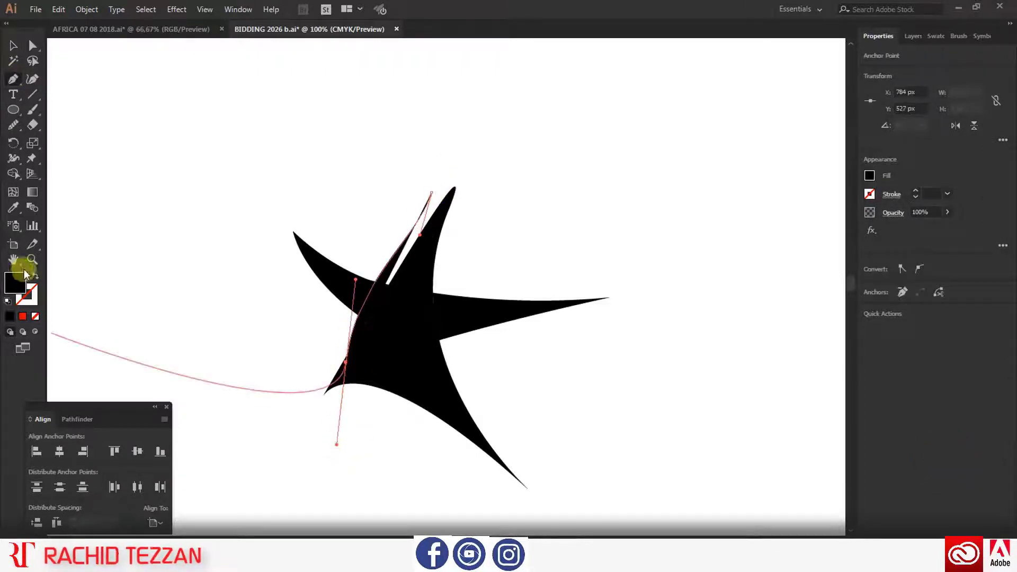
pyautogui.click(35, 276)
# Set the curve's stroke weight to 20 pt and apply the elliptical width profile that tapers at both ends
pyautogui.click(13, 46)
pyautogui.click(915, 190)
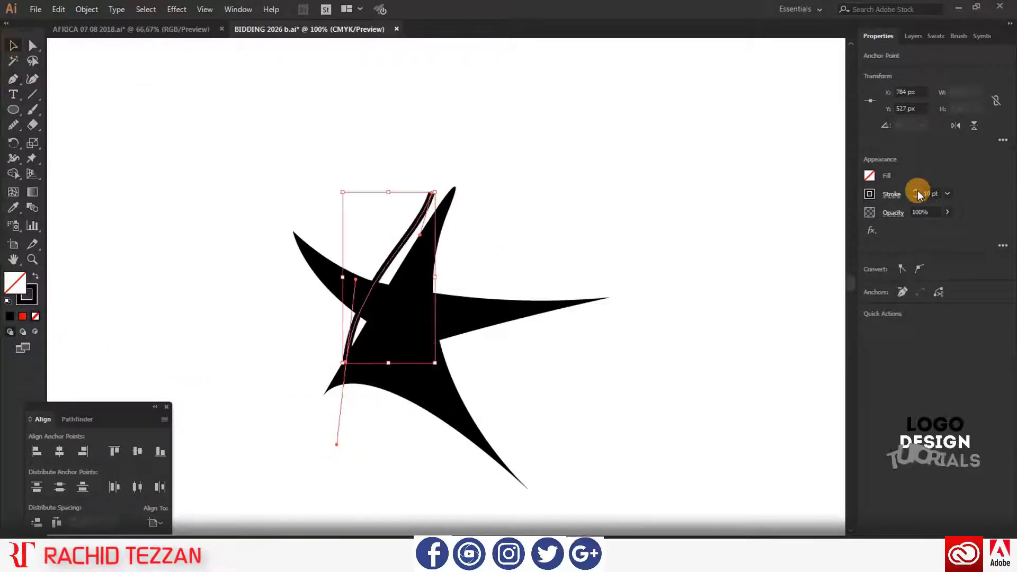
pyautogui.click(897, 214)
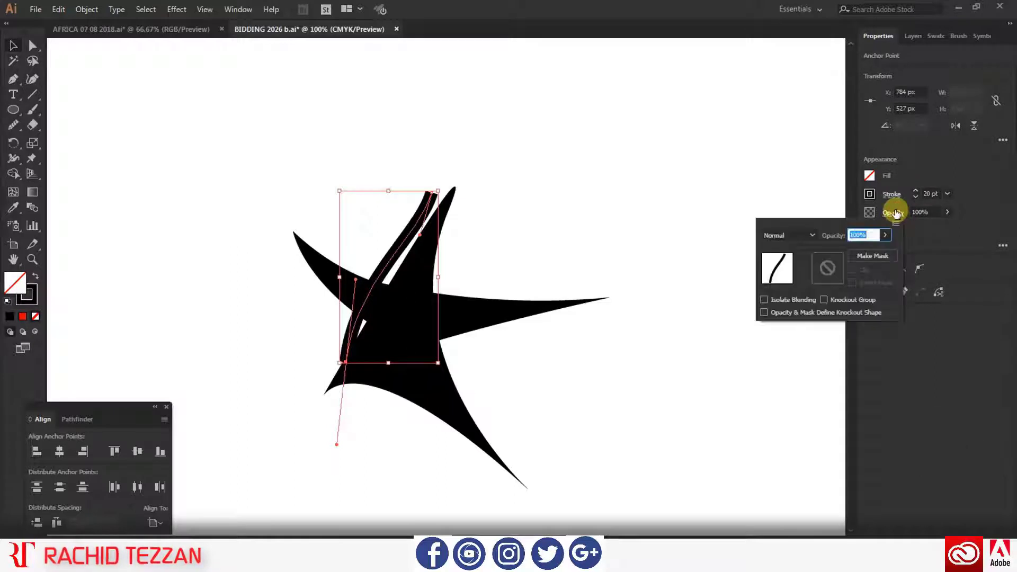
pyautogui.click(893, 197)
pyautogui.click(846, 210)
pyautogui.click(828, 330)
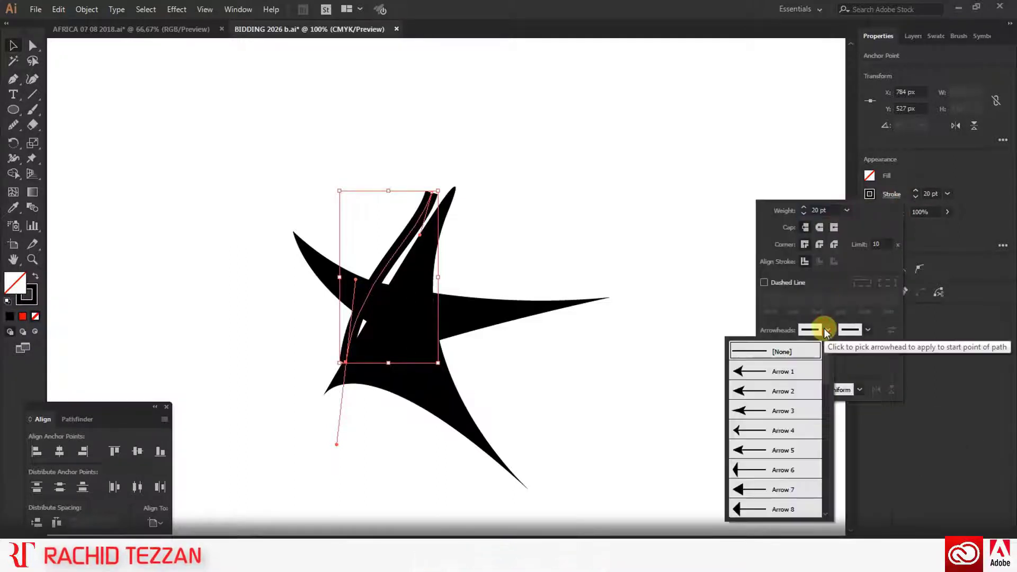
pyautogui.click(859, 391)
pyautogui.click(860, 390)
pyautogui.click(810, 280)
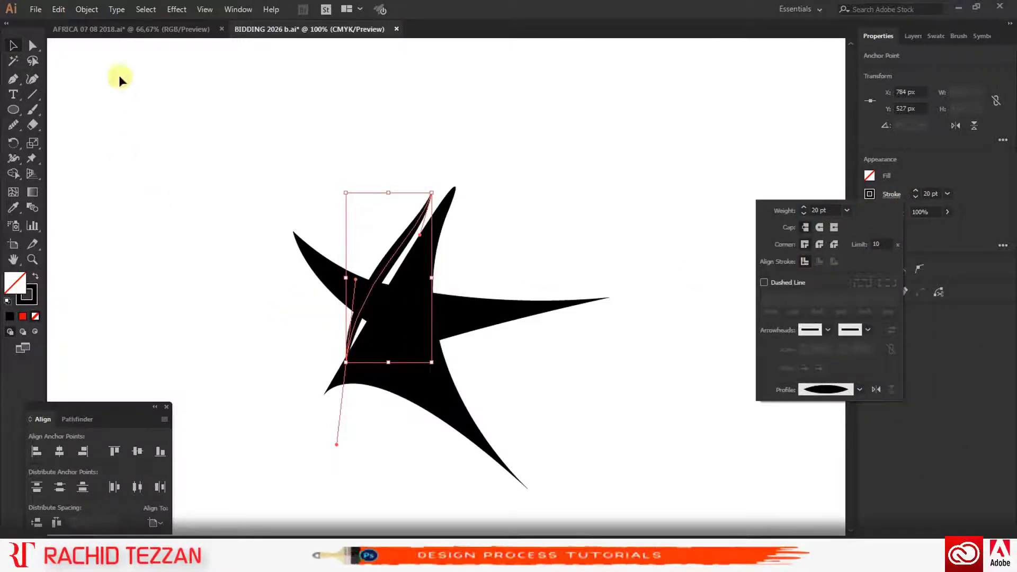
# Convert the tapered stroke into a filled shape with Outline Stroke
pyautogui.click(82, 12)
pyautogui.moveTo(192, 301)
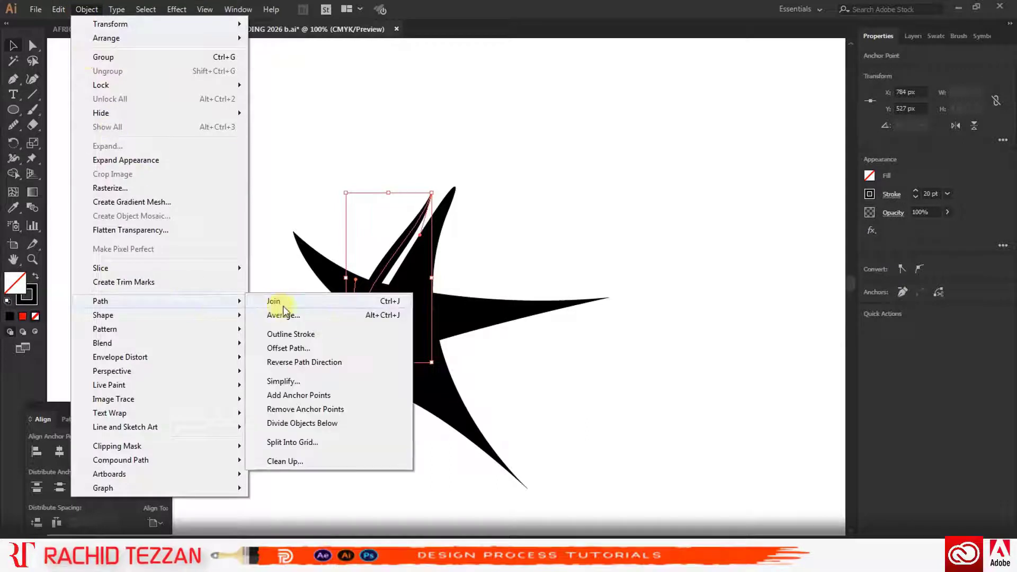
pyautogui.click(274, 302)
# Move the tapered sliver down and left until its lower tip meets the body's lower-left tip
pyautogui.hotkey('ctrl', '=')
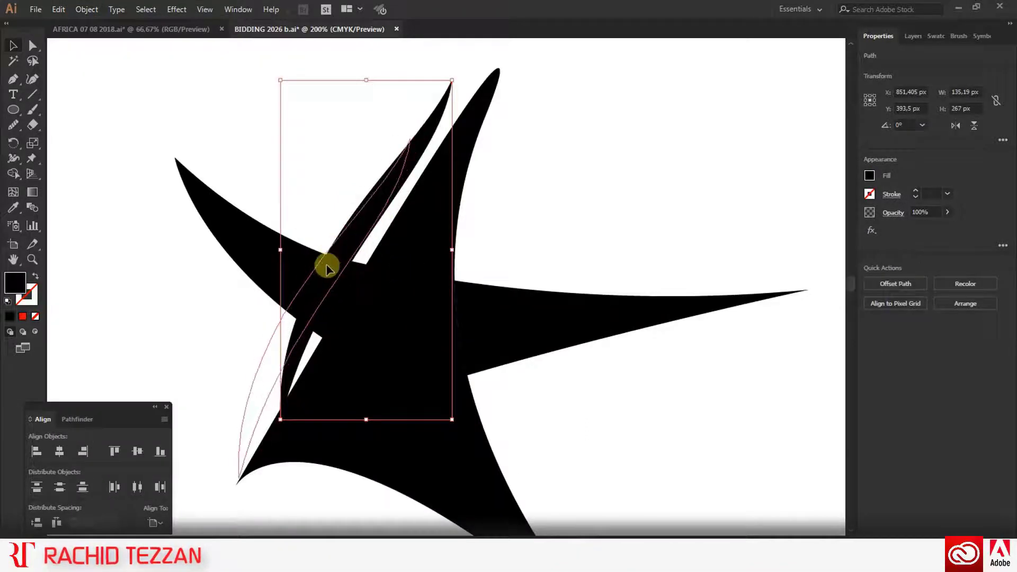
pyautogui.moveTo(327, 265); pyautogui.dragTo(329, 267)
pyautogui.scroll(2, 285, 410)
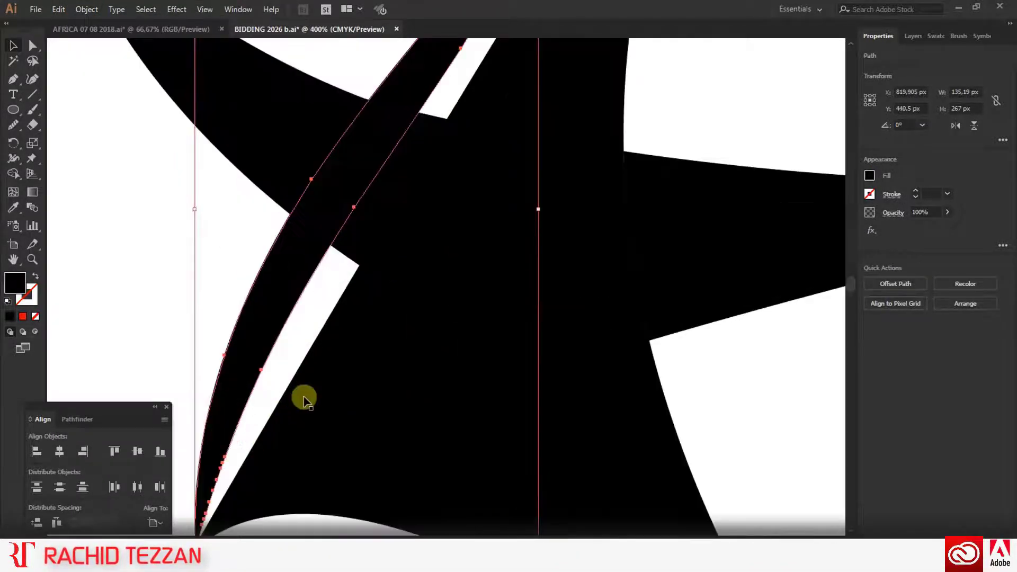
pyautogui.scroll(-1, 304, 399)
pyautogui.scroll(-1, 265, 434)
pyautogui.scroll(3, 240, 449)
pyautogui.hscroll(-2, 222, 370)
pyautogui.moveTo(265, 355); pyautogui.dragTo(249, 368)
pyautogui.scroll(-5, 358, 387)
pyautogui.hotkey('ctrl', 'shift', 'a')
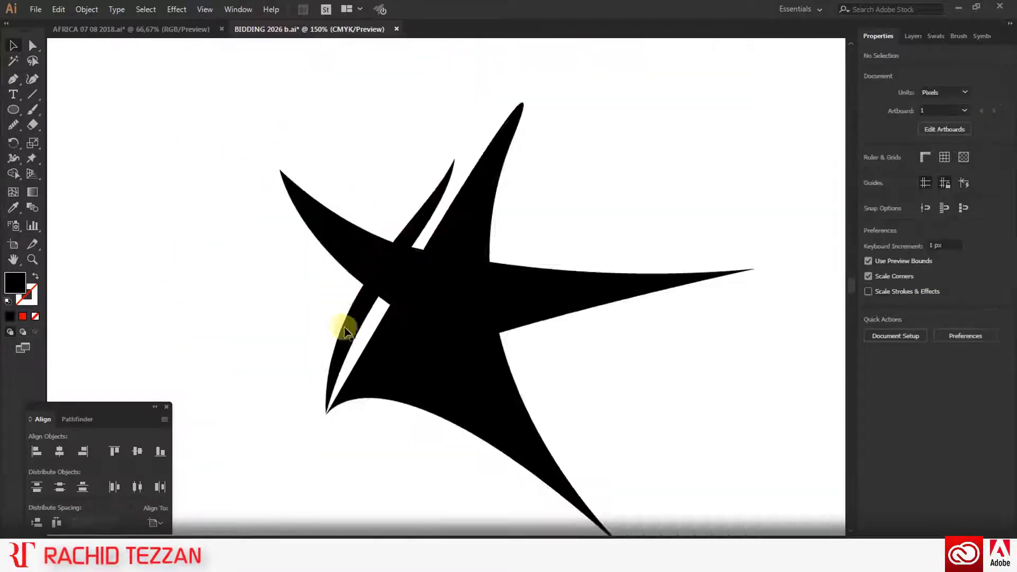
# Select the left wing and the sliver, and use Shape Builder to merge their overlap and remove the wing section between sliver and body
pyautogui.moveTo(391, 284); pyautogui.dragTo(390, 282)
pyautogui.click(13, 175)
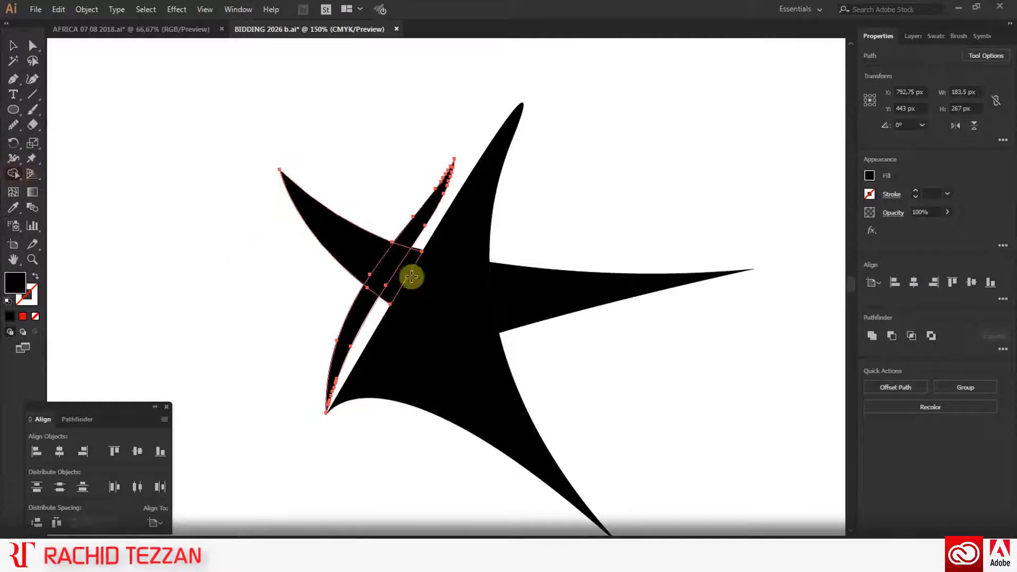
pyautogui.click(13, 45)
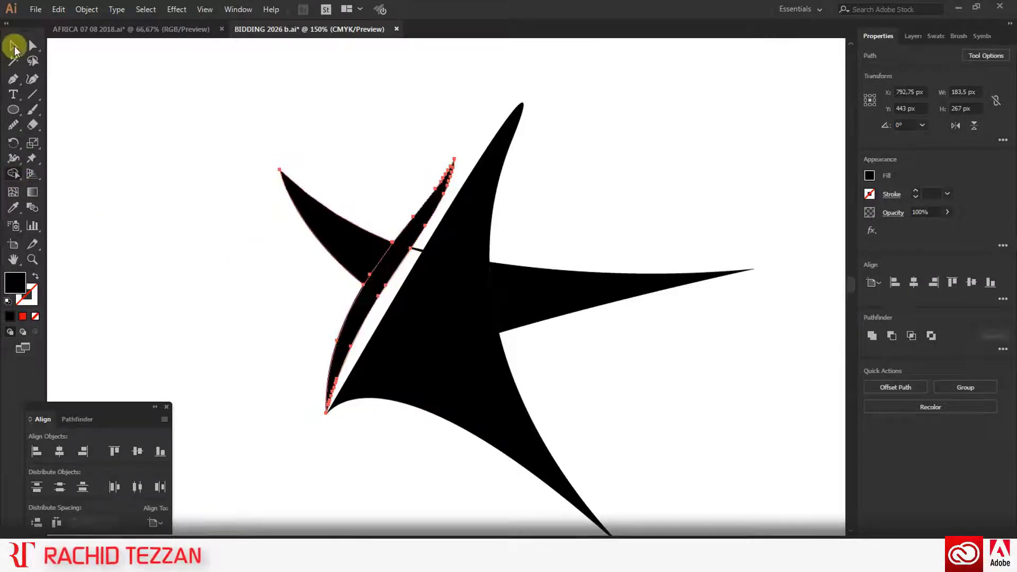
pyautogui.click(612, 227)
# Select the left wing, sliver and body, and remove the leftover wing bit in the gap between sliver and body with Shape Builder
pyautogui.moveTo(354, 182); pyautogui.dragTo(426, 310)
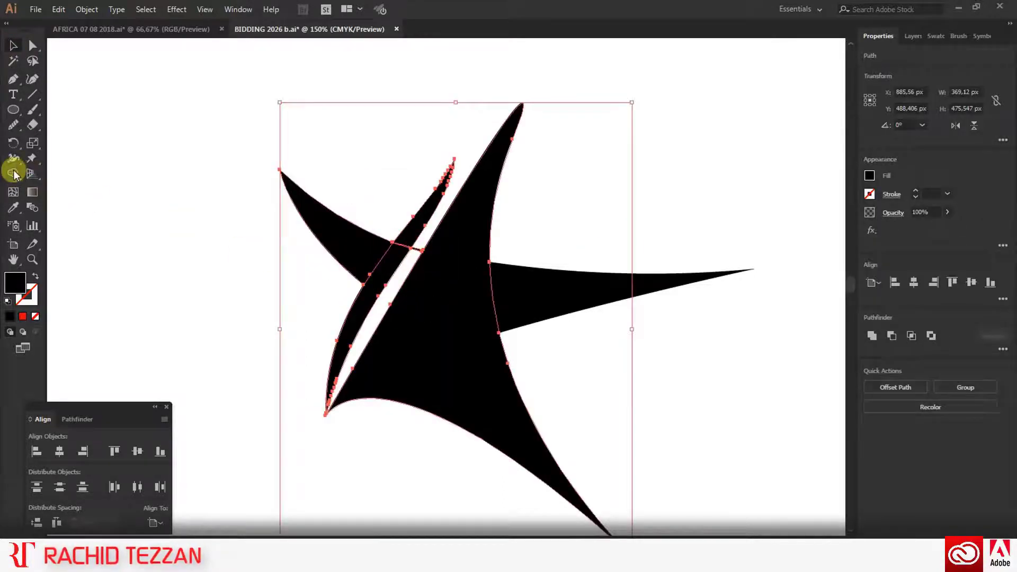
pyautogui.click(12, 173)
pyautogui.click(12, 46)
pyautogui.click(608, 250)
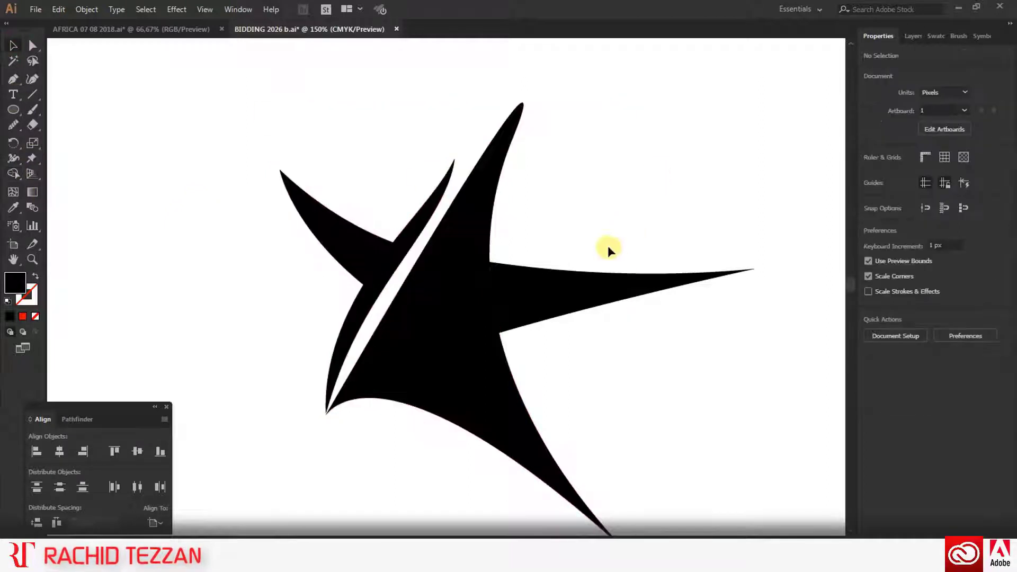
pyautogui.scroll(-2, 551, 290)
pyautogui.click(468, 272)
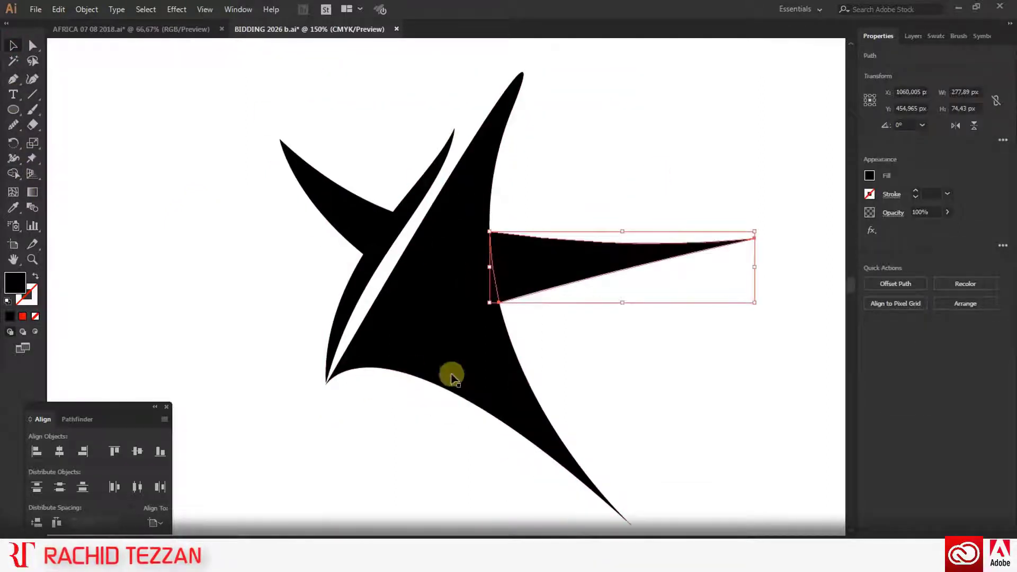
pyautogui.click(454, 426)
# Move the left wing up and left off the sliver, and pull its lower corner anchor down-left to widen the wing
pyautogui.scroll(-1, 455, 427)
pyautogui.click(352, 216)
pyautogui.press('a')
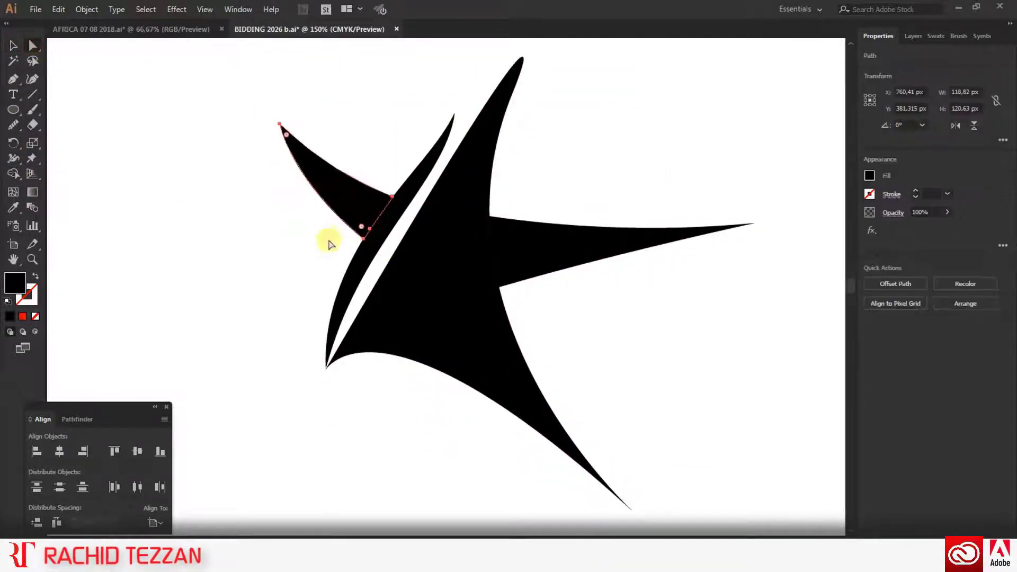
pyautogui.click(328, 240)
pyautogui.moveTo(349, 215); pyautogui.dragTo(321, 203)
pyautogui.click(329, 239)
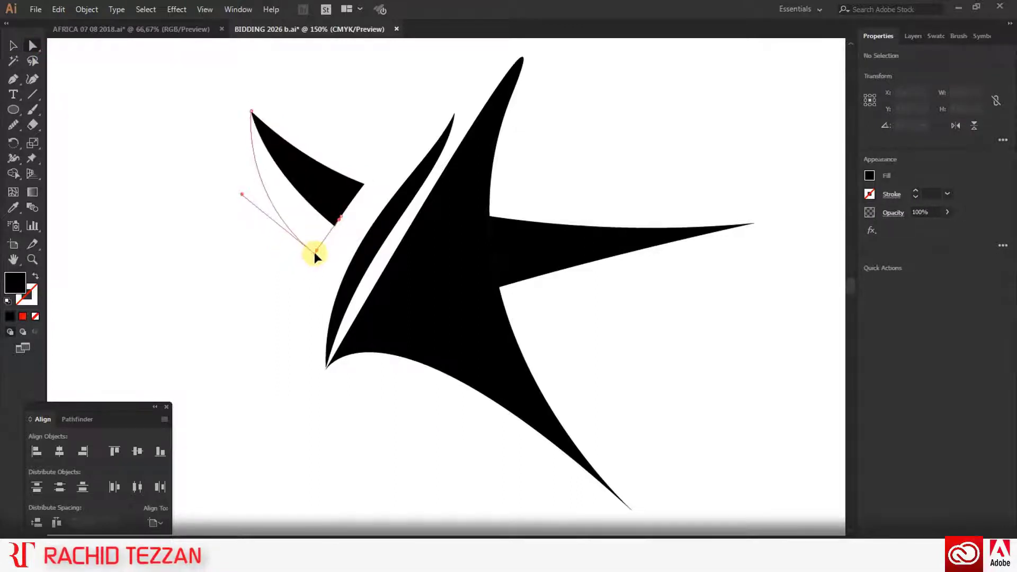
pyautogui.moveTo(314, 252); pyautogui.dragTo(315, 252)
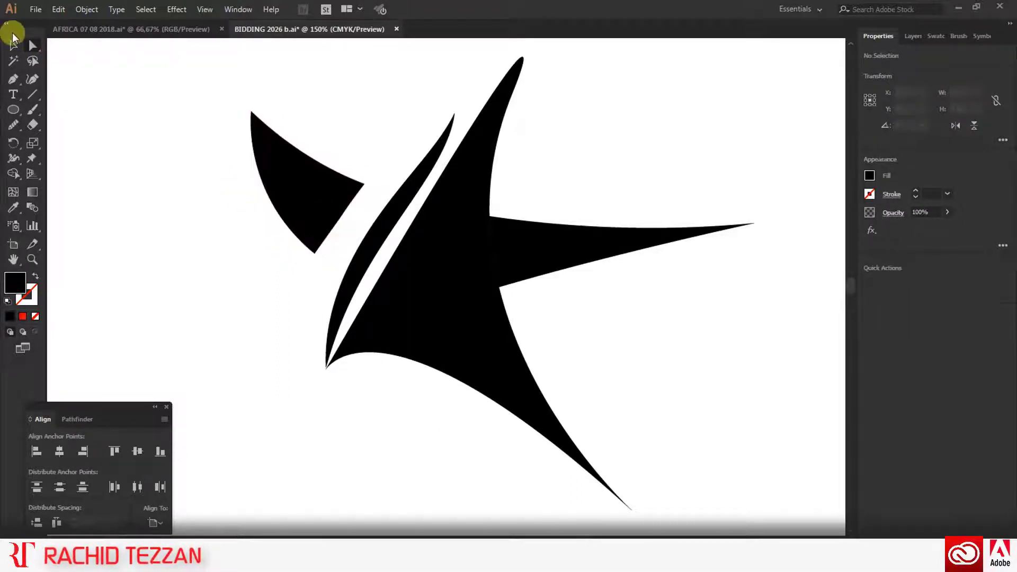
# Move the widened left wing back right so its straight edge sits on the sliver beside the white gap
pyautogui.click(13, 46)
pyautogui.moveTo(311, 209); pyautogui.dragTo(356, 215)
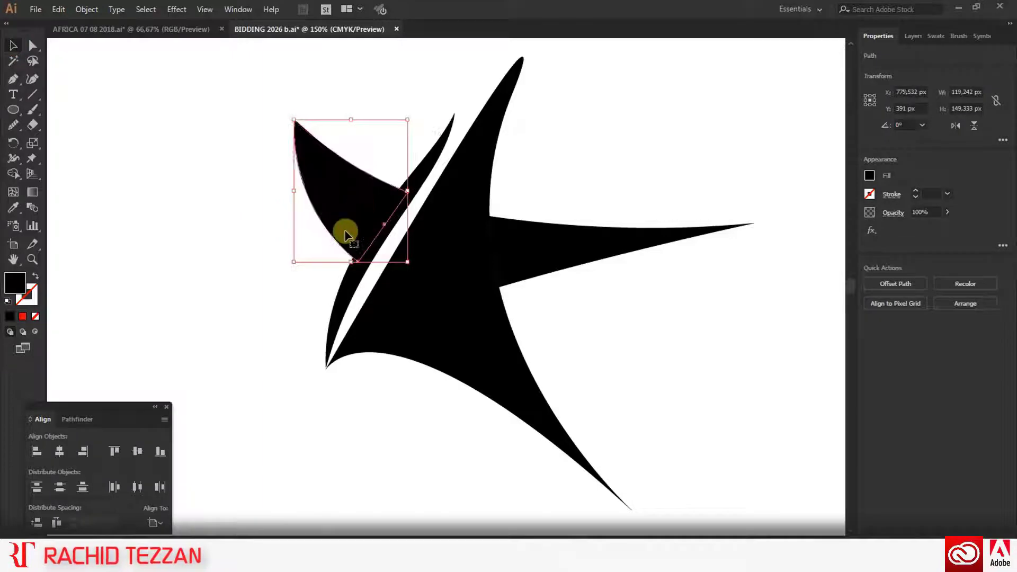
pyautogui.click(345, 294)
pyautogui.click(333, 391)
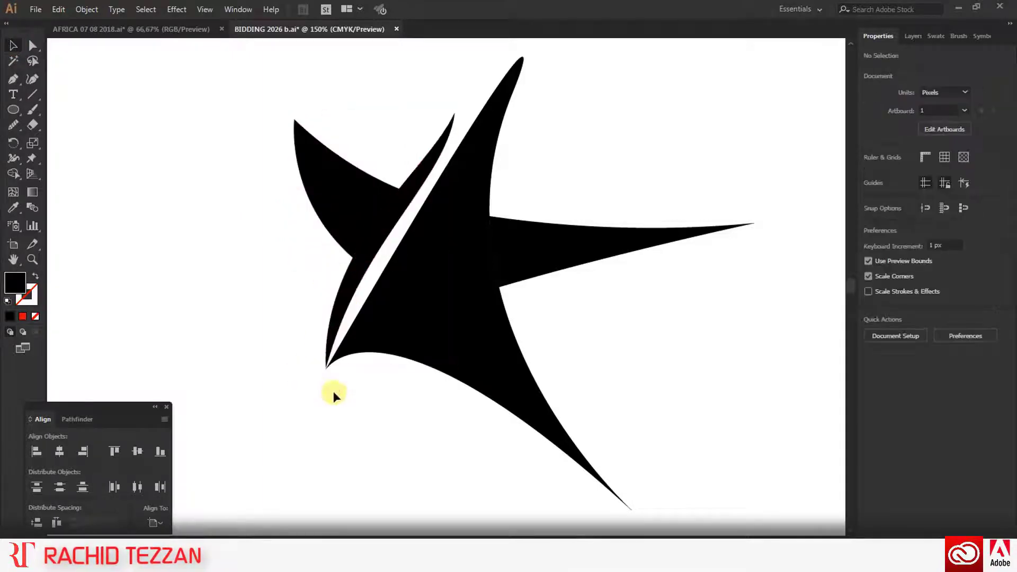
# Shorten the right wing to about 250 px wide by pulling its tip anchor inward, and round the tip
pyautogui.click(33, 45)
pyautogui.moveTo(782, 199); pyautogui.dragTo(727, 233)
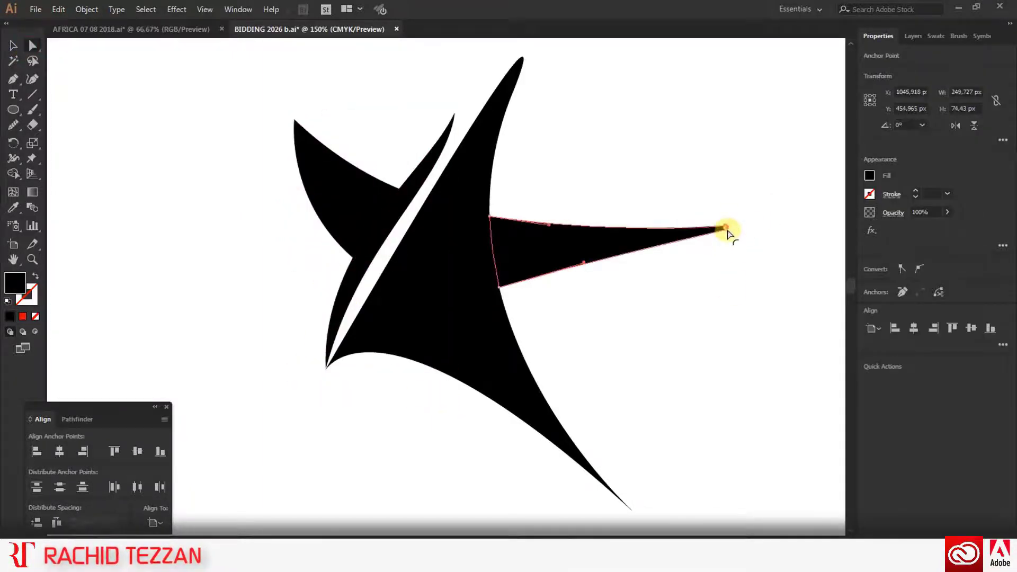
pyautogui.click(706, 286)
pyautogui.scroll(-2, 666, 429)
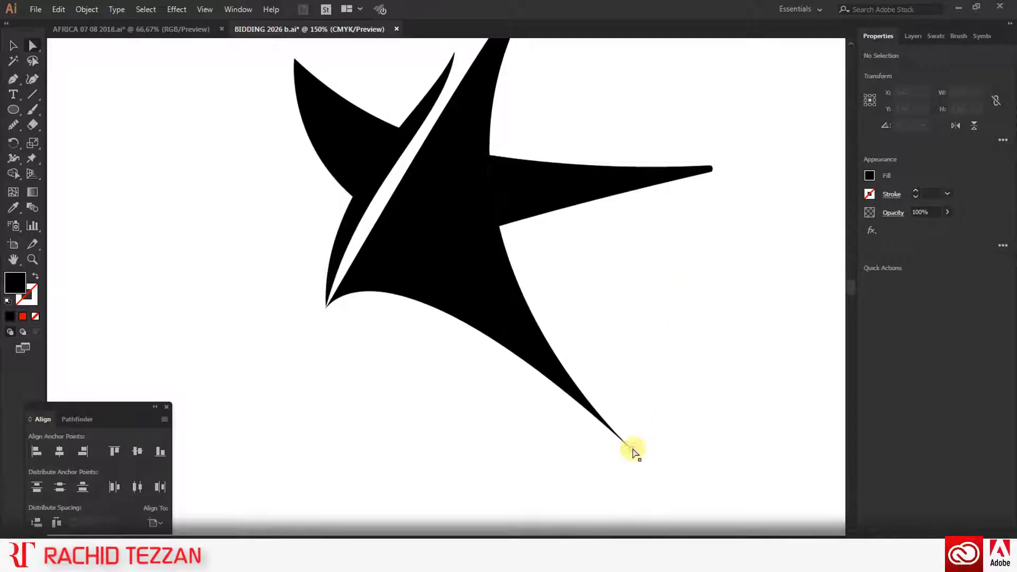
# Adjust the curve of the body's lower edge between its lower-left tip and the tail tip
pyautogui.click(632, 450)
pyautogui.moveTo(387, 227)
pyautogui.mouseDown()
pyautogui.moveTo(388, 259)
pyautogui.moveTo(413, 245)
pyautogui.moveTo(393, 241)
pyautogui.mouseUp()
pyautogui.click(665, 401)
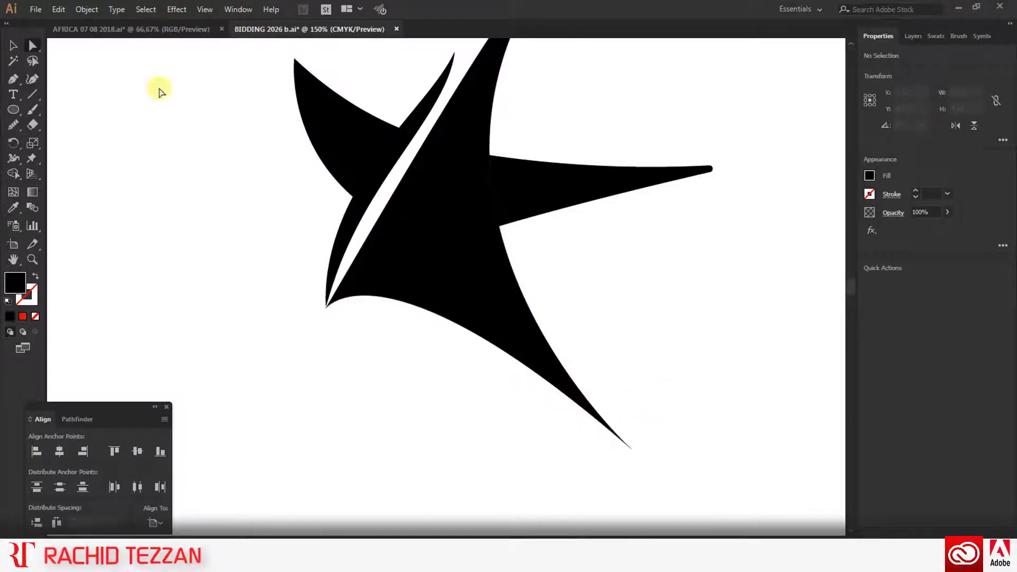
pyautogui.scroll(1, 159, 86)
pyautogui.click(13, 46)
# Draw an S-shaped Pen path from the tail tip, bulging below the tail, to the body's lower-left tip, with a black stroke and no fill
pyautogui.scroll(-1, 468, 230)
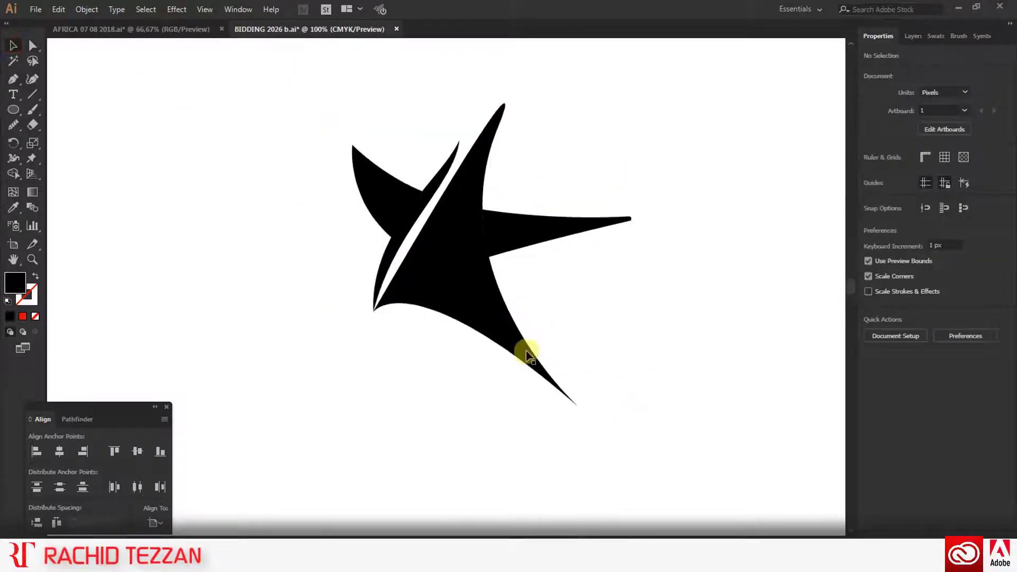
pyautogui.scroll(-1, 528, 354)
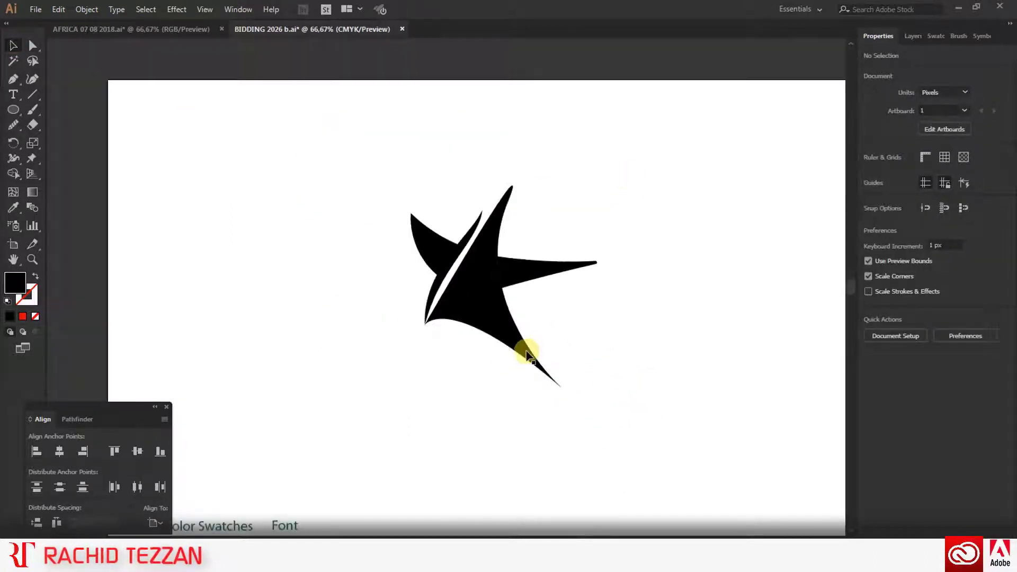
pyautogui.click(13, 79)
pyautogui.scroll(2, 515, 363)
pyautogui.click(614, 418)
pyautogui.moveTo(526, 376); pyautogui.dragTo(495, 310)
pyautogui.moveTo(311, 275); pyautogui.dragTo(196, 326)
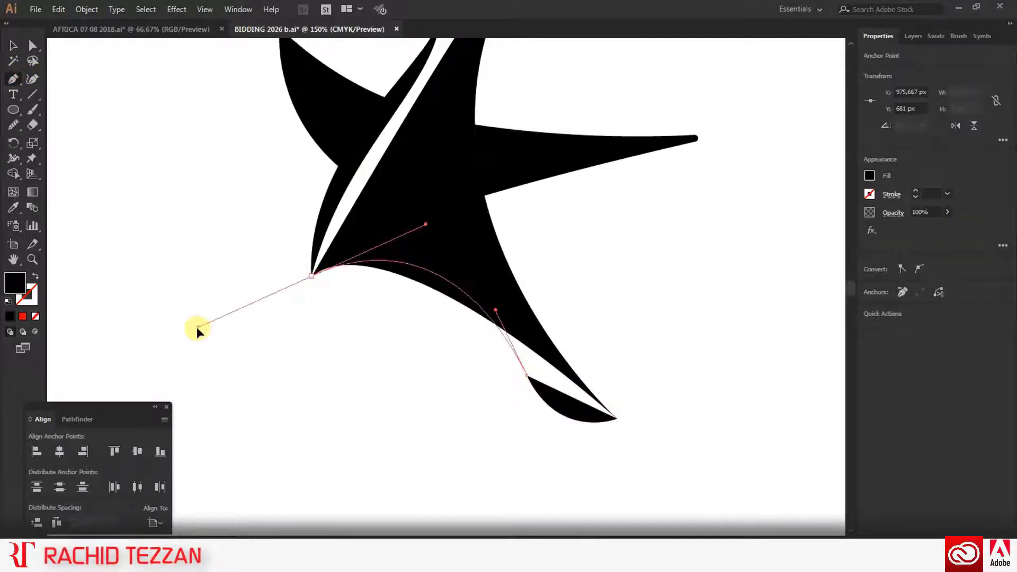
pyautogui.click(37, 277)
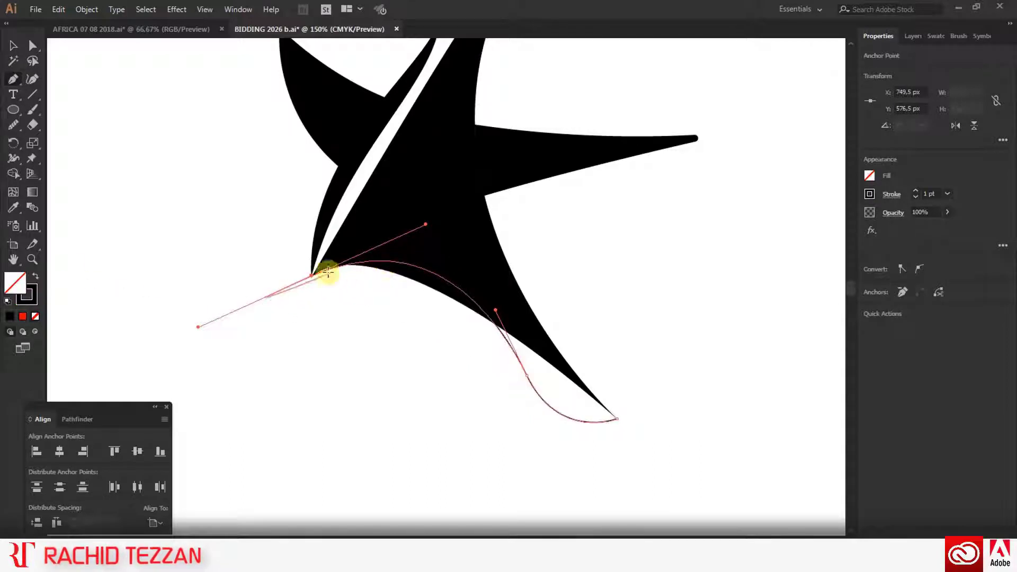
# Move the path's end anchor slightly down and left to line it up just past the body's lower-left tip
pyautogui.scroll(4, 326, 267)
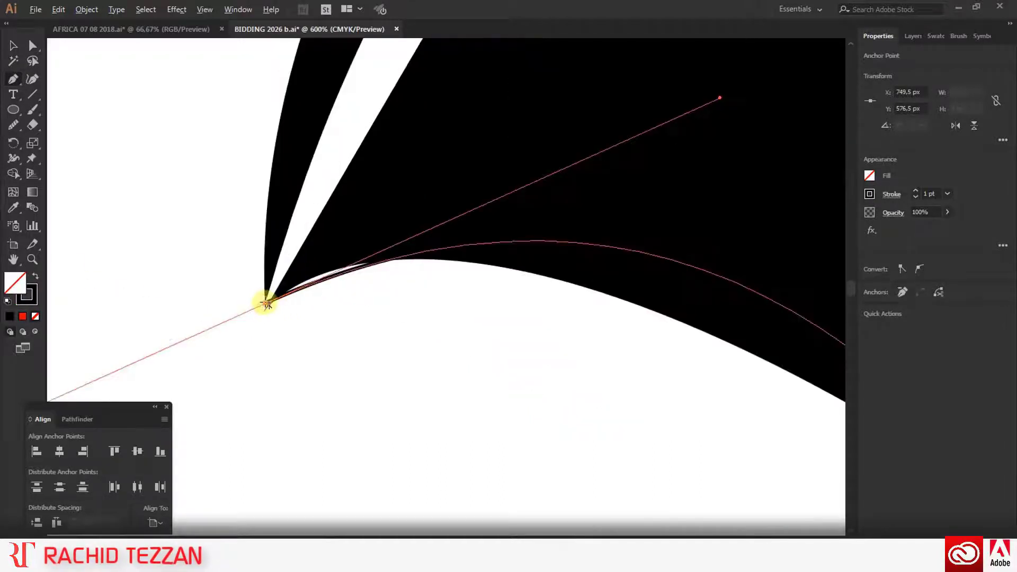
pyautogui.click(32, 45)
pyautogui.click(284, 376)
pyautogui.scroll(3, 243, 304)
pyautogui.moveTo(306, 307); pyautogui.dragTo(300, 326)
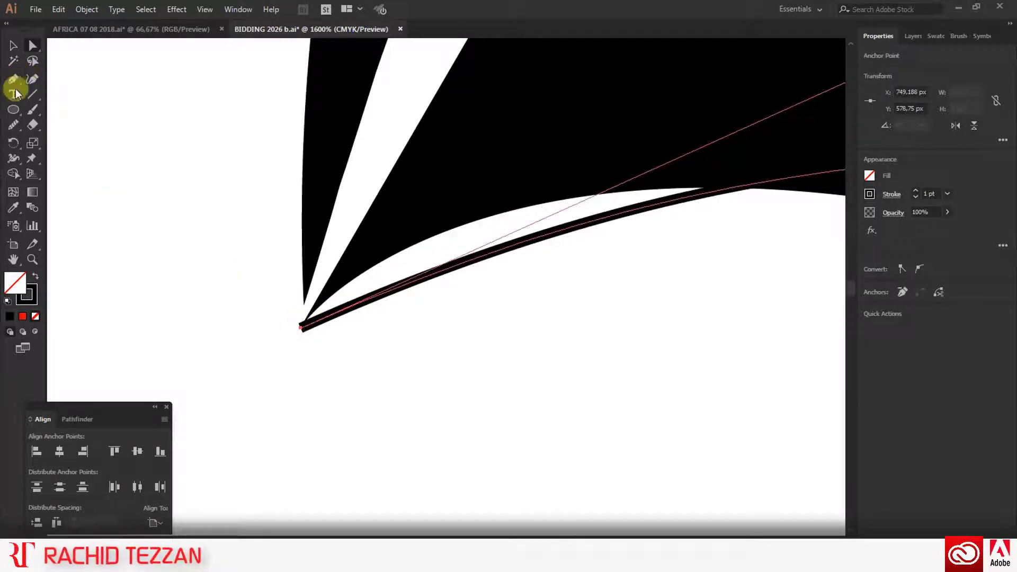
# Continue the path up the body's gap edge and across to a point right of the tail, and close it at the tail tip
pyautogui.scroll(-5, 588, 166)
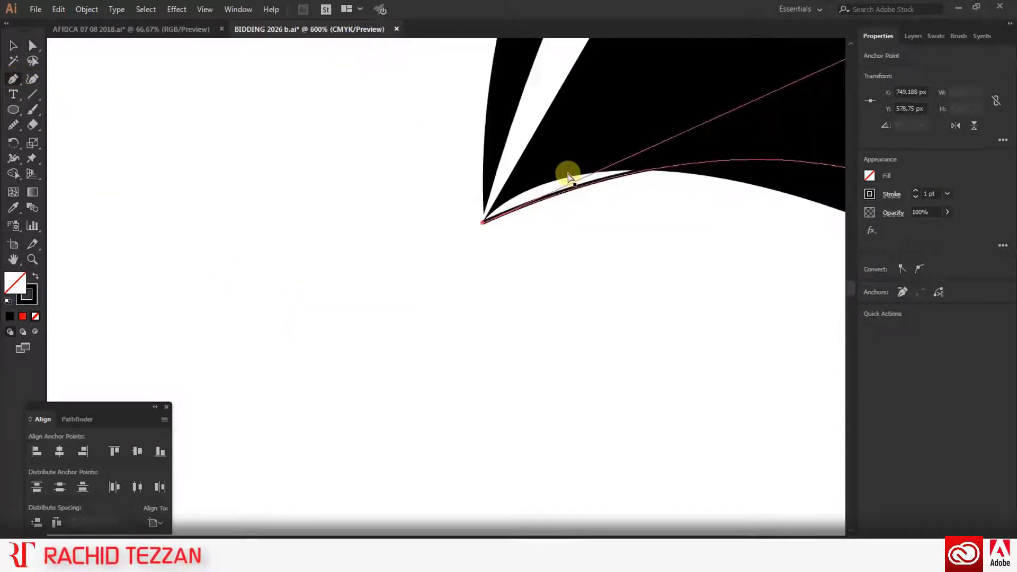
pyautogui.click(530, 165)
pyautogui.hscroll(2, 531, 165)
pyautogui.click(817, 264)
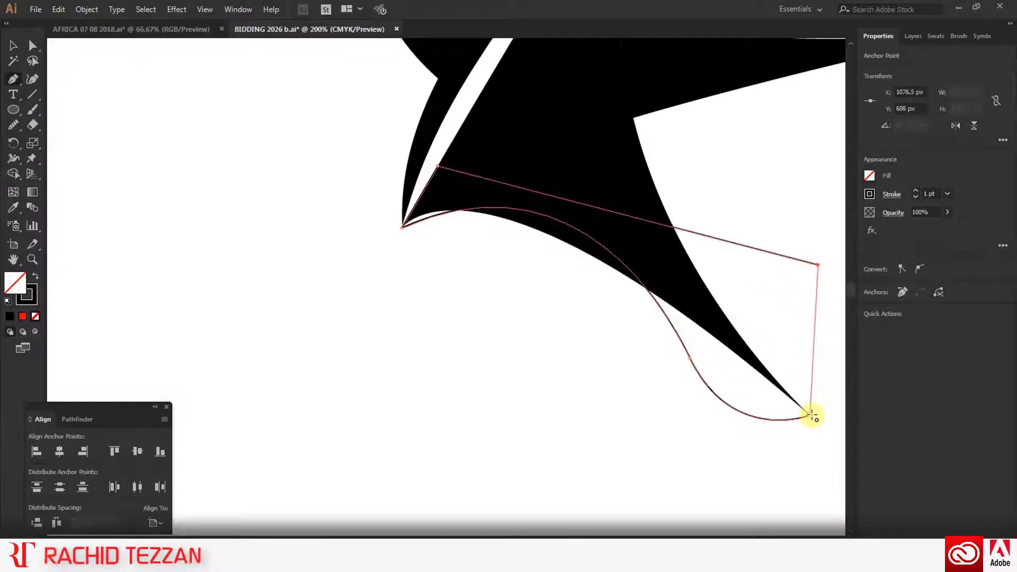
pyautogui.press('v')
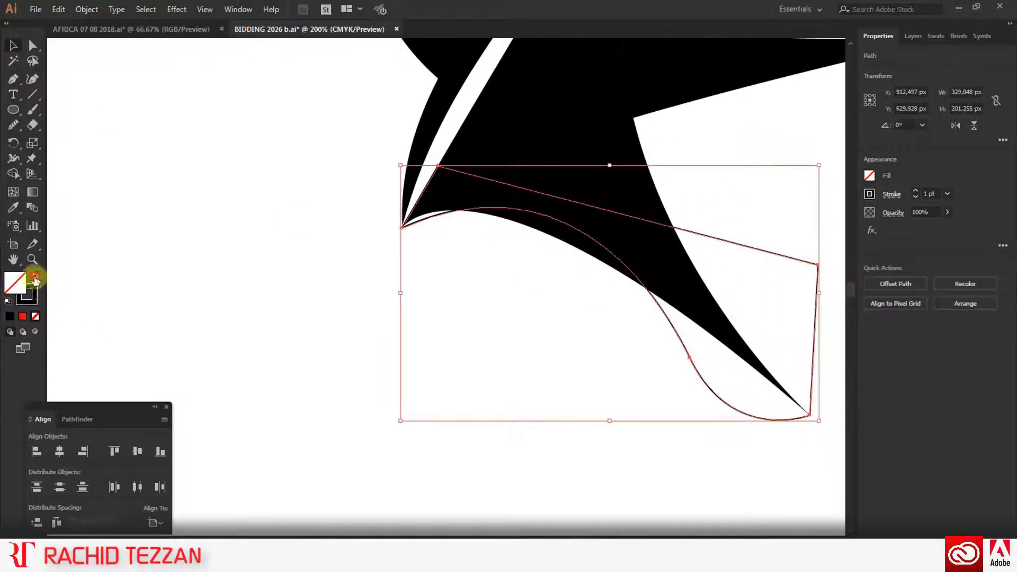
# Fill the closed shape black, and use Shape Builder on all parts to remove the body area below its curved edge
pyautogui.click(35, 276)
pyautogui.hotkey('ctrl', 'a')
pyautogui.click(13, 173)
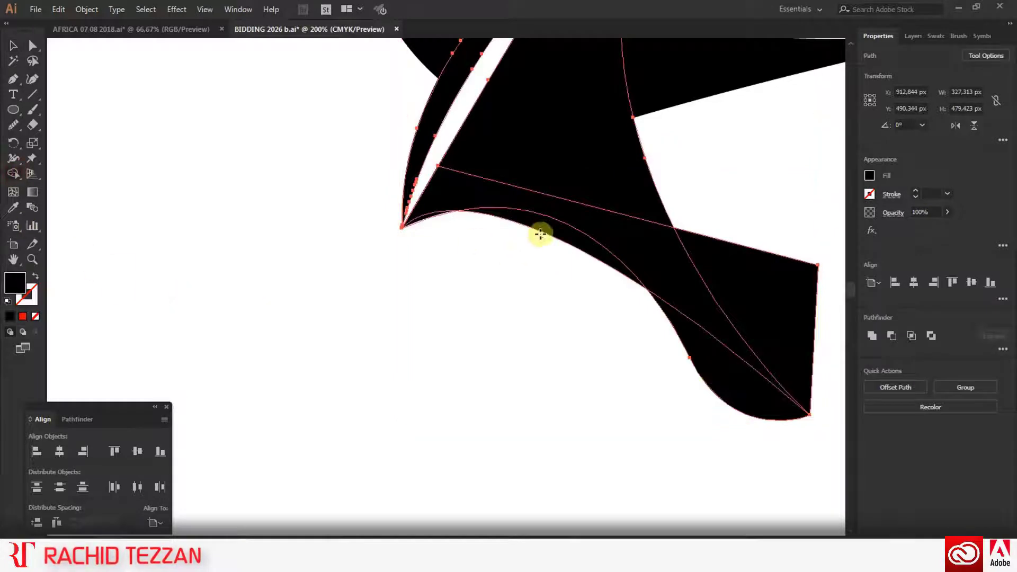
pyautogui.keyDown('alt'); pyautogui.click(543, 228); pyautogui.keyUp('alt')
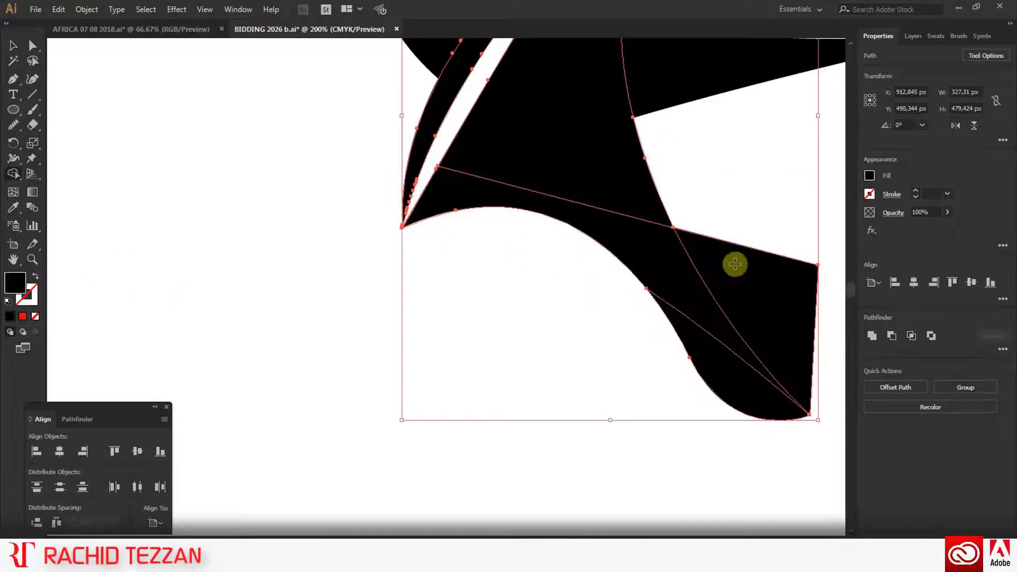
pyautogui.click(14, 47)
pyautogui.click(795, 309)
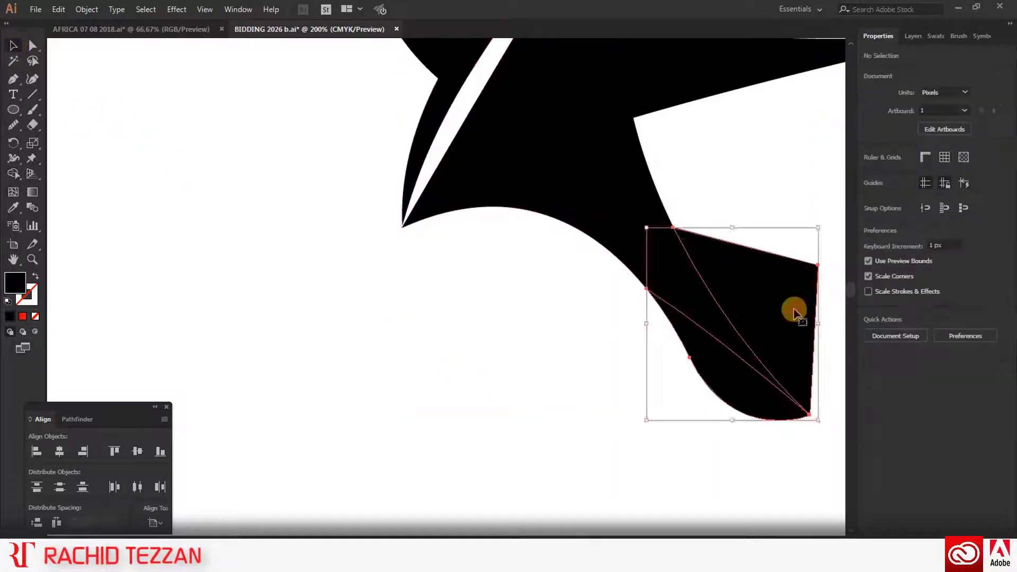
# Draw a curved Pen path with no fill from the right wing's lower corner down to the tail tip
pyautogui.hscroll(3, 762, 318)
pyautogui.press('p')
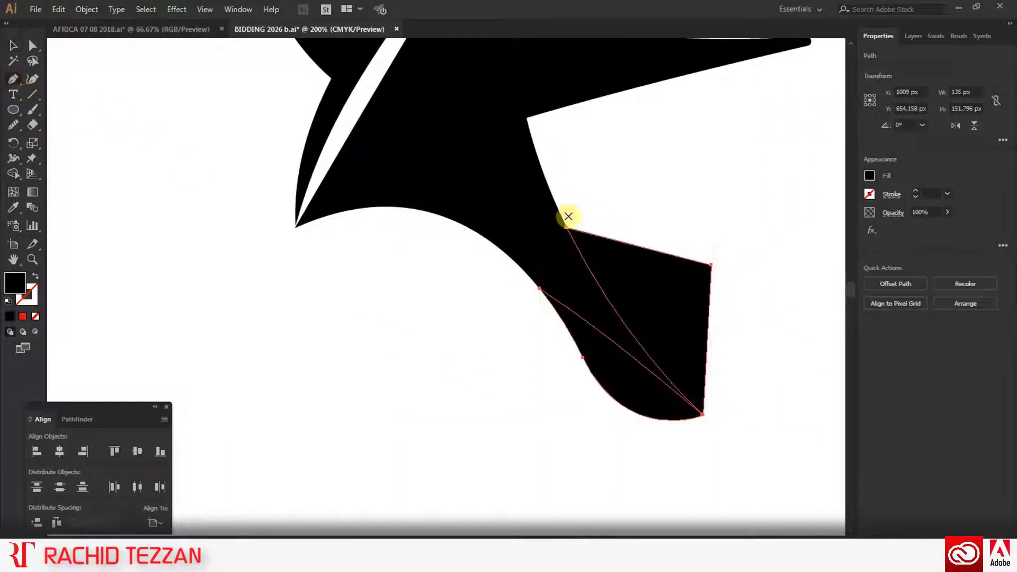
pyautogui.click(526, 119)
pyautogui.moveTo(725, 438); pyautogui.dragTo(767, 480)
pyautogui.scroll(1, 567, 351)
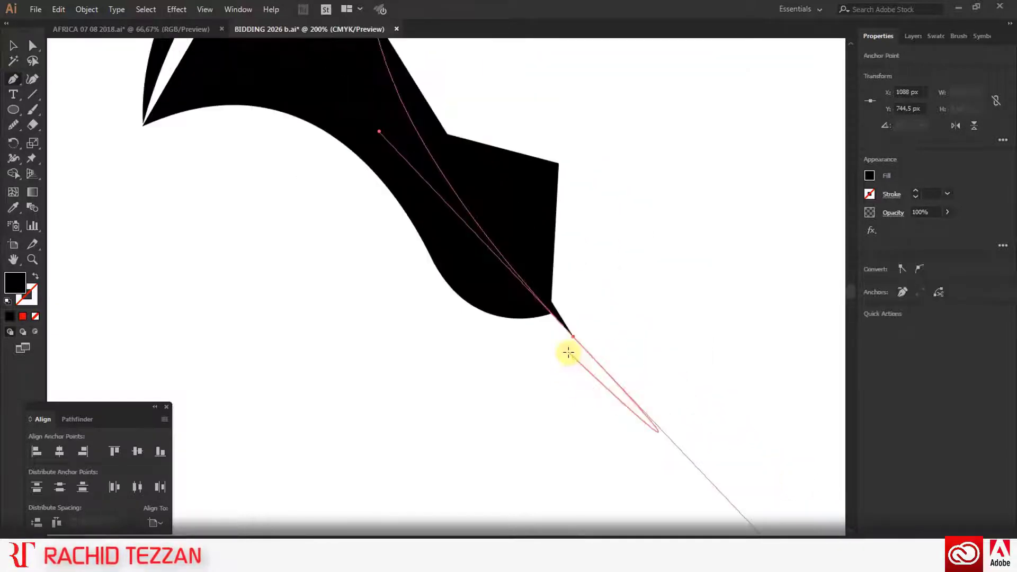
pyautogui.scroll(2, 581, 369)
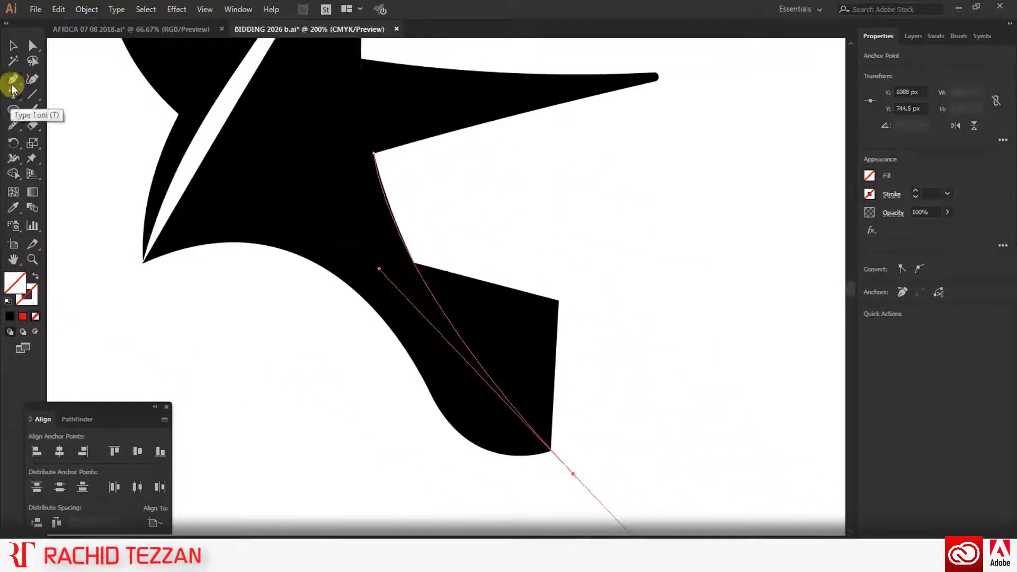
# Select the body, tail pieces and new curve, and use Shape Builder to merge the tail and remove the angular excess to its right
pyautogui.click(14, 45)
pyautogui.scroll(1, 585, 336)
pyautogui.moveTo(670, 199); pyautogui.dragTo(116, 440)
pyautogui.click(13, 173)
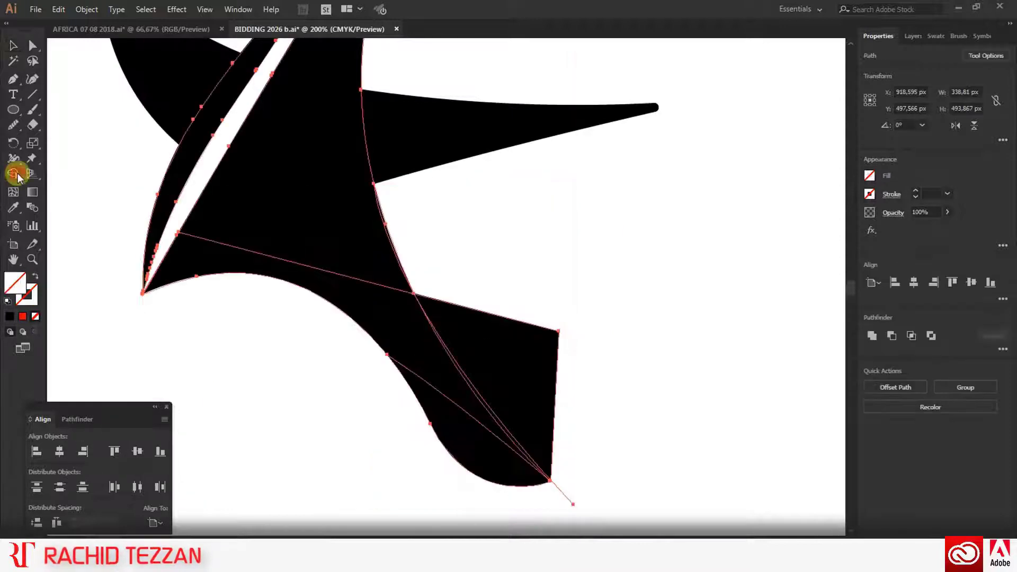
pyautogui.moveTo(468, 430)
pyautogui.mouseDown()
pyautogui.moveTo(424, 385)
pyautogui.moveTo(371, 256)
pyautogui.moveTo(106, 204)
pyautogui.moveTo(121, 150)
pyautogui.mouseUp()
# Exclude the sliver from the selection and unite the remaining body and tail pieces with Pathfinder
pyautogui.press('v')
pyautogui.keyDown('shift'); pyautogui.click(154, 243); pyautogui.keyUp('shift')
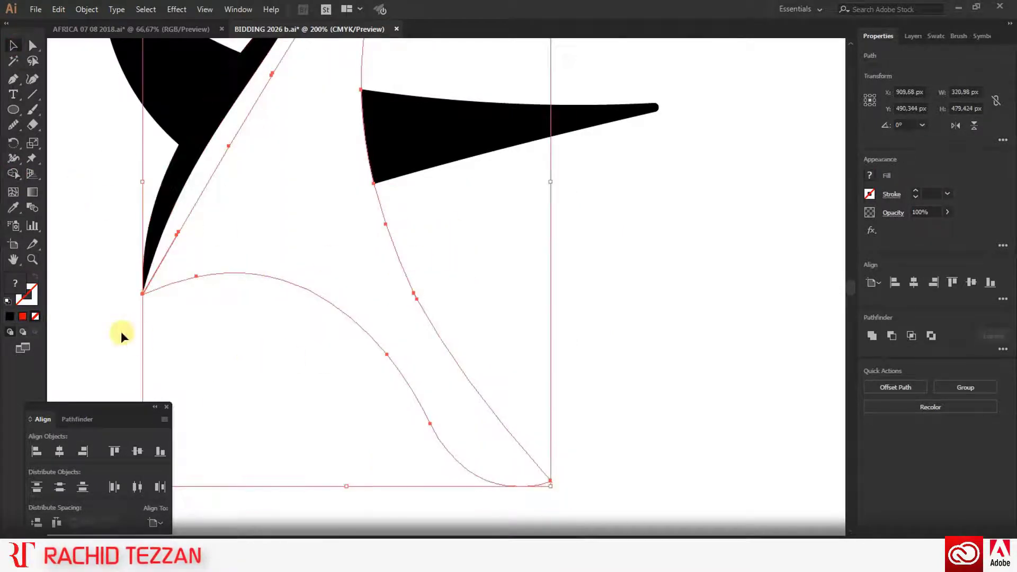
pyautogui.moveTo(450, 360)
pyautogui.mouseDown()
pyautogui.moveTo(466, 390)
pyautogui.moveTo(544, 391)
pyautogui.mouseUp()
pyautogui.scroll(5, 249, 304)
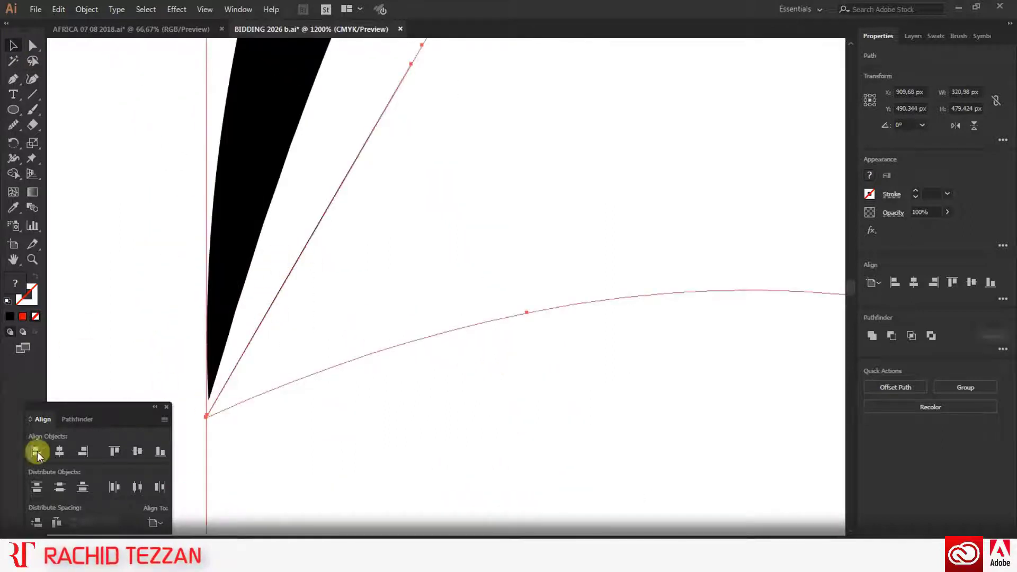
pyautogui.click(79, 418)
pyautogui.click(37, 451)
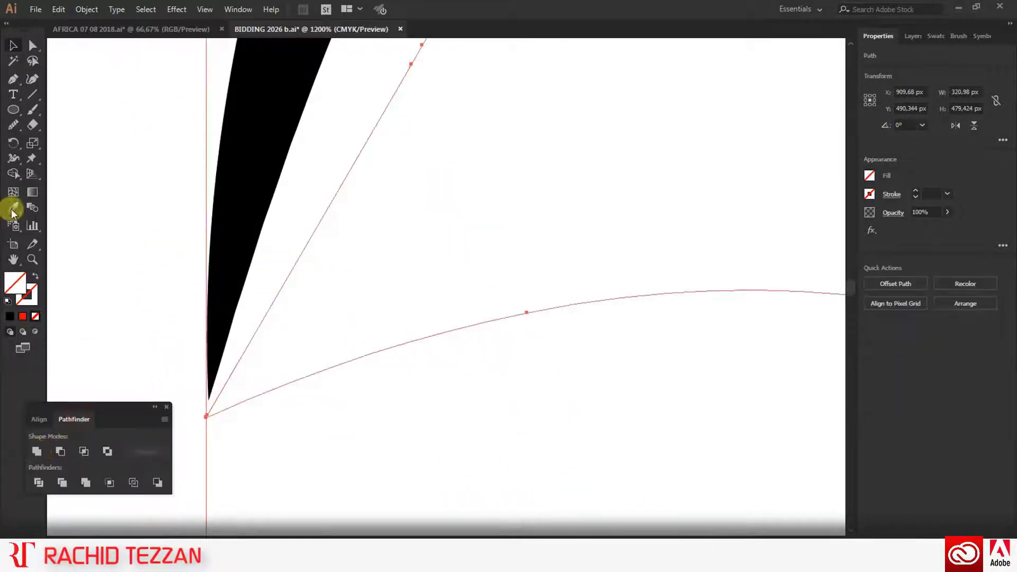
# Apply the sliver's black fill to the united body with the Eyedropper and deselect it
pyautogui.click(14, 207)
pyautogui.click(212, 217)
pyautogui.press('v')
pyautogui.click(93, 125)
pyautogui.scroll(-6, 367, 329)
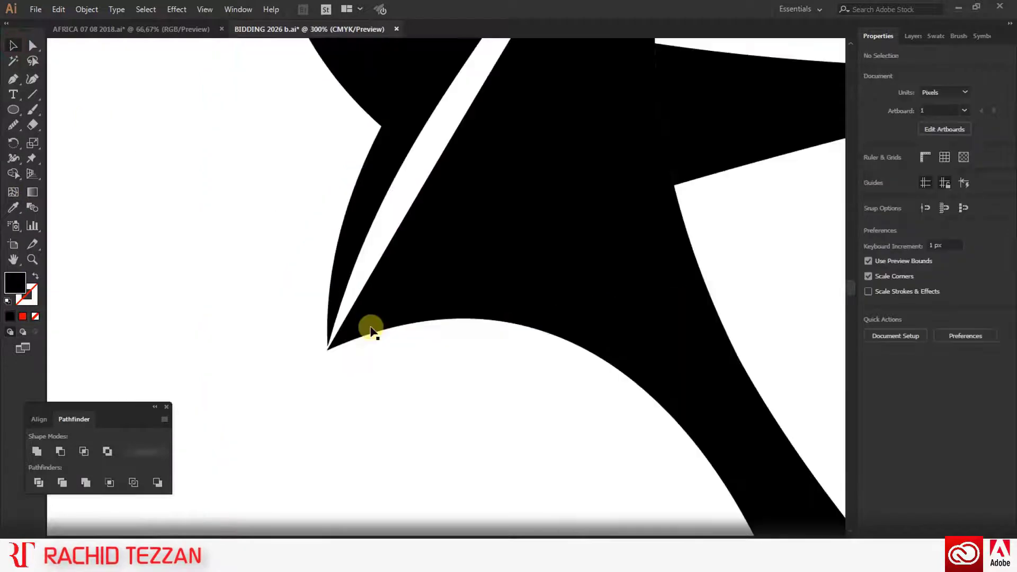
# Draw a black circle about 172 px in diameter to the left of the winged figure
pyautogui.scroll(1, 396, 332)
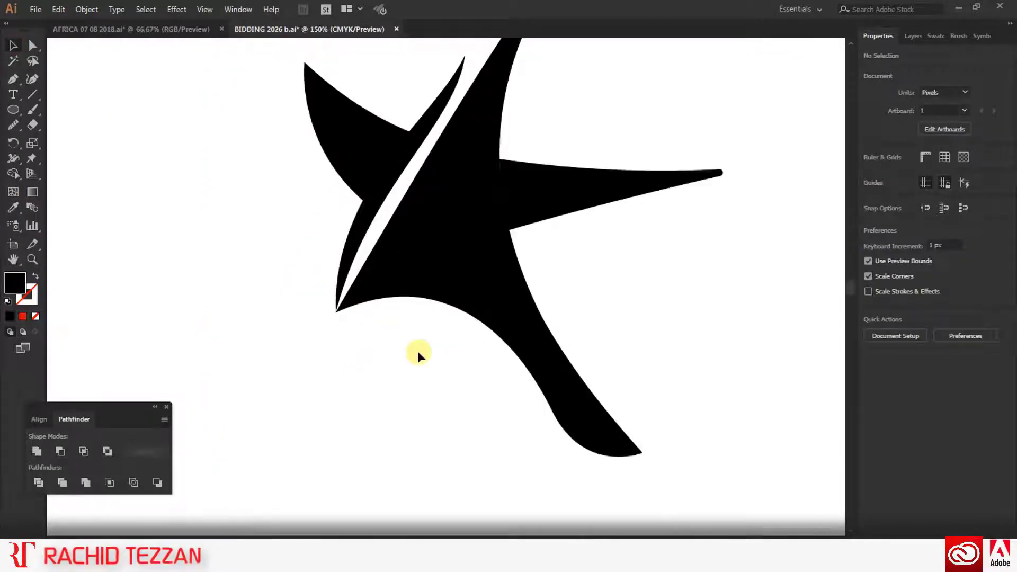
pyautogui.scroll(-2, 418, 351)
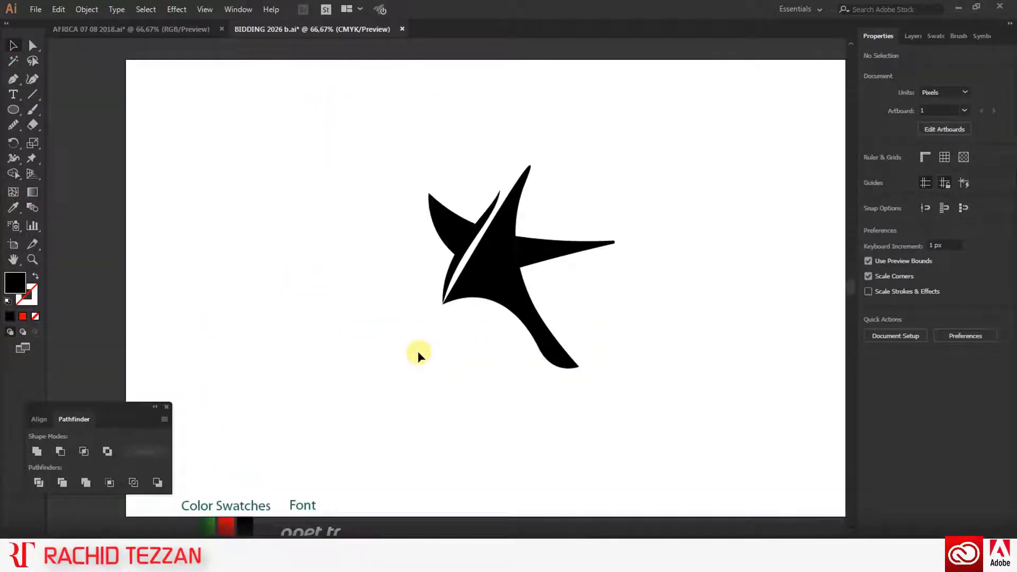
pyautogui.click(14, 110)
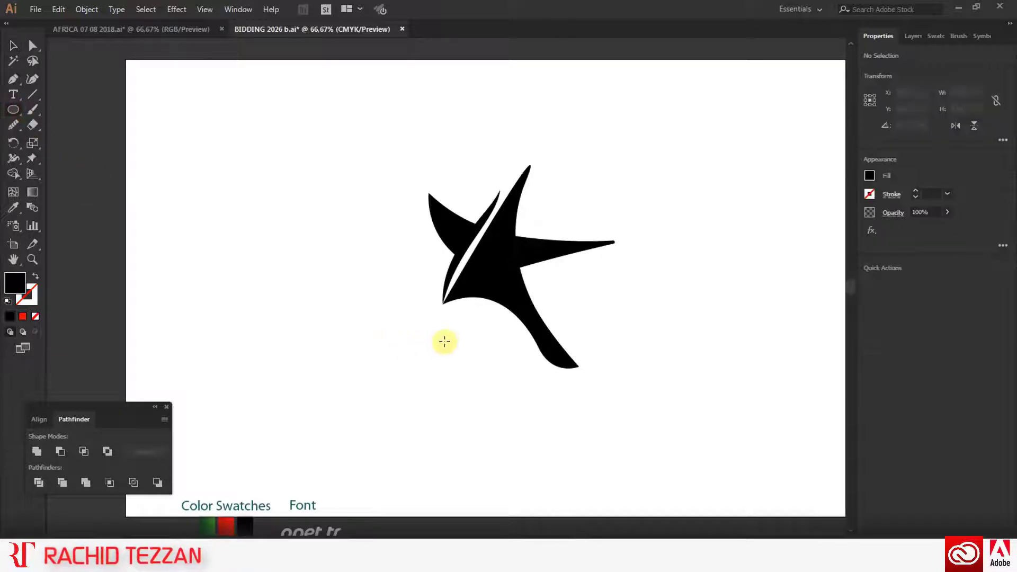
pyautogui.moveTo(444, 338)
pyautogui.mouseDown()
pyautogui.moveTo(517, 446)
pyautogui.moveTo(336, 311)
pyautogui.moveTo(488, 415)
pyautogui.moveTo(484, 373)
pyautogui.moveTo(346, 264)
pyautogui.mouseUp()
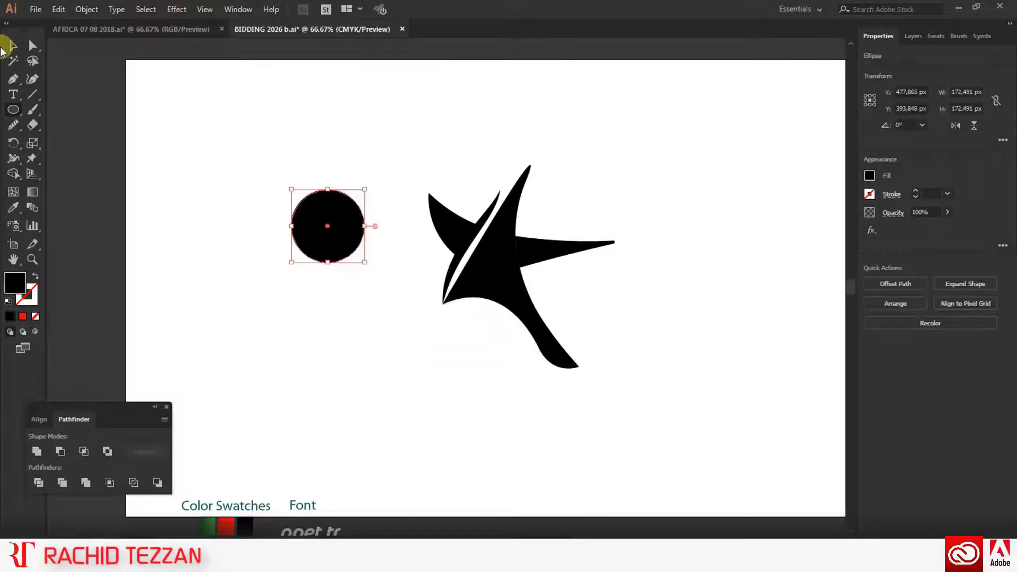
# Turn the circle into a 1 pt black outline without fill and draw a pentagon about 46 px wide across its lower edge
pyautogui.click(36, 277)
pyautogui.scroll(3, 300, 214)
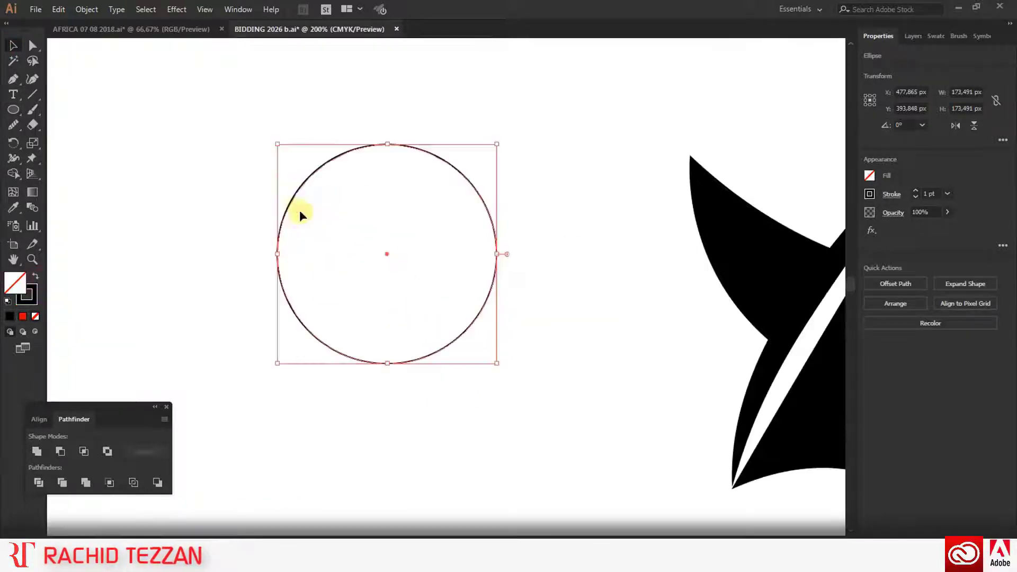
pyautogui.moveTo(16, 111); pyautogui.dragTo(59, 154)
pyautogui.moveTo(380, 137)
pyautogui.mouseDown()
pyautogui.moveTo(404, 165)
pyautogui.moveTo(397, 154)
pyautogui.moveTo(404, 381)
pyautogui.mouseUp()
pyautogui.press('Delete')
pyautogui.click(13, 109)
# Center the pentagon horizontally on the circle and deselect both
pyautogui.click(13, 46)
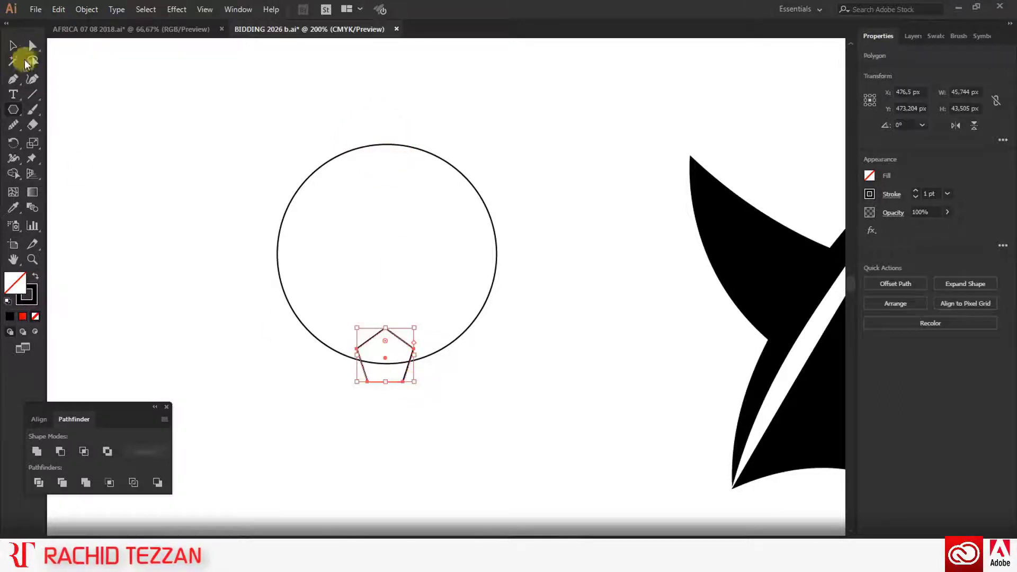
pyautogui.keyDown('shift'); pyautogui.click(459, 337); pyautogui.keyUp('shift')
pyautogui.click(38, 418)
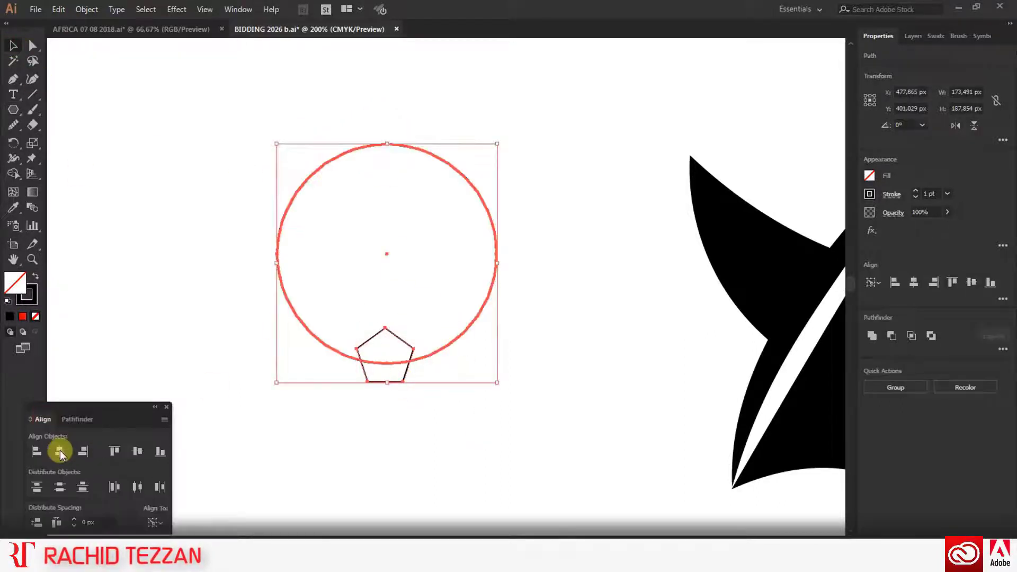
pyautogui.click(352, 439)
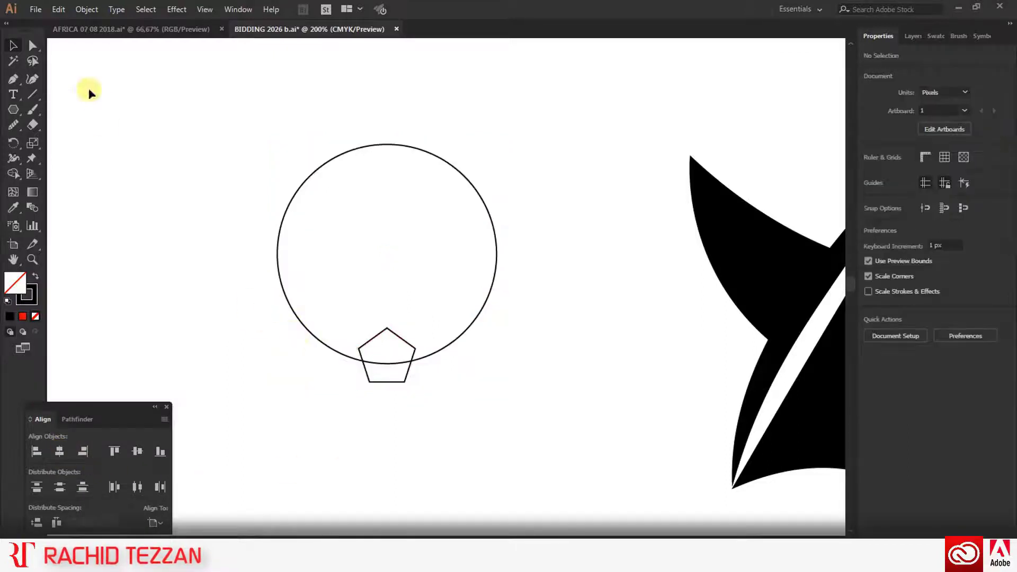
# Round the pentagon's two bottom corners into a smooth arc and soften its three upper corners
pyautogui.click(32, 46)
pyautogui.moveTo(356, 399); pyautogui.dragTo(397, 356)
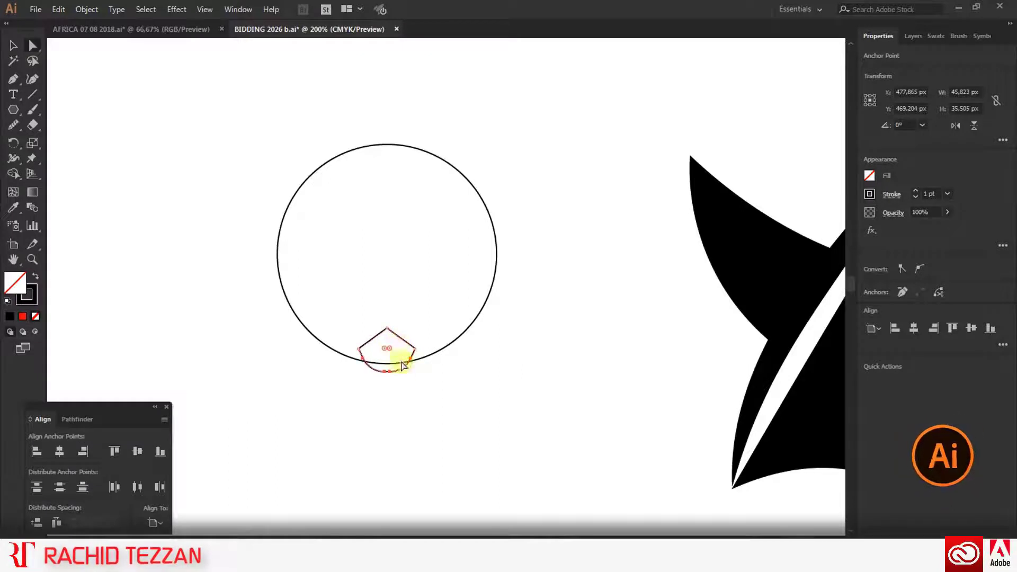
pyautogui.click(470, 417)
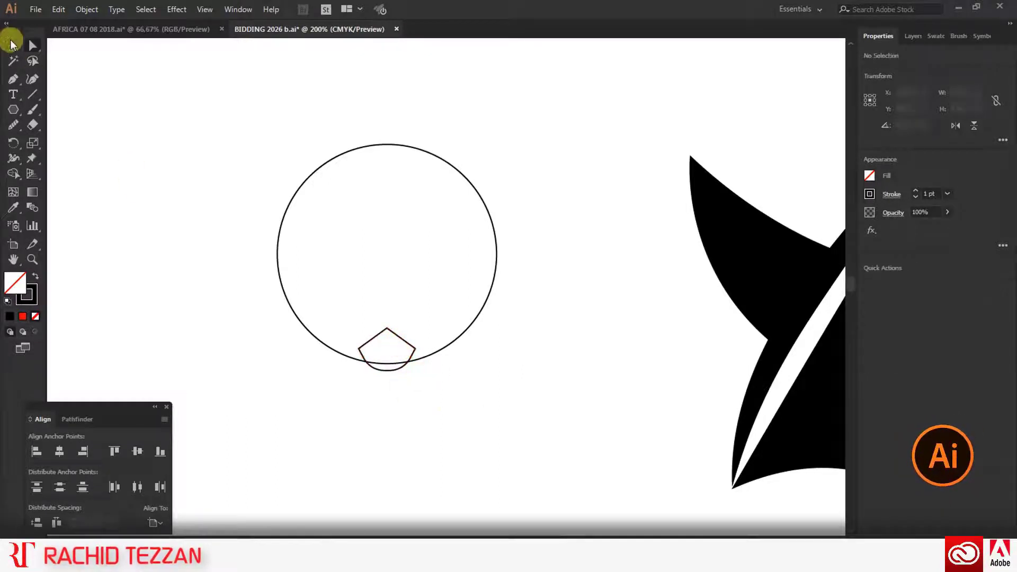
pyautogui.moveTo(340, 306); pyautogui.dragTo(388, 347)
pyautogui.click(400, 321)
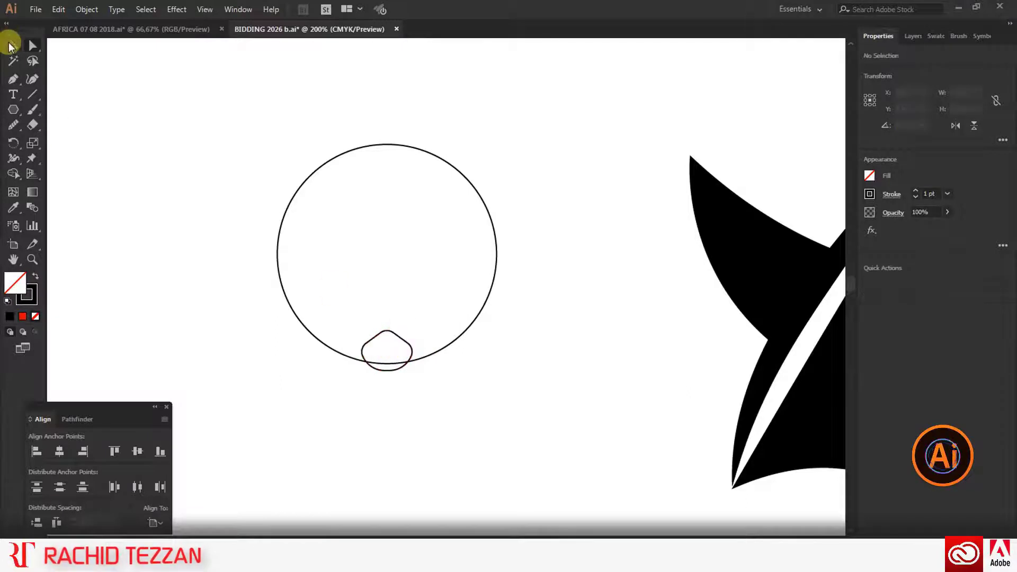
pyautogui.click(12, 45)
# Draw a small outlined circle inside the large circle and center it on the large one both horizontally and vertically
pyautogui.click(72, 140)
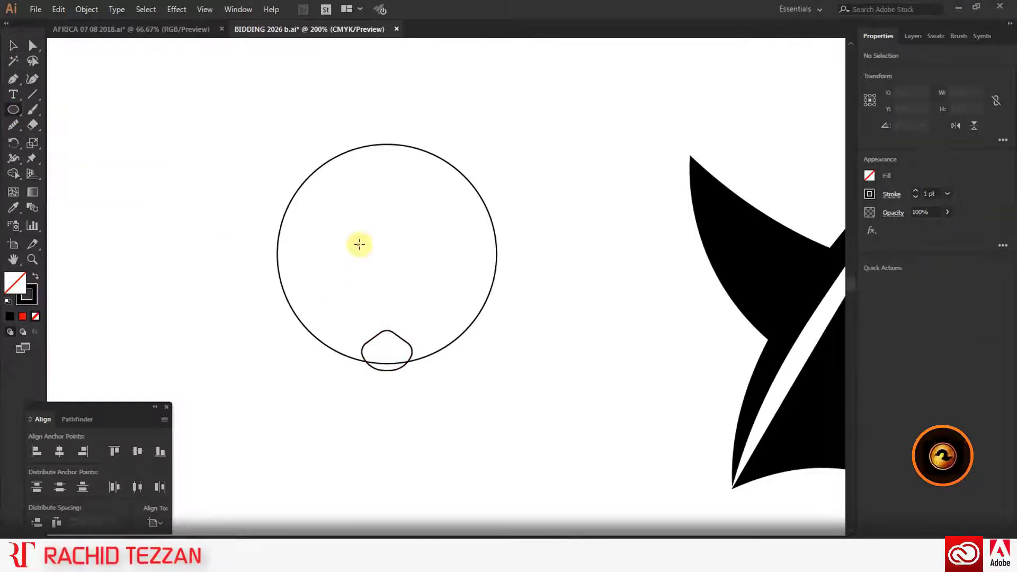
pyautogui.moveTo(358, 243); pyautogui.dragTo(382, 268)
pyautogui.press('v')
pyautogui.keyDown('shift'); pyautogui.click(287, 206); pyautogui.keyUp('shift')
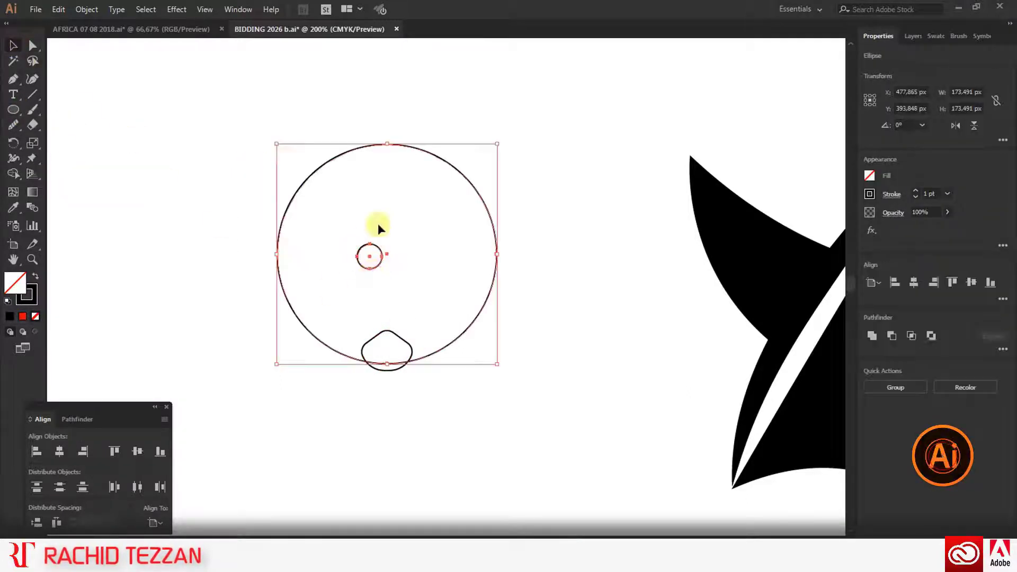
pyautogui.click(434, 155)
pyautogui.click(138, 451)
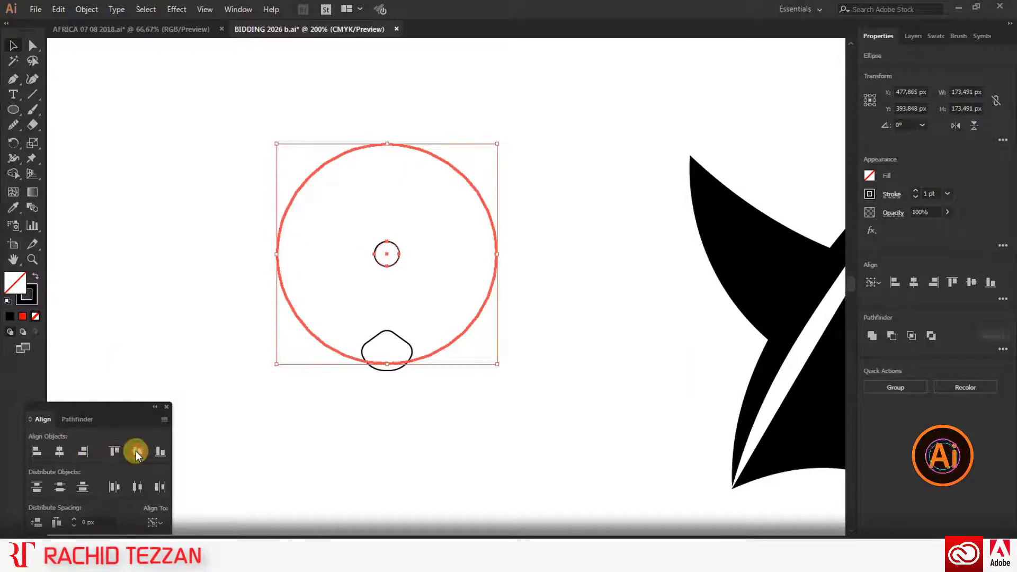
pyautogui.click(513, 277)
# Draw a vertical line about 47 px long from inside the rounded pentagon up toward the small circle
pyautogui.click(32, 94)
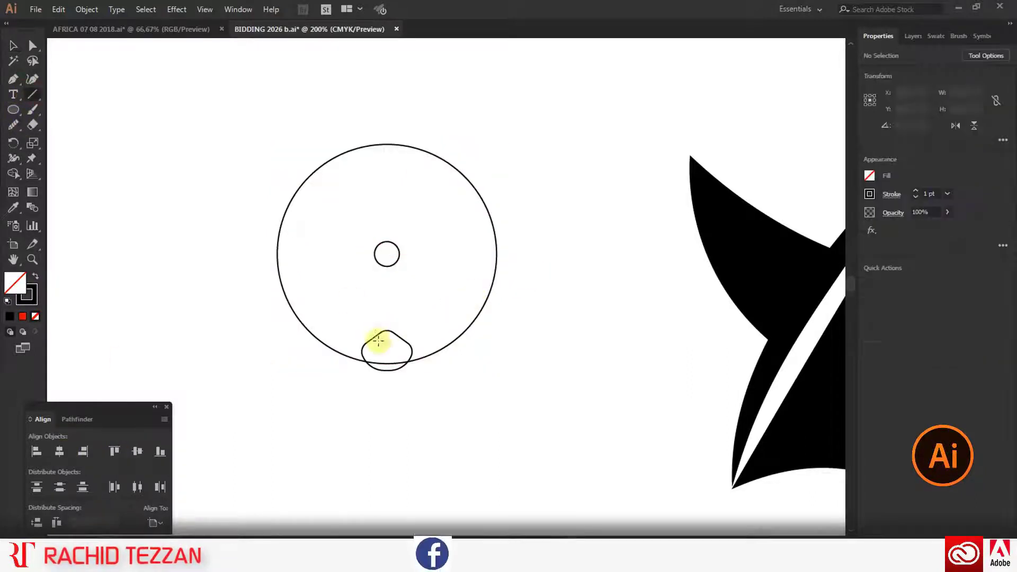
pyautogui.moveTo(388, 348); pyautogui.dragTo(387, 289)
pyautogui.click(15, 48)
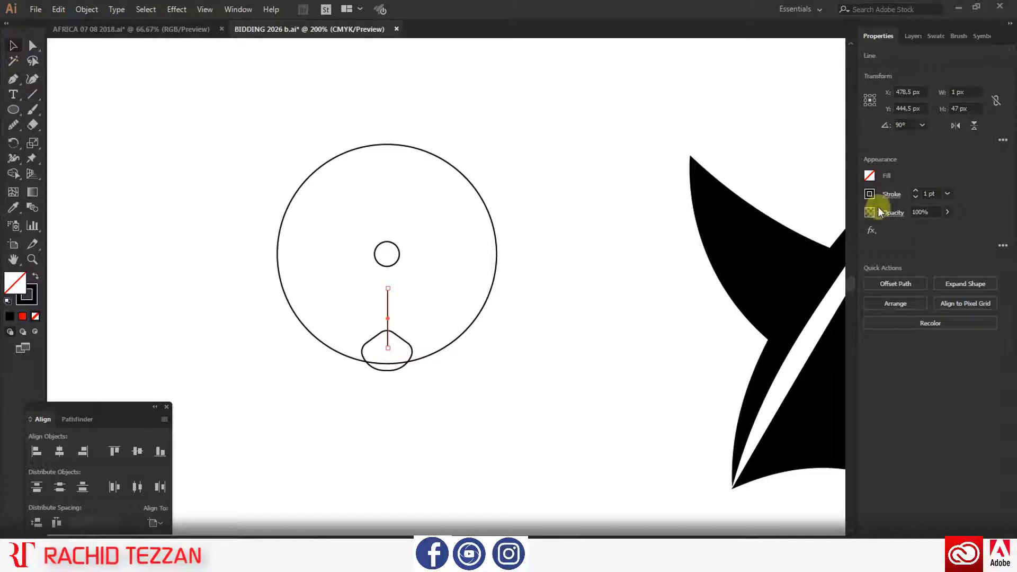
# Set the line's stroke weight to 6 pt and apply the triangular tapered width profile
pyautogui.click(915, 190)
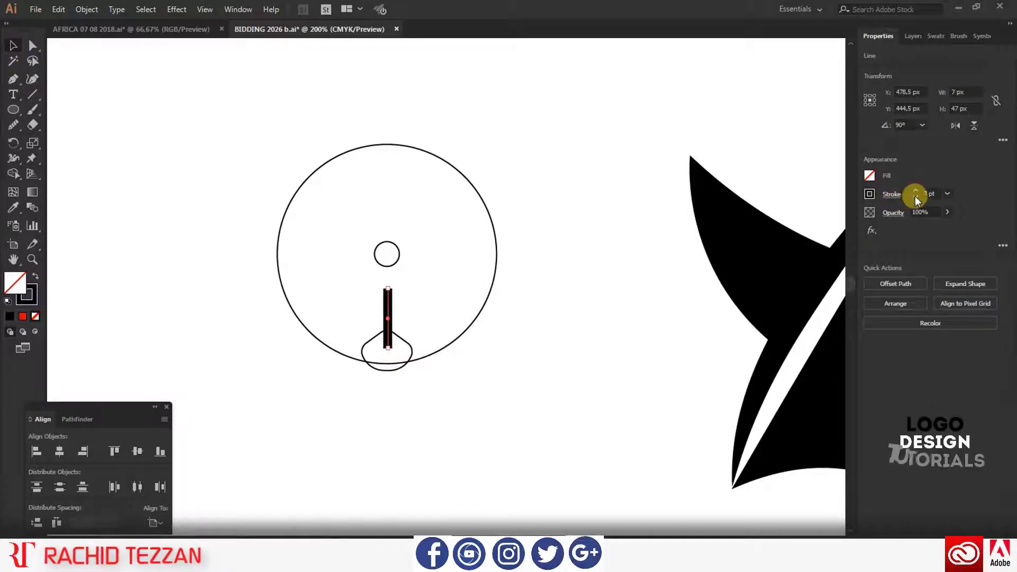
pyautogui.click(897, 194)
pyautogui.click(826, 389)
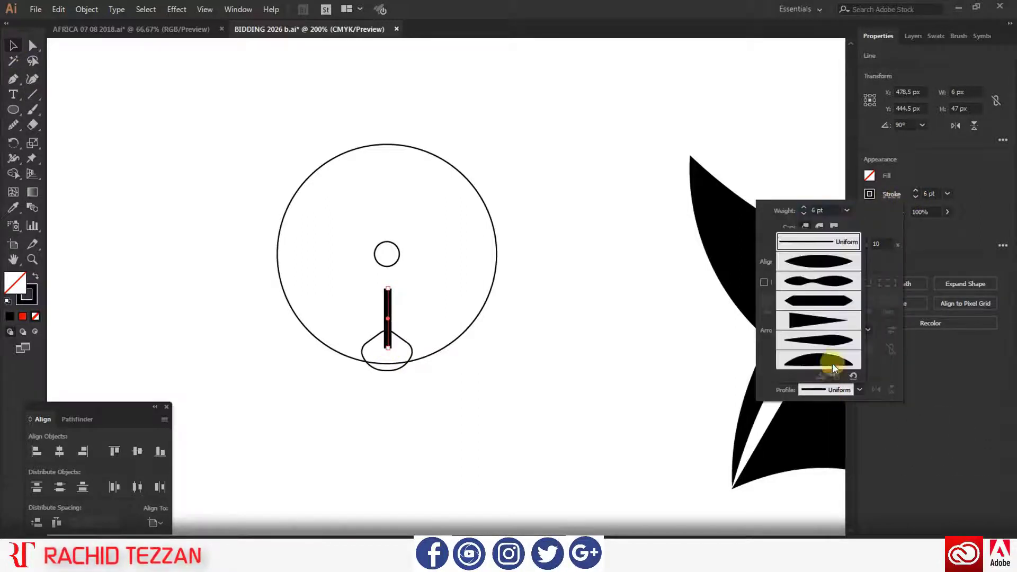
pyautogui.click(831, 363)
# Center the tapered line horizontally on the rounded pentagon and deselect both
pyautogui.scroll(2, 388, 348)
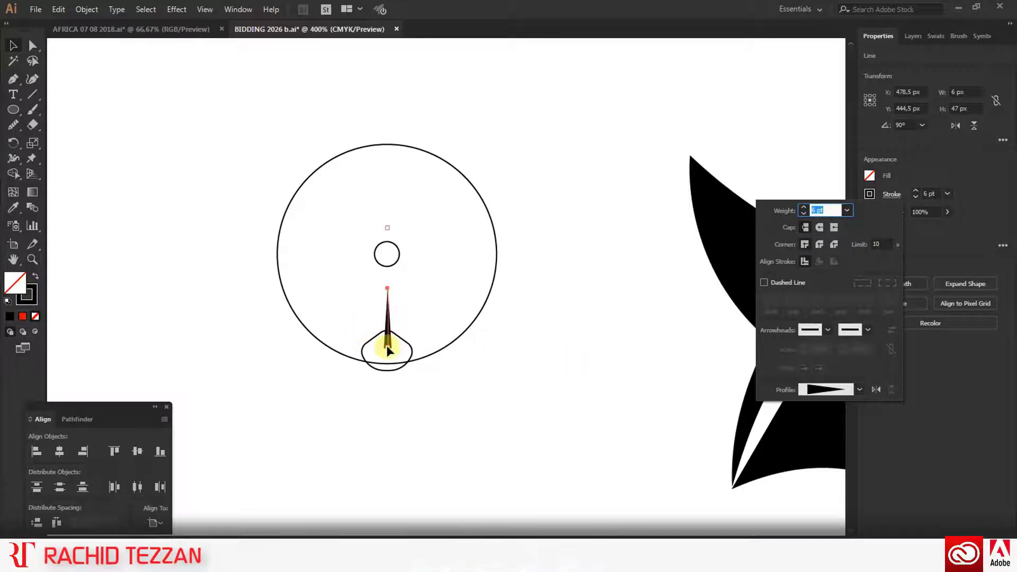
pyautogui.click(411, 312)
pyautogui.keyDown('shift'); pyautogui.click(372, 319); pyautogui.keyUp('shift')
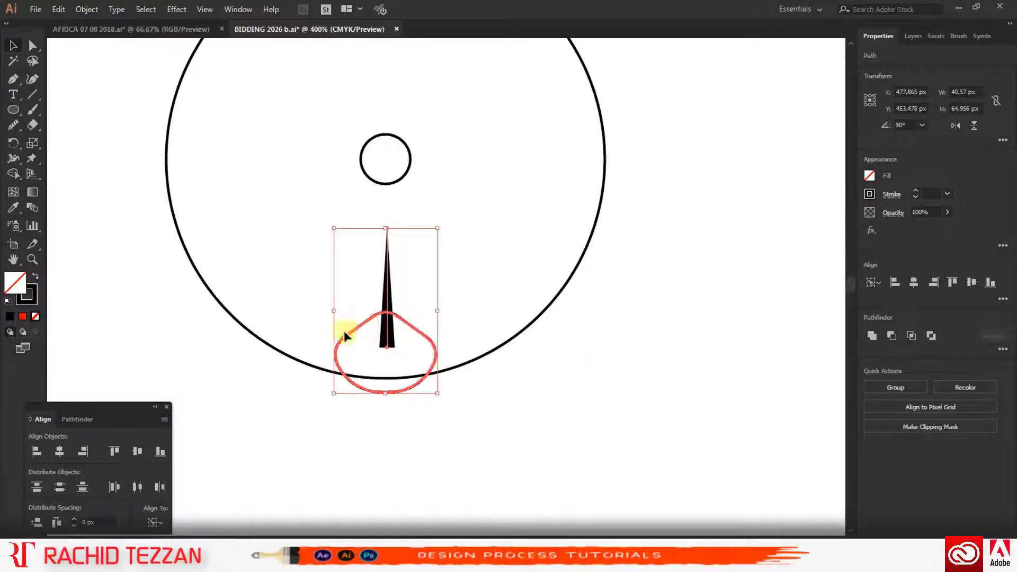
pyautogui.click(60, 451)
pyautogui.click(401, 456)
# Convert the tapered line to a filled shape with Outline Stroke and give the rounded pentagon a black fill without stroke
pyautogui.click(387, 289)
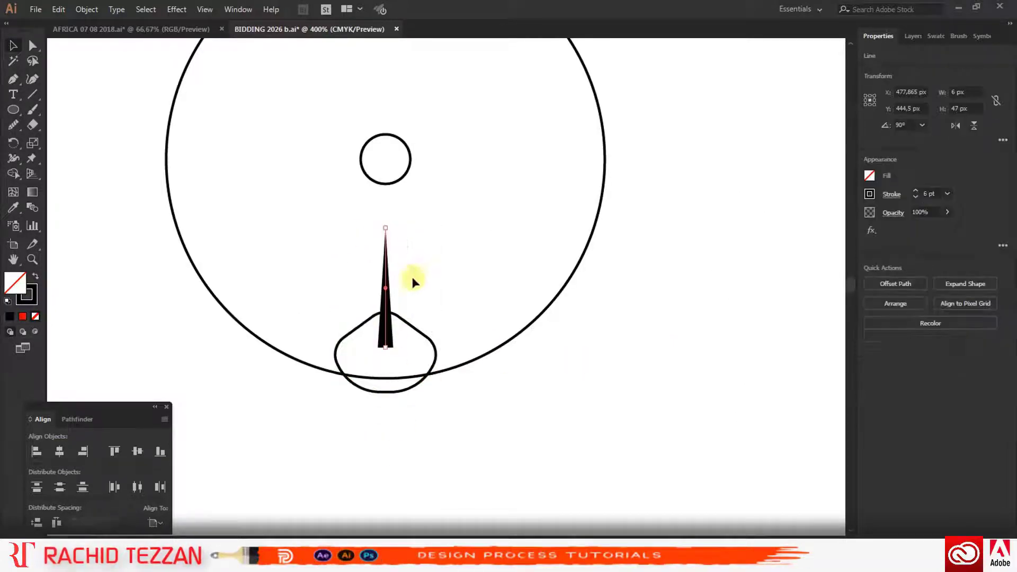
pyautogui.click(86, 9)
pyautogui.moveTo(195, 297)
pyautogui.click(275, 333)
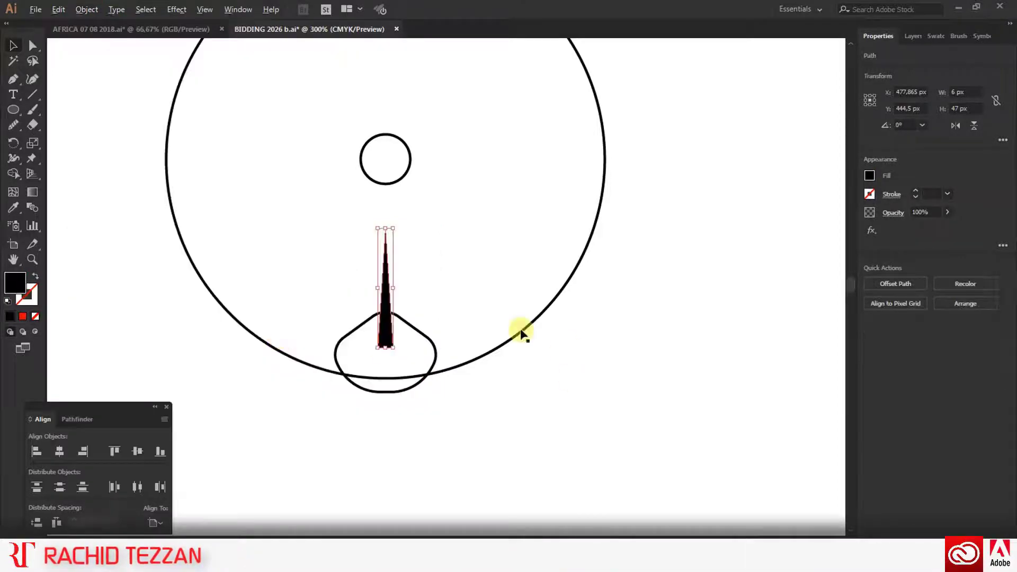
pyautogui.scroll(-1, 521, 334)
pyautogui.click(434, 352)
pyautogui.click(37, 278)
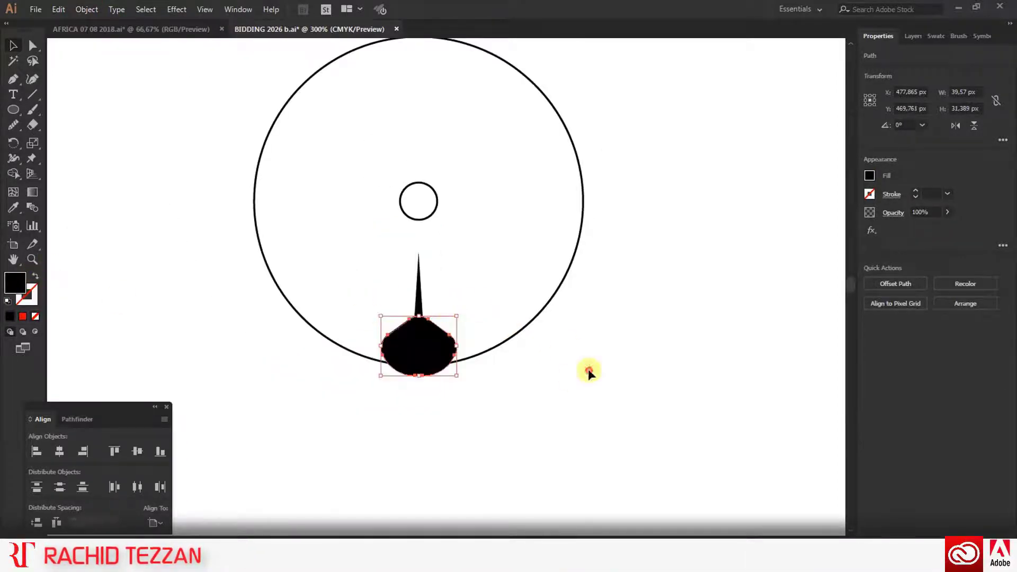
pyautogui.click(587, 370)
# Select the black spike and rounded pentagon and unite them into one shape with Pathfinder
pyautogui.scroll(2, 421, 327)
pyautogui.scroll(-2, 421, 327)
pyautogui.moveTo(386, 277); pyautogui.dragTo(443, 342)
pyautogui.click(76, 419)
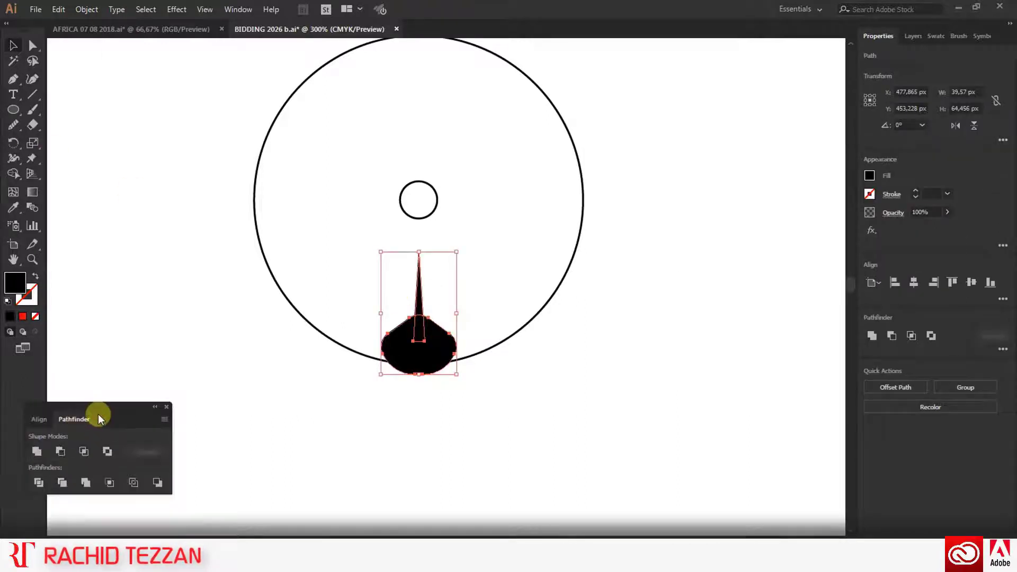
pyautogui.click(324, 415)
pyautogui.moveTo(432, 326); pyautogui.dragTo(434, 329)
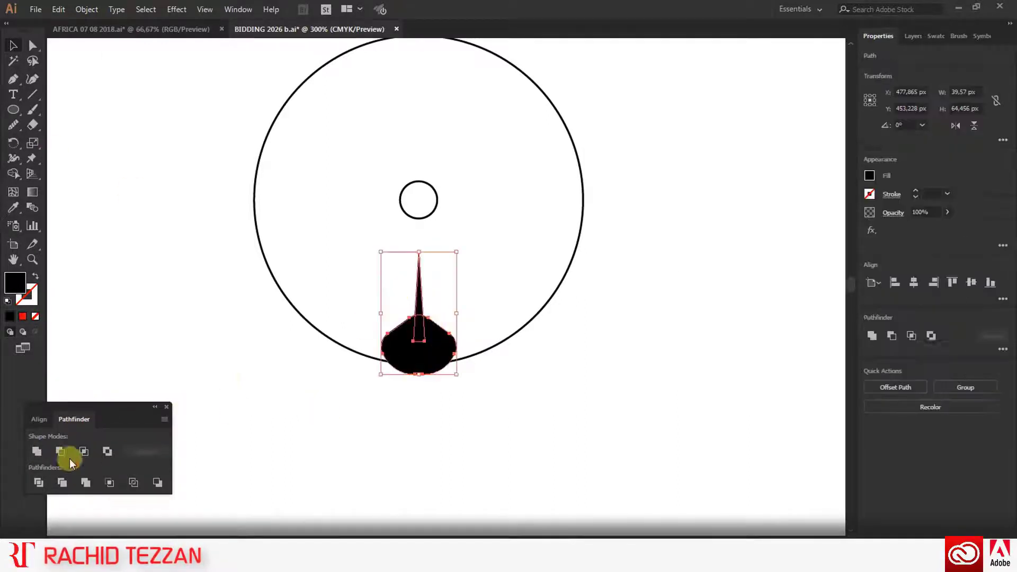
pyautogui.click(37, 451)
# Rotate a copy of the spiked shape by 72° around the small circle's center and repeat it to make five evenly spaced shapes
pyautogui.click(14, 143)
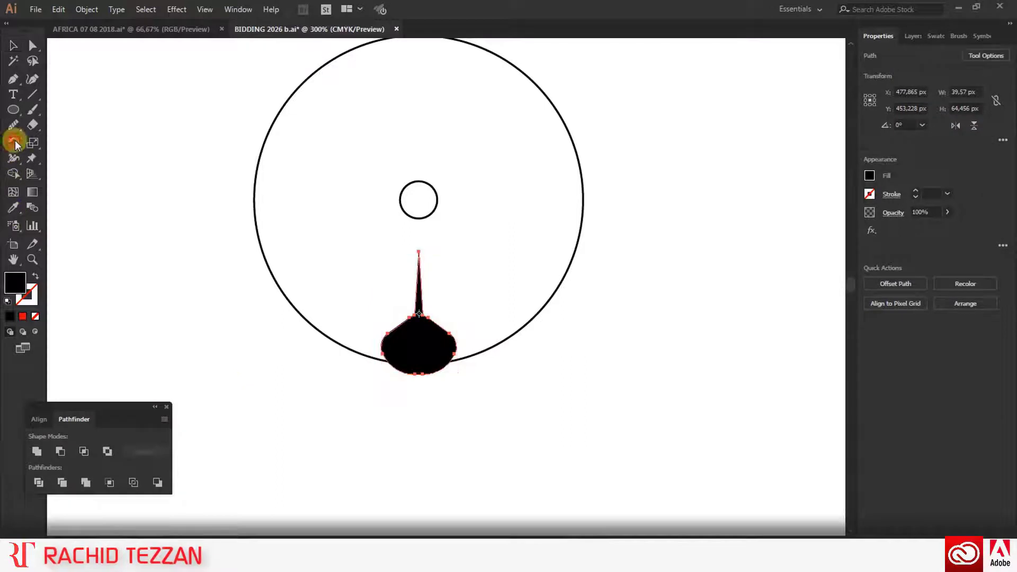
pyautogui.keyDown('alt'); pyautogui.click(419, 199); pyautogui.keyUp('alt')
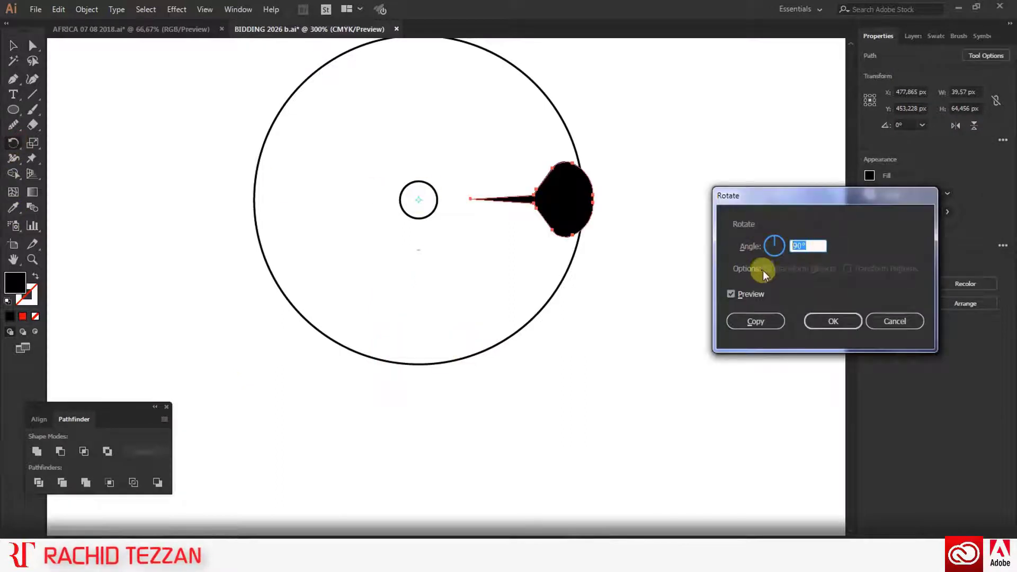
pyautogui.click(726, 297)
pyautogui.click(726, 296)
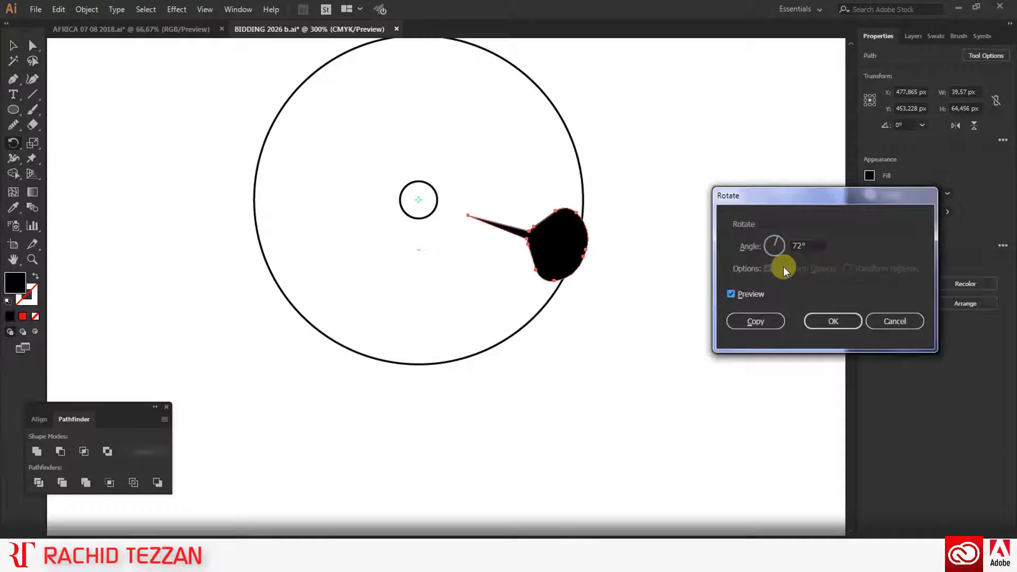
pyautogui.click(746, 320)
pyautogui.hotkey('ctrl', 'd')
pyautogui.hotkey('ctrl', 'd')
pyautogui.hotkey('ctrl', 'd')
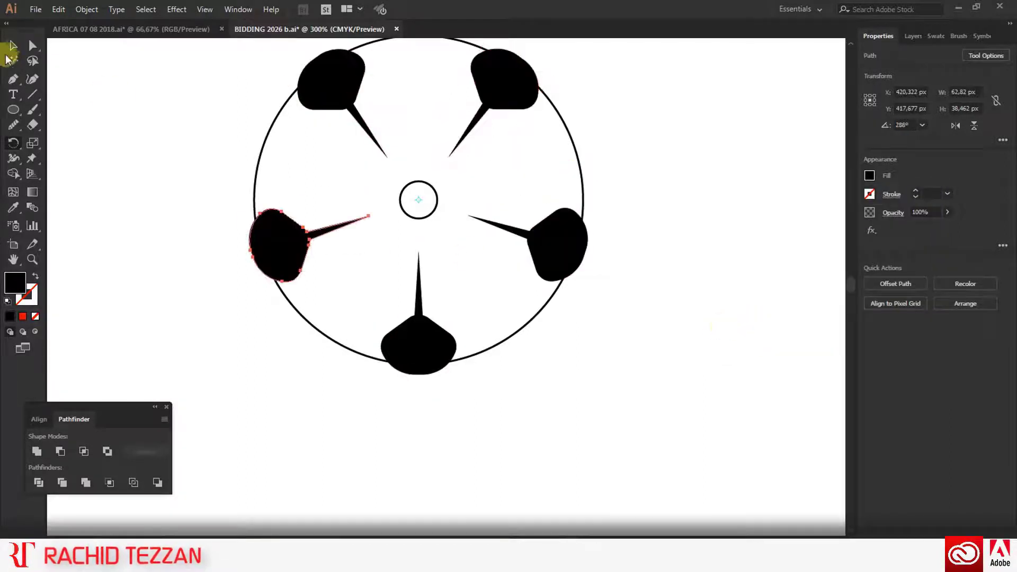
# Delete the small center circle
pyautogui.click(13, 45)
pyautogui.click(633, 289)
pyautogui.click(433, 213)
pyautogui.press('Delete')
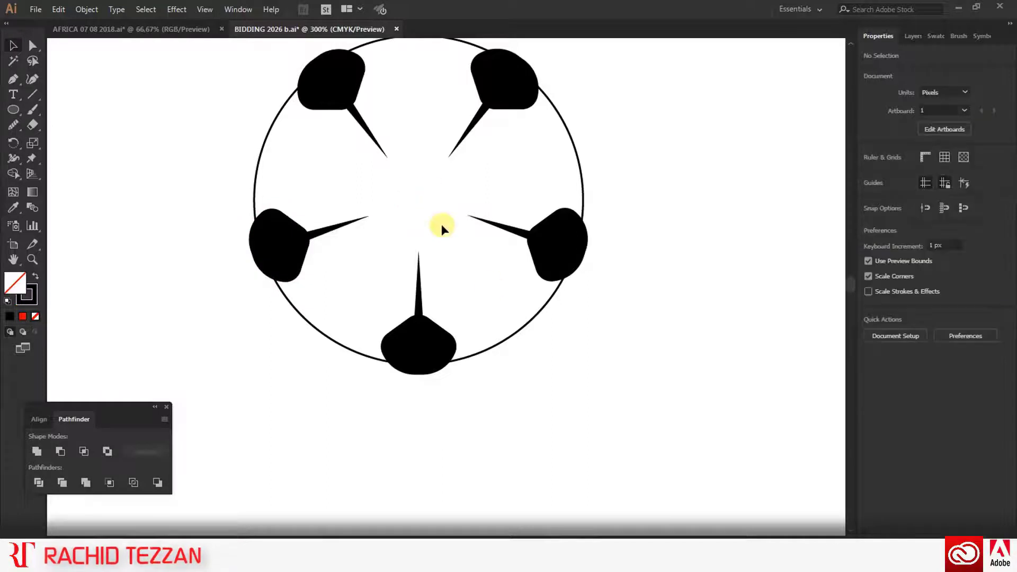
# Remove both fill and stroke from the large circle and copy it to the clipboard
pyautogui.scroll(2, 611, 174)
pyautogui.click(252, 289)
pyautogui.click(36, 277)
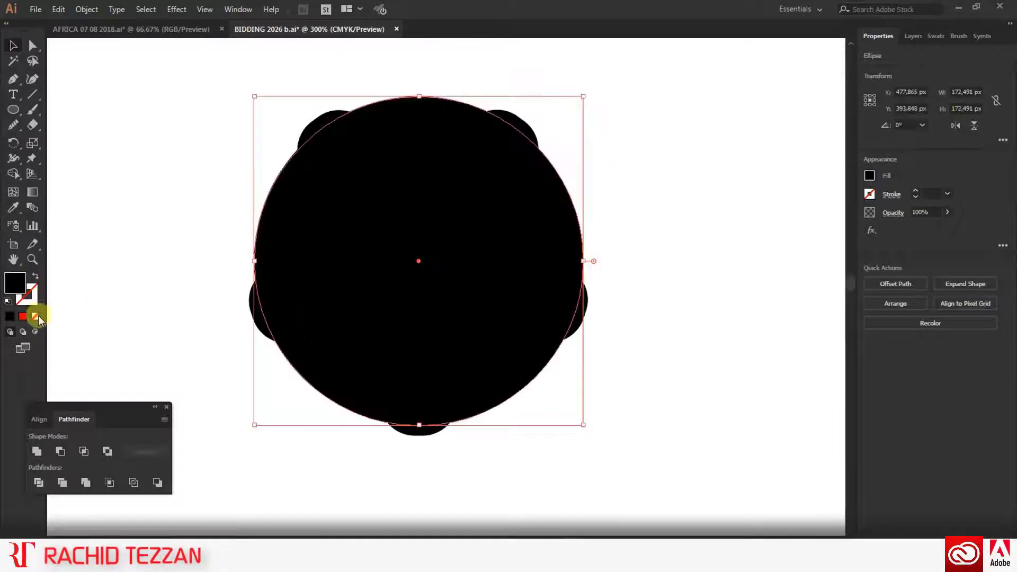
pyautogui.click(35, 316)
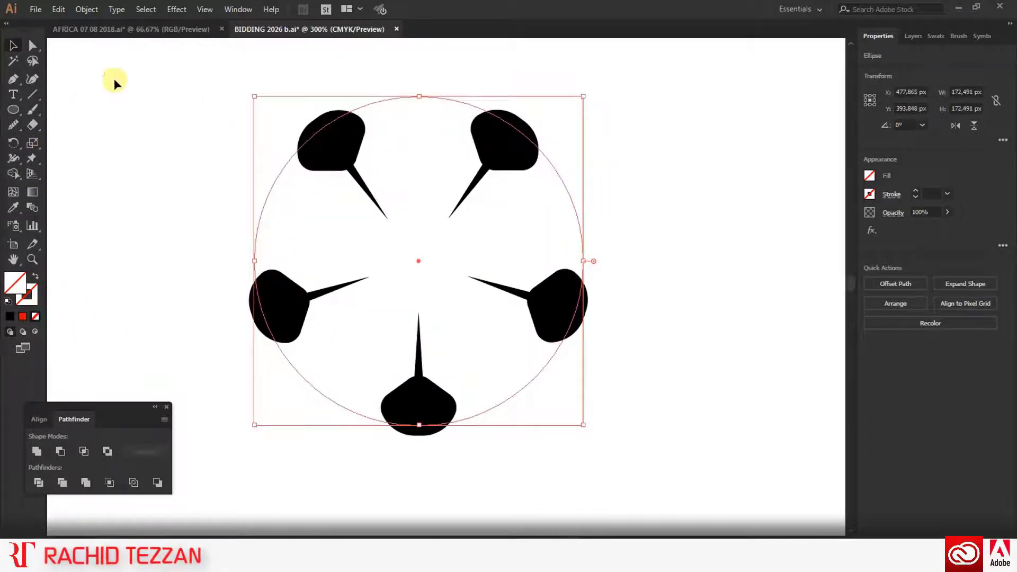
pyautogui.click(58, 9)
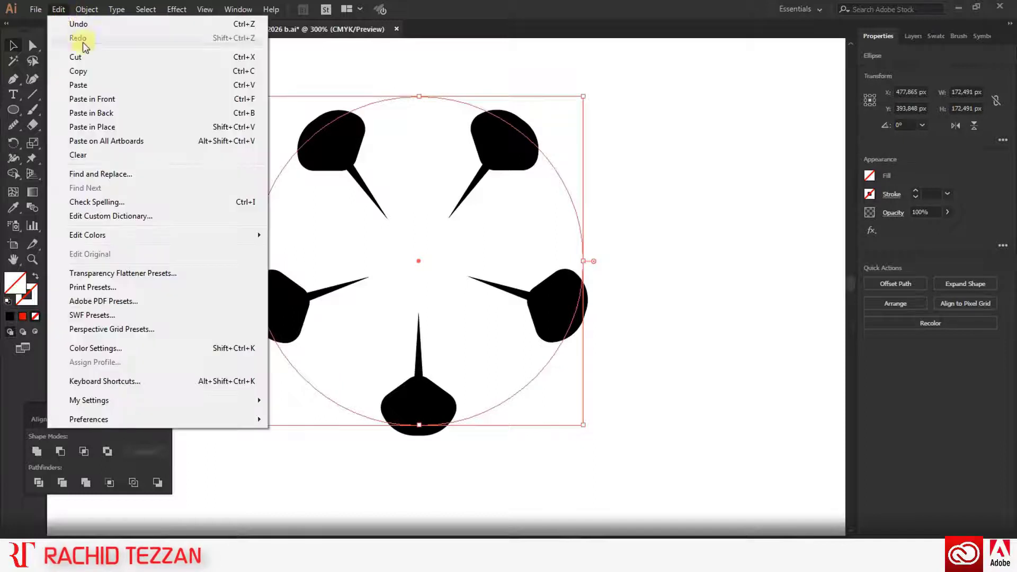
pyautogui.click(89, 71)
# Cut the five black shapes along the large circle with Divide Objects Below and deselect the pieces
pyautogui.click(87, 9)
pyautogui.moveTo(185, 302)
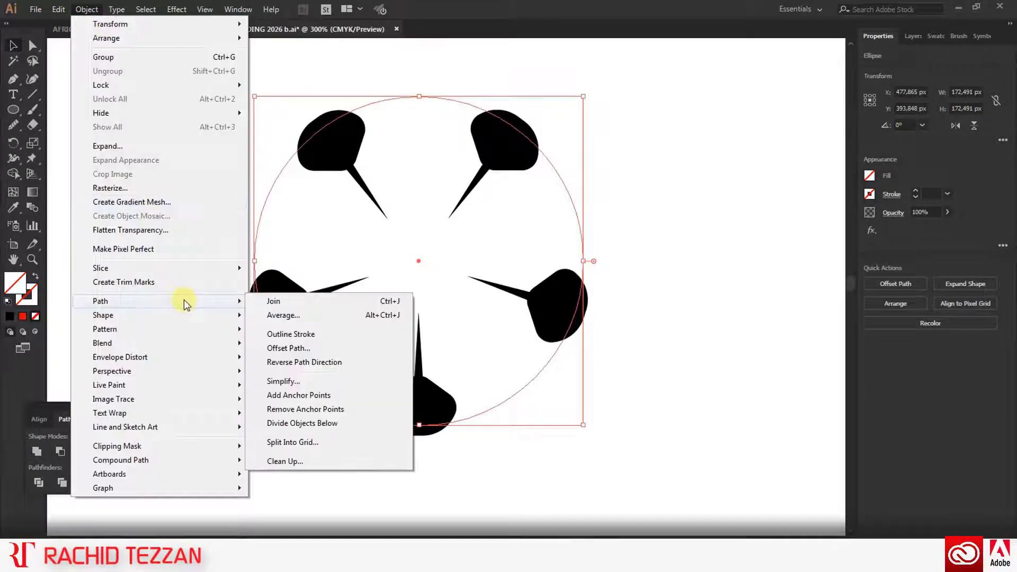
pyautogui.click(291, 427)
pyautogui.click(617, 244)
# Delete the outer slices of the five black shapes that lie beyond the former circle's edge
pyautogui.click(522, 129)
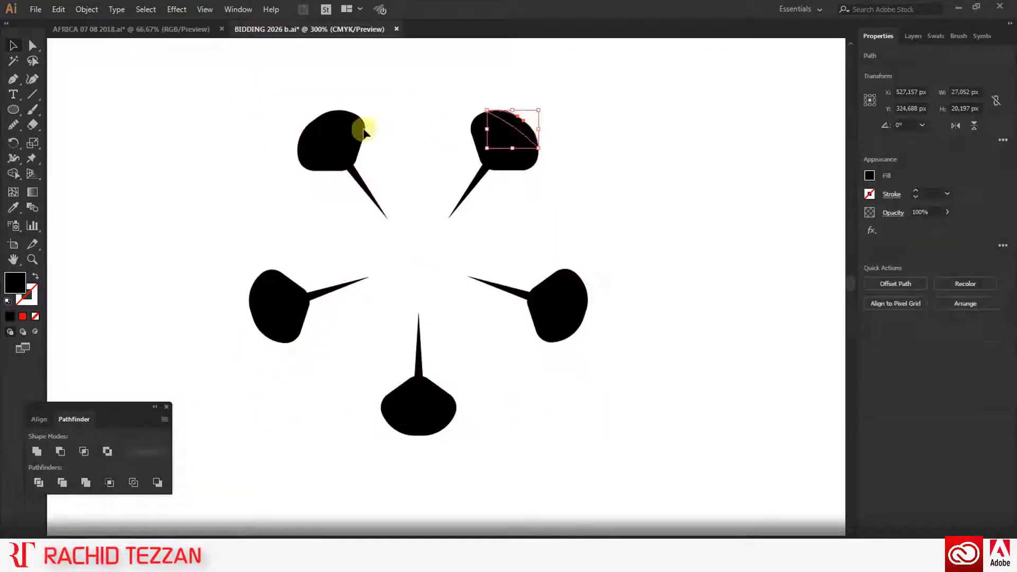
pyautogui.press('Delete')
pyautogui.click(324, 125)
pyautogui.press('Delete')
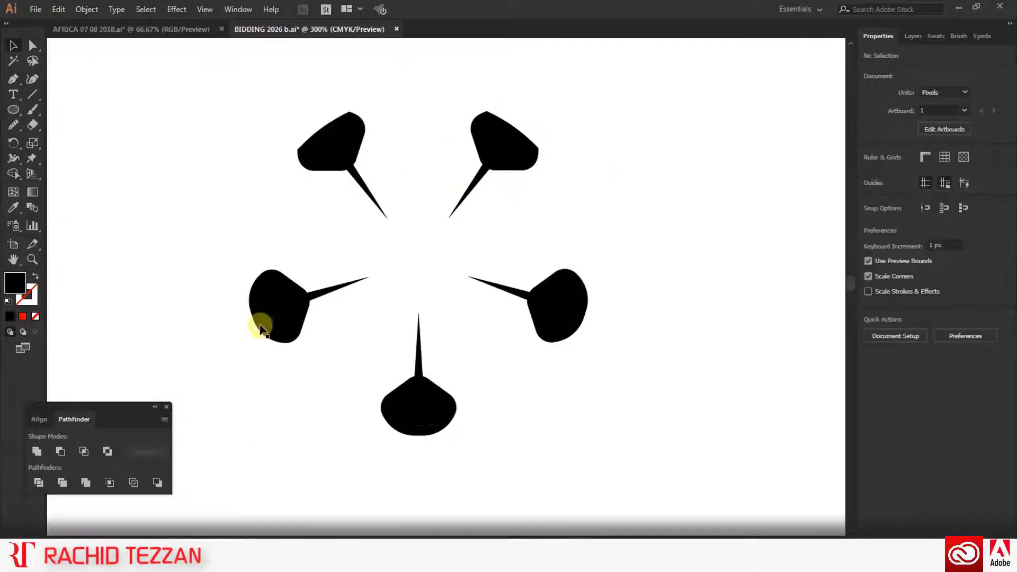
pyautogui.click(258, 320)
pyautogui.press('Delete')
pyautogui.click(401, 428)
pyautogui.press('Delete')
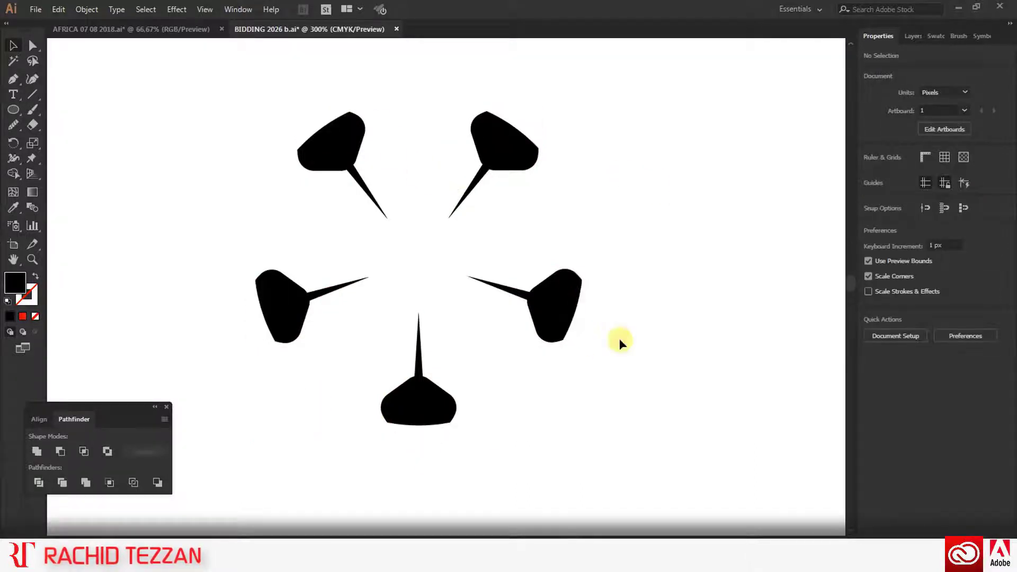
# Rotate the five trimmed black shapes together by 180° and move them beneath the winged figure
pyautogui.scroll(-1, 618, 338)
pyautogui.scroll(-1, 619, 338)
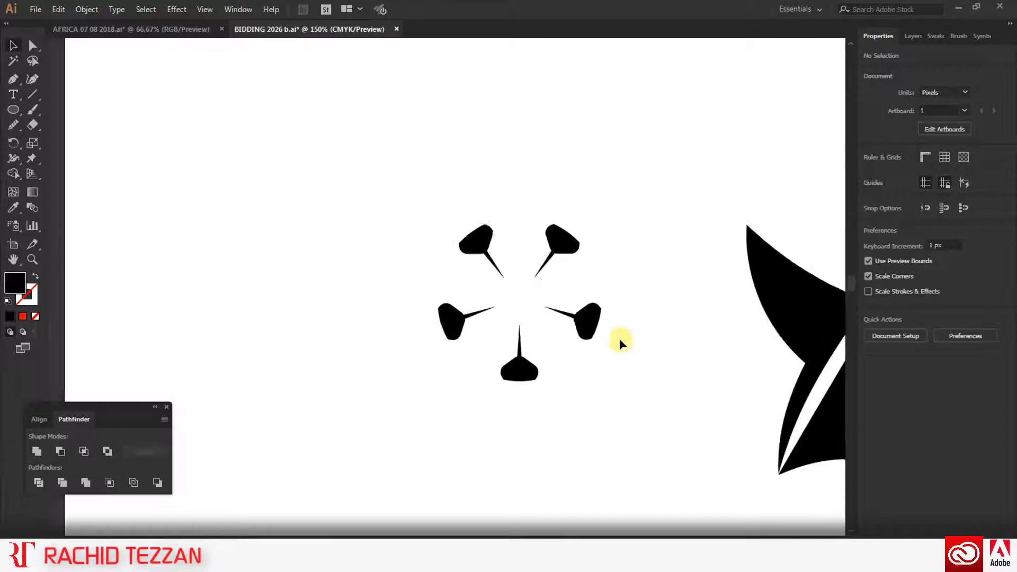
pyautogui.hscroll(3, 559, 316)
pyautogui.moveTo(227, 157); pyautogui.dragTo(442, 400)
pyautogui.scroll(-1, 426, 160)
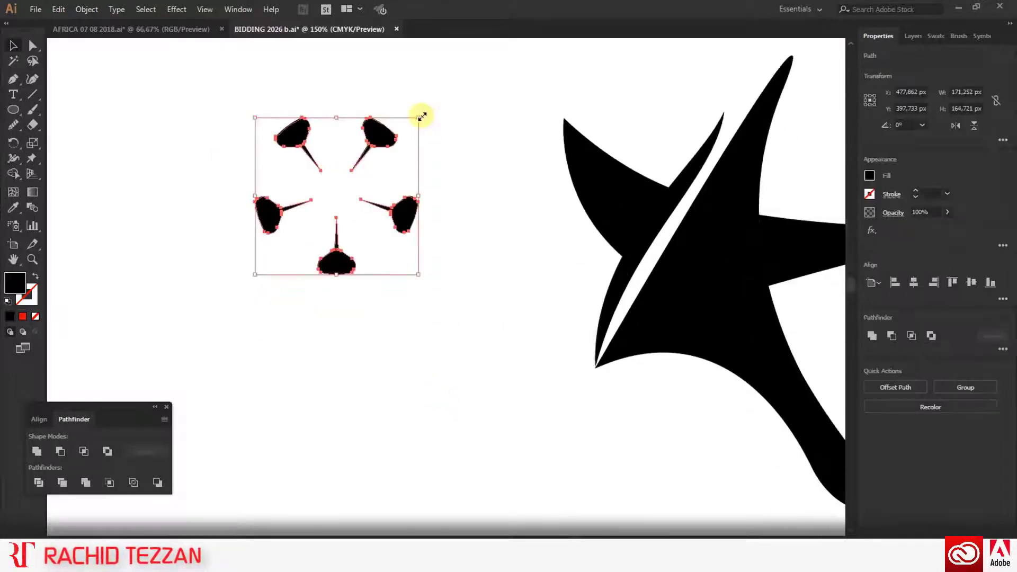
pyautogui.moveTo(423, 114); pyautogui.dragTo(352, 290)
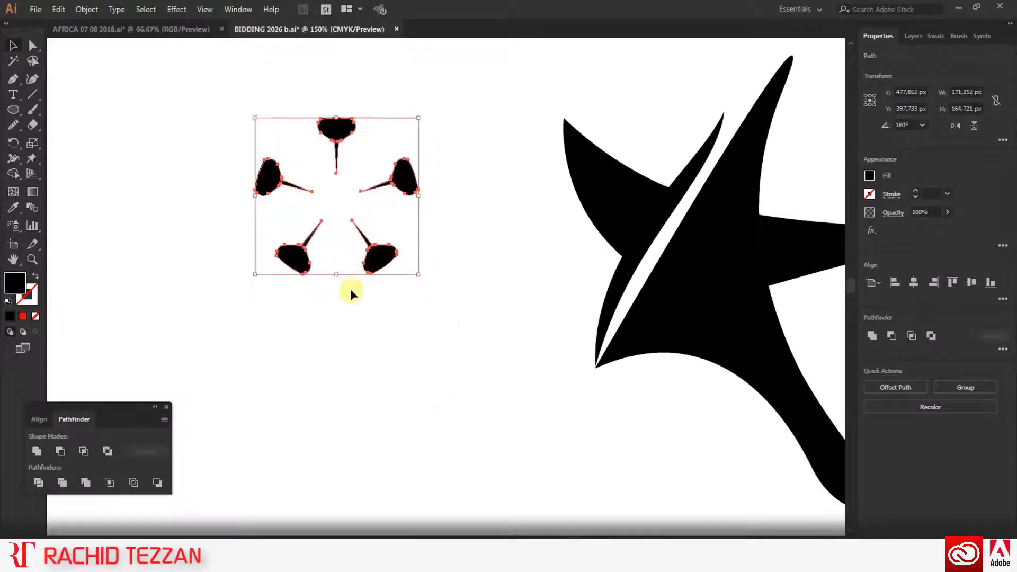
pyautogui.scroll(-1, 380, 233)
pyautogui.moveTo(380, 233); pyautogui.dragTo(659, 478)
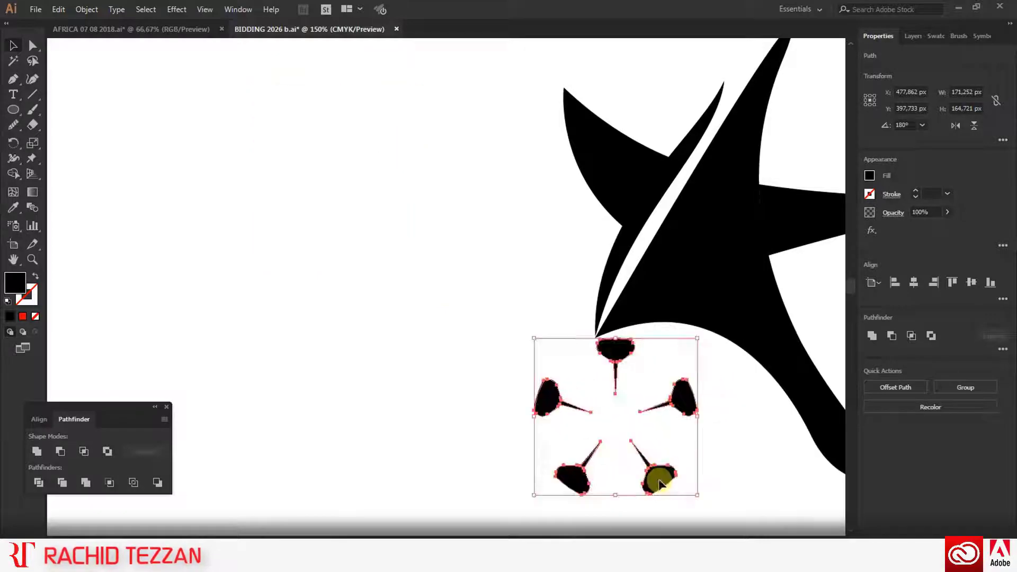
pyautogui.hscroll(3, 660, 483)
# Undo the move, the rotation and the cutting of the five black shapes, back to the uncoloured large circle
pyautogui.hotkey('ctrl', 'z')
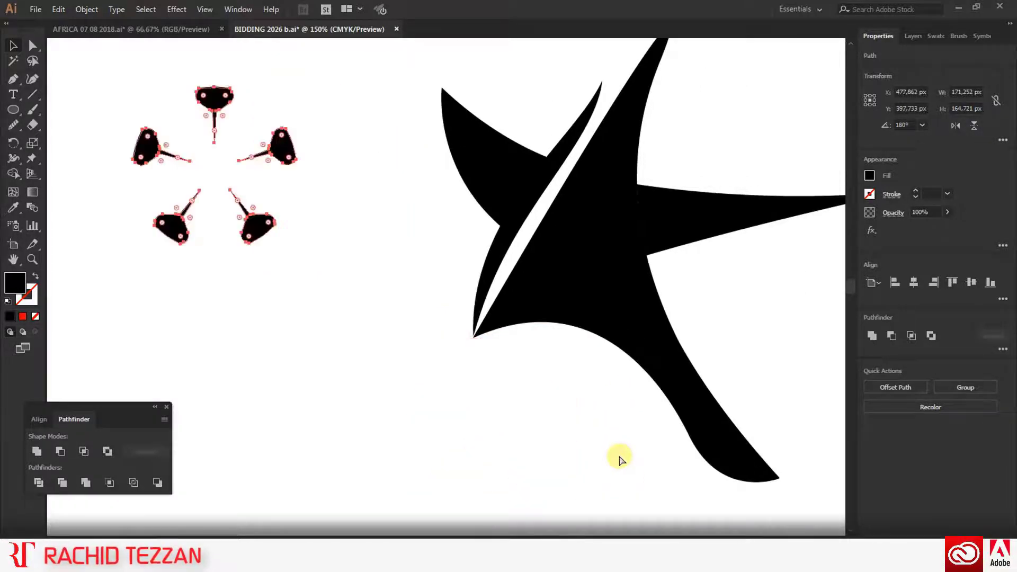
pyautogui.hotkey('ctrl', 'z')
pyautogui.hotkey('ctrl', 'z')
pyautogui.scroll(3, 503, 431)
pyautogui.hscroll(-3, 503, 431)
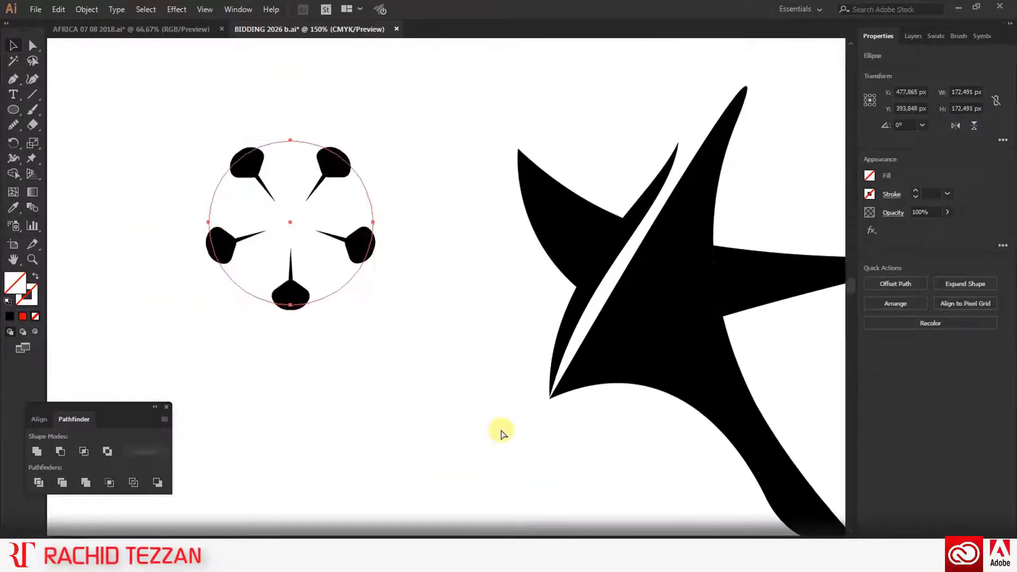
# Fill the large circle with the white-to-black gradient swatch and set the gradient type to Radial
pyautogui.click(458, 370)
pyautogui.moveTo(431, 260); pyautogui.dragTo(359, 286)
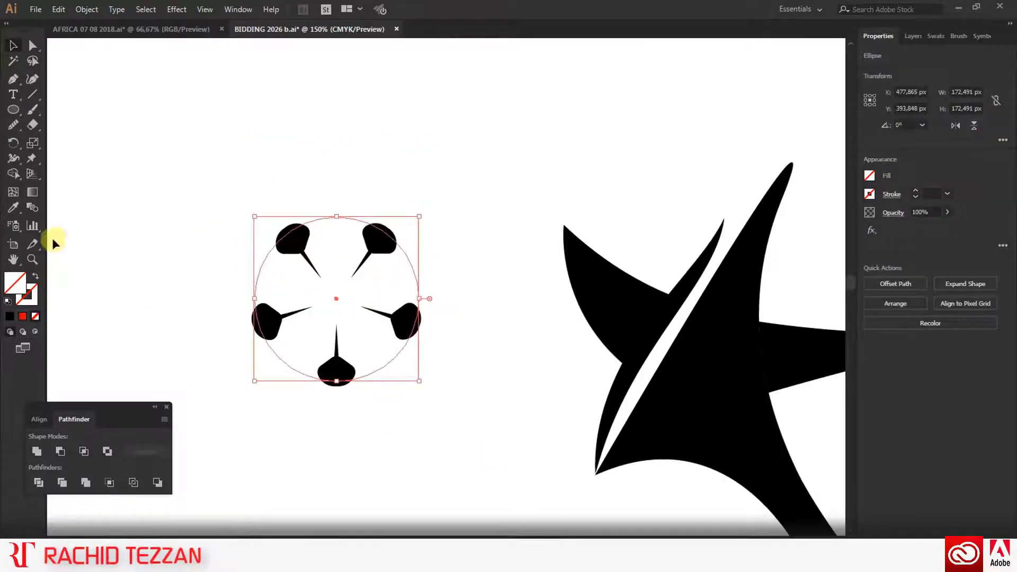
pyautogui.click(871, 174)
pyautogui.click(789, 199)
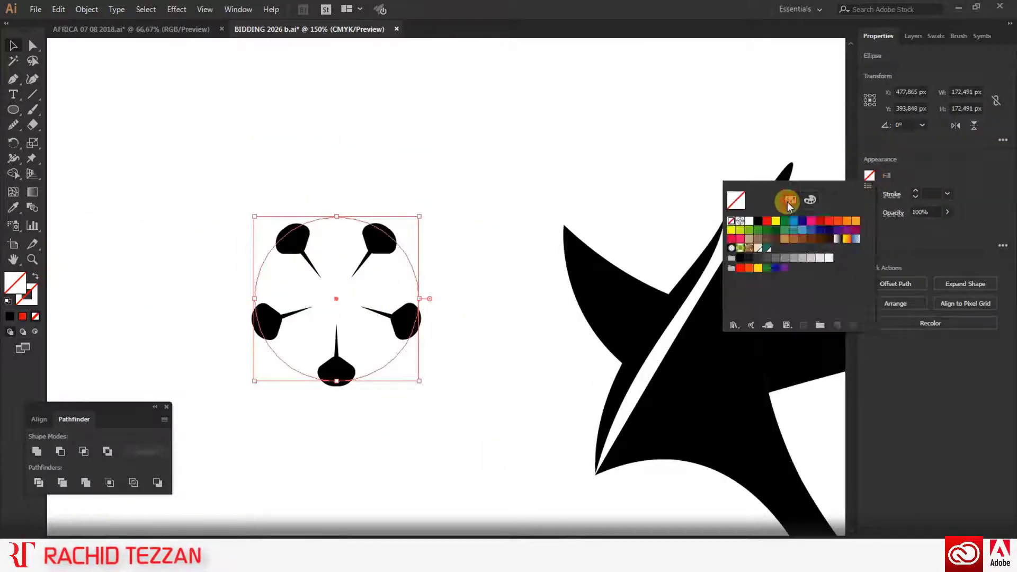
pyautogui.click(837, 237)
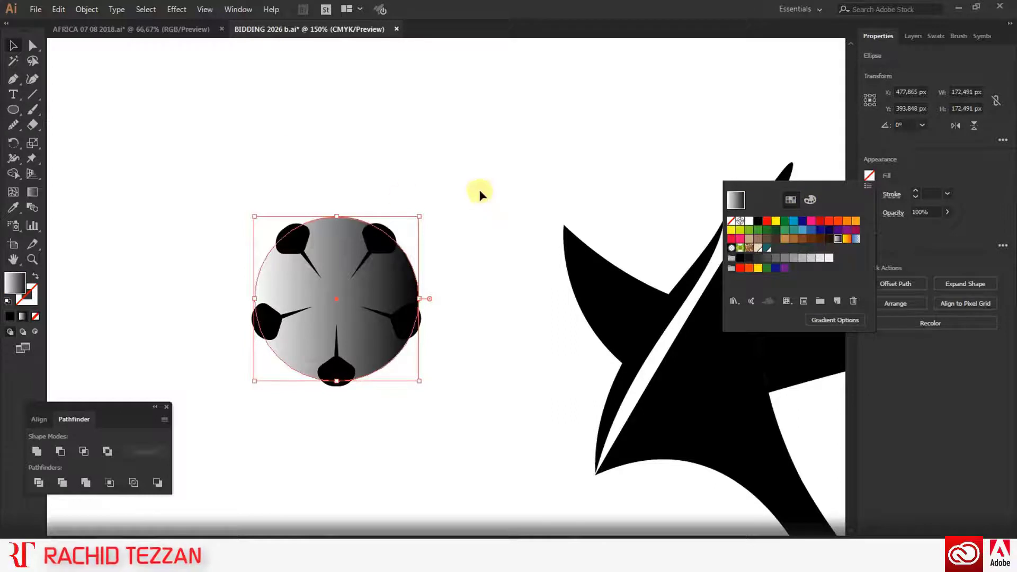
pyautogui.click(834, 320)
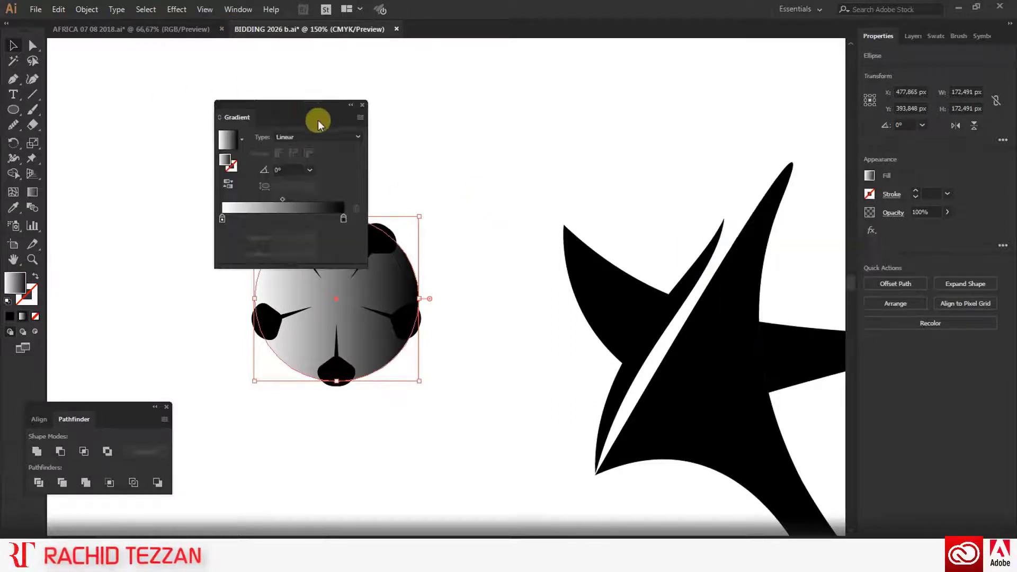
pyautogui.moveTo(317, 119); pyautogui.dragTo(156, 117)
pyautogui.click(139, 134)
pyautogui.click(130, 145)
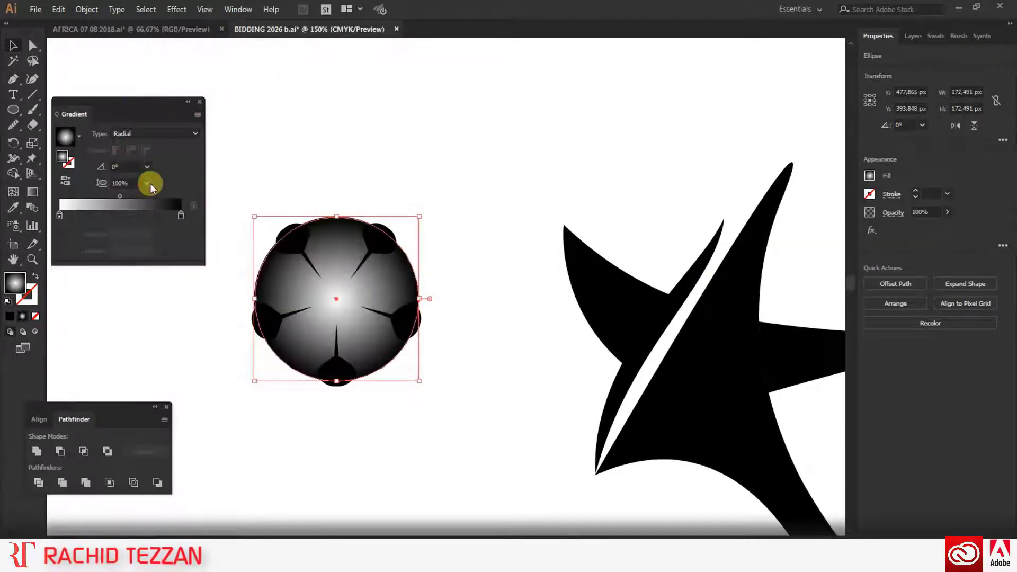
# Lighten the radial gradient's outer colour stop to 27% black and deselect the circle
pyautogui.doubleClick(179, 215)
pyautogui.moveTo(101, 313); pyautogui.dragTo(91, 313)
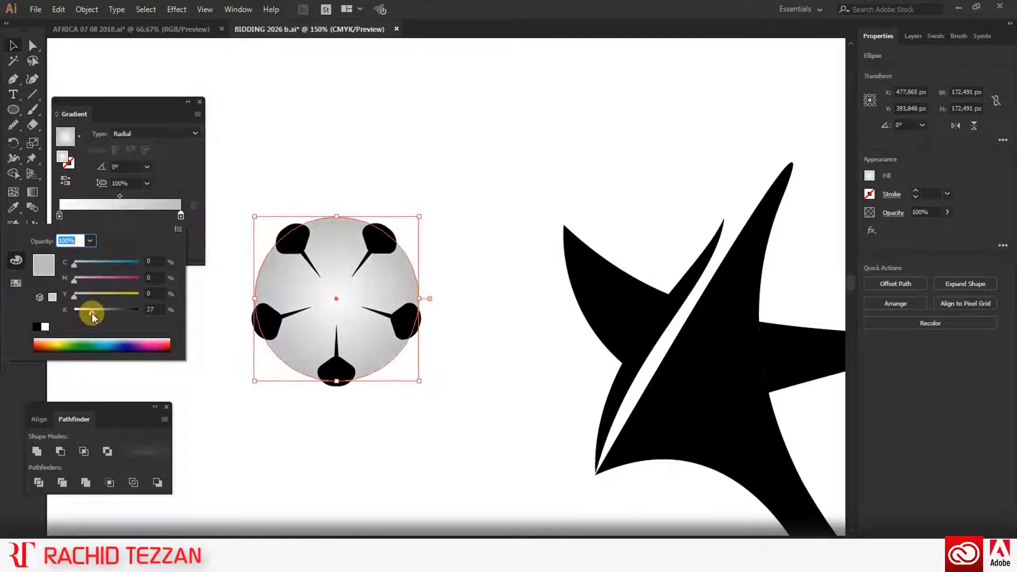
pyautogui.click(180, 176)
pyautogui.click(431, 376)
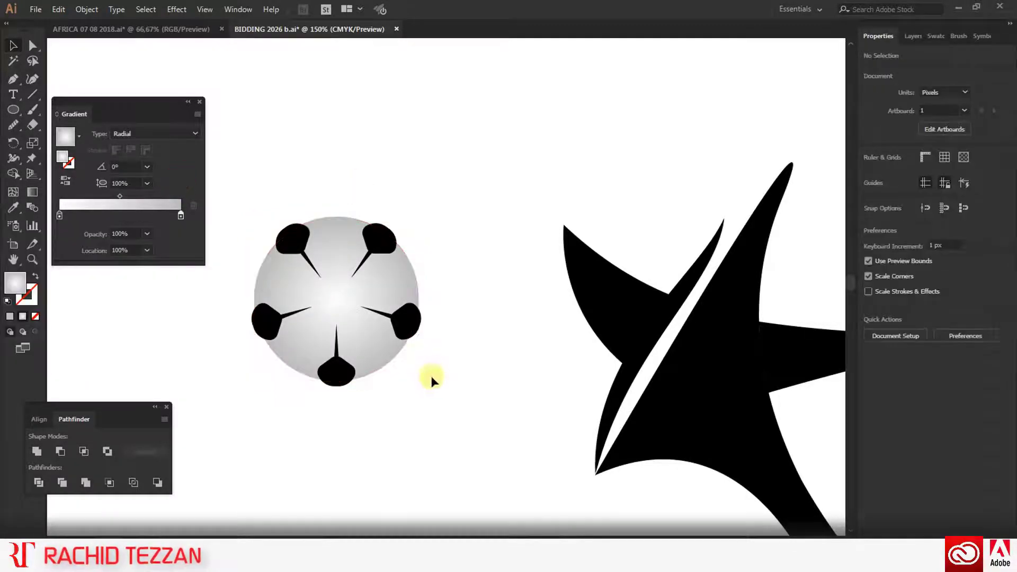
# Draw a pentagon about 70 × 67 px above the ball and sample the black of the outer shapes onto it
pyautogui.hscroll(-3, 437, 374)
pyautogui.scroll(-2, 436, 408)
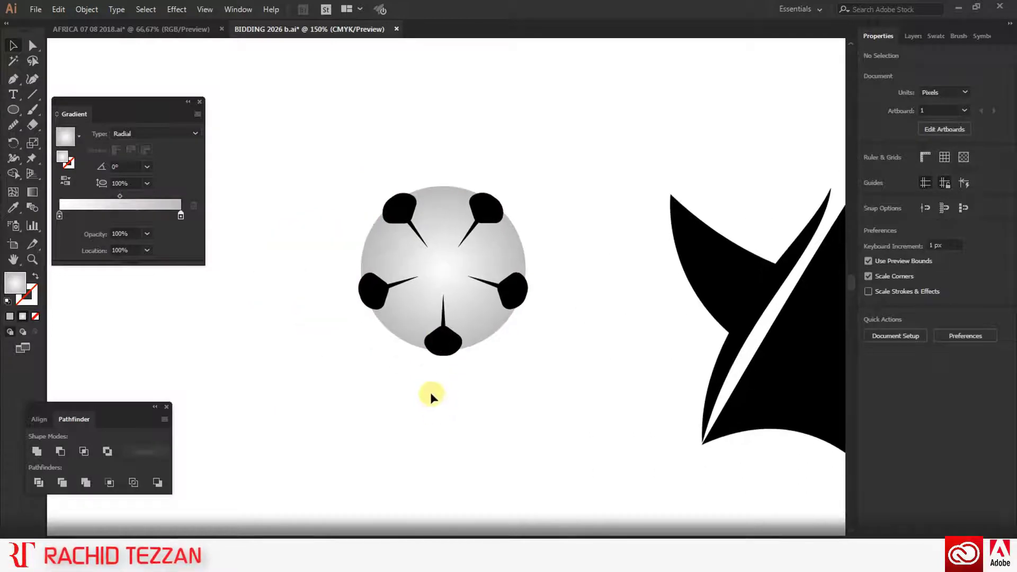
pyautogui.moveTo(13, 110); pyautogui.dragTo(58, 154)
pyautogui.moveTo(435, 131); pyautogui.dragTo(456, 154)
pyautogui.click(13, 207)
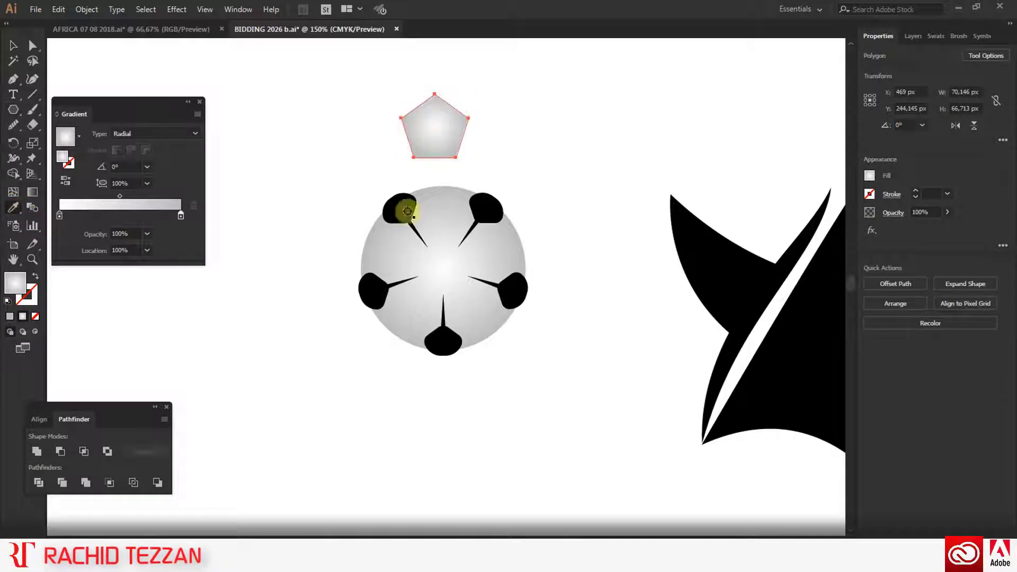
pyautogui.click(404, 210)
# Align the black pentagon to the large circle's centre, both horizontally and vertically
pyautogui.click(20, 50)
pyautogui.keyDown('shift'); pyautogui.click(437, 201); pyautogui.keyUp('shift')
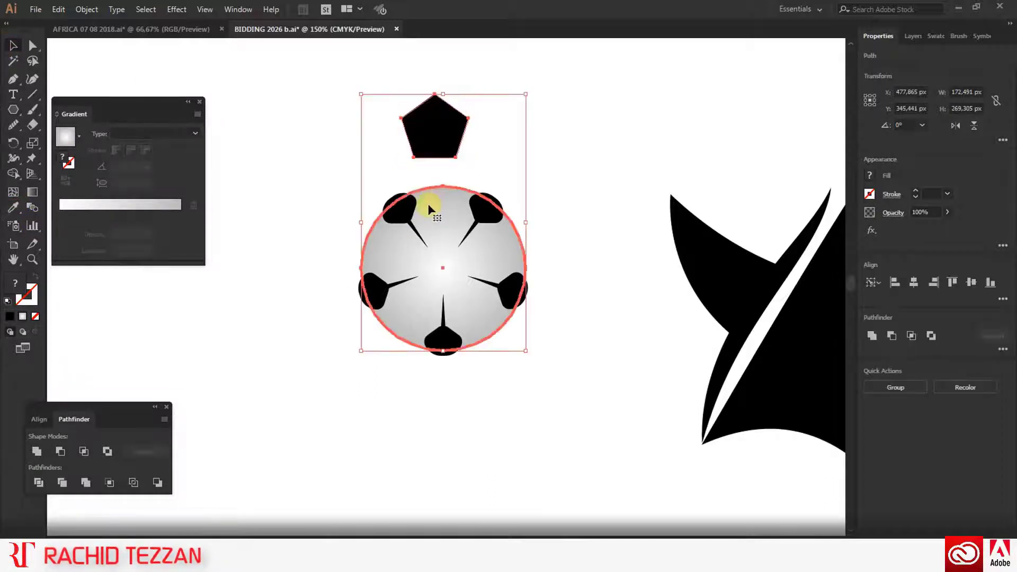
pyautogui.click(50, 421)
pyautogui.click(59, 451)
pyautogui.click(138, 451)
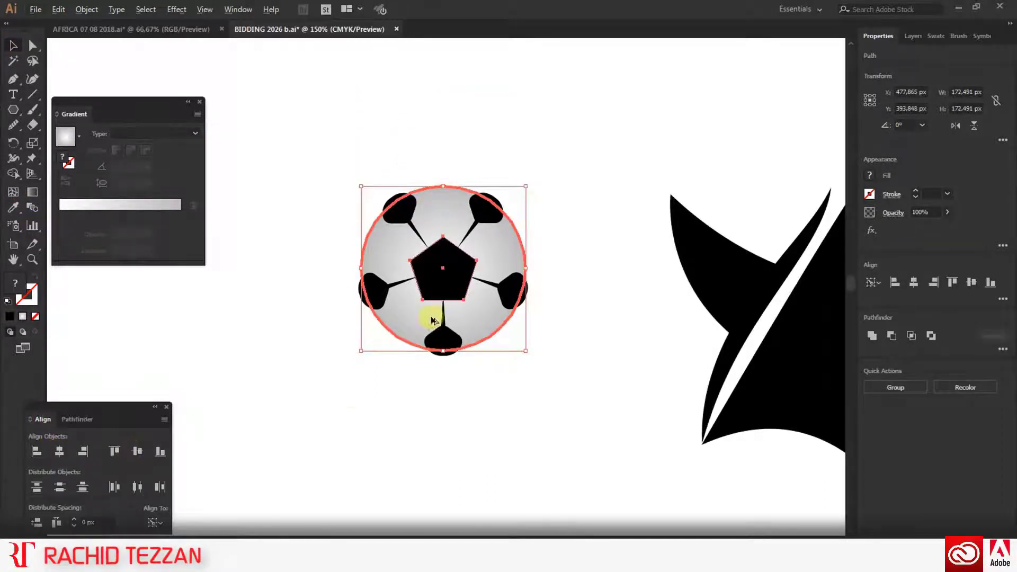
# Rotate the central pentagon 180° and scale it down to about 46 × 44 px
pyautogui.scroll(1, 460, 303)
pyautogui.scroll(2, 460, 303)
pyautogui.keyDown('shift'); pyautogui.click(629, 249); pyautogui.keyUp('shift')
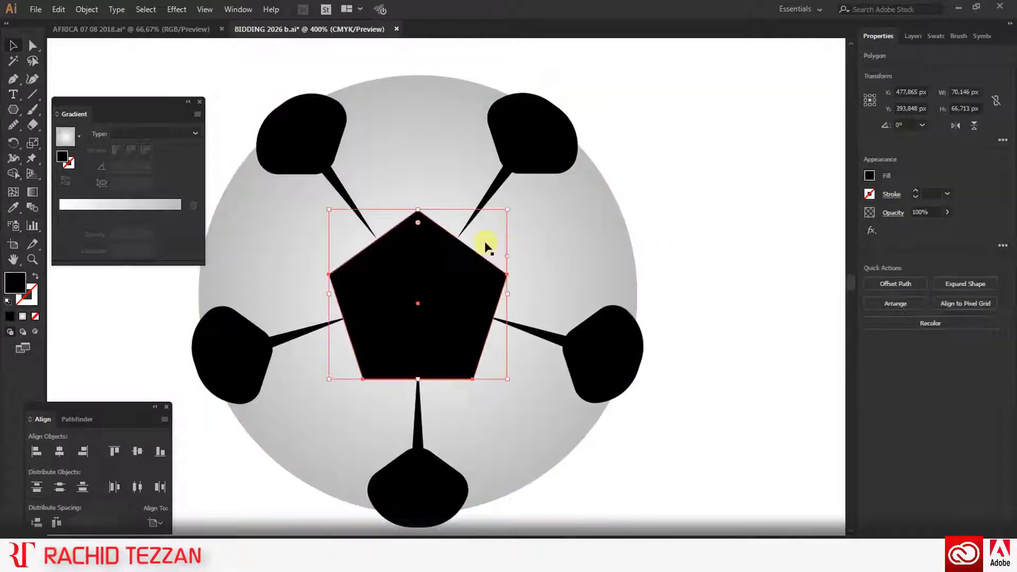
pyautogui.moveTo(513, 204); pyautogui.dragTo(382, 385)
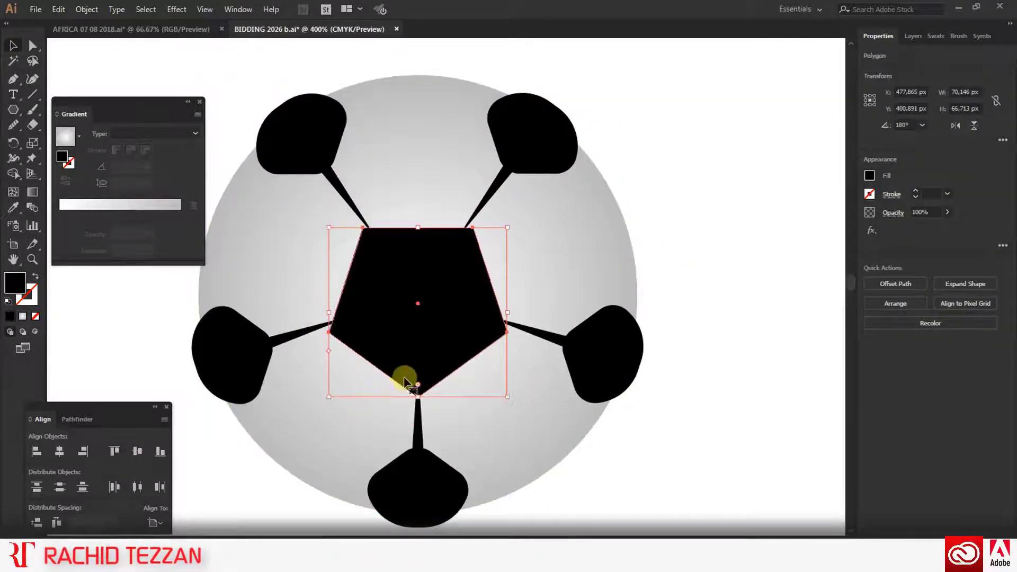
pyautogui.moveTo(510, 231); pyautogui.dragTo(476, 248)
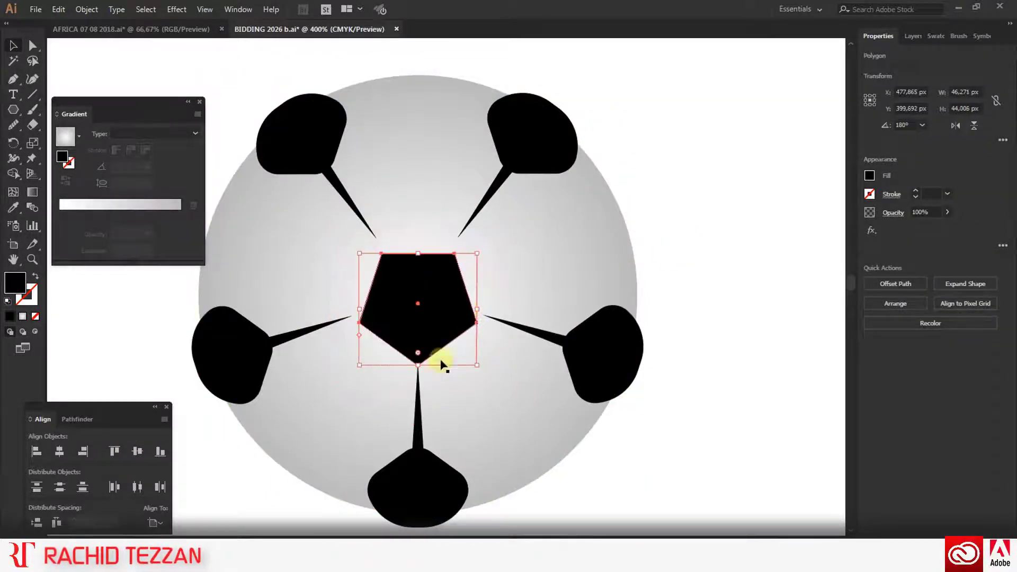
# Recentre the scaled pentagon on the large circle and deselect both
pyautogui.scroll(2, 438, 358)
pyautogui.scroll(-1, 433, 371)
pyautogui.scroll(-1, 433, 371)
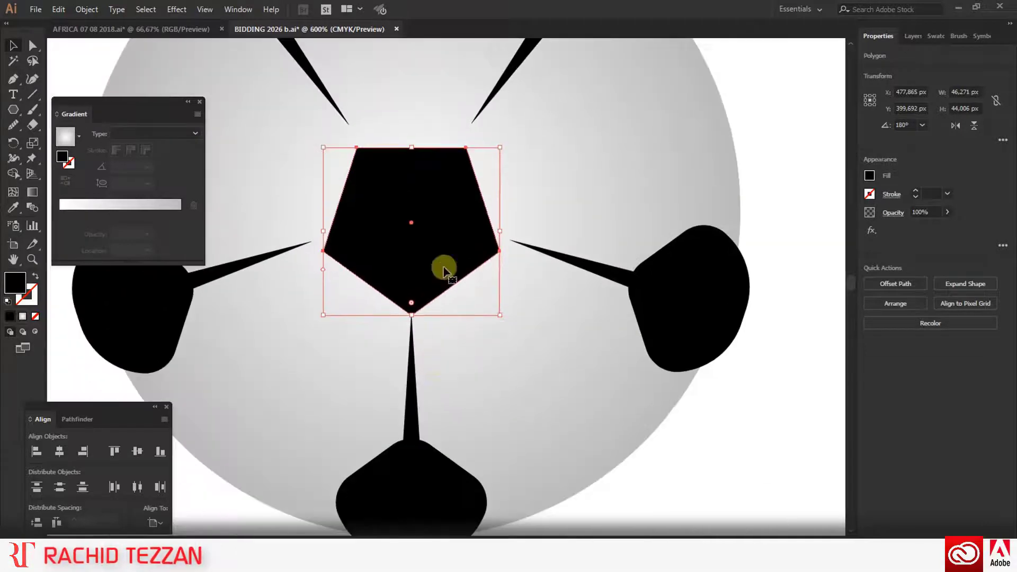
pyautogui.keyDown('shift'); pyautogui.click(523, 368); pyautogui.keyUp('shift')
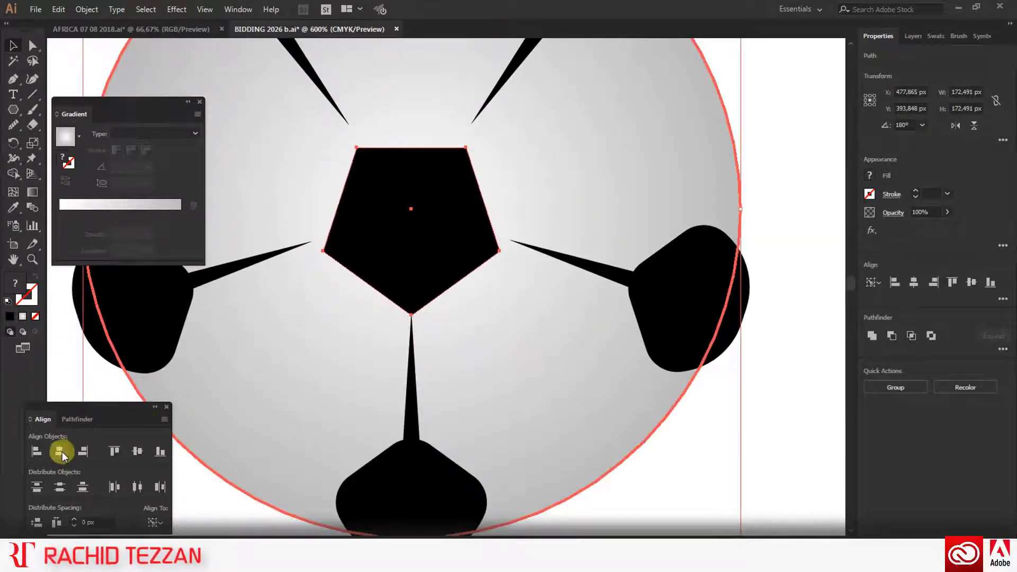
pyautogui.click(136, 452)
pyautogui.hotkey('ctrl', 'shift', 'a')
pyautogui.scroll(-1, 563, 345)
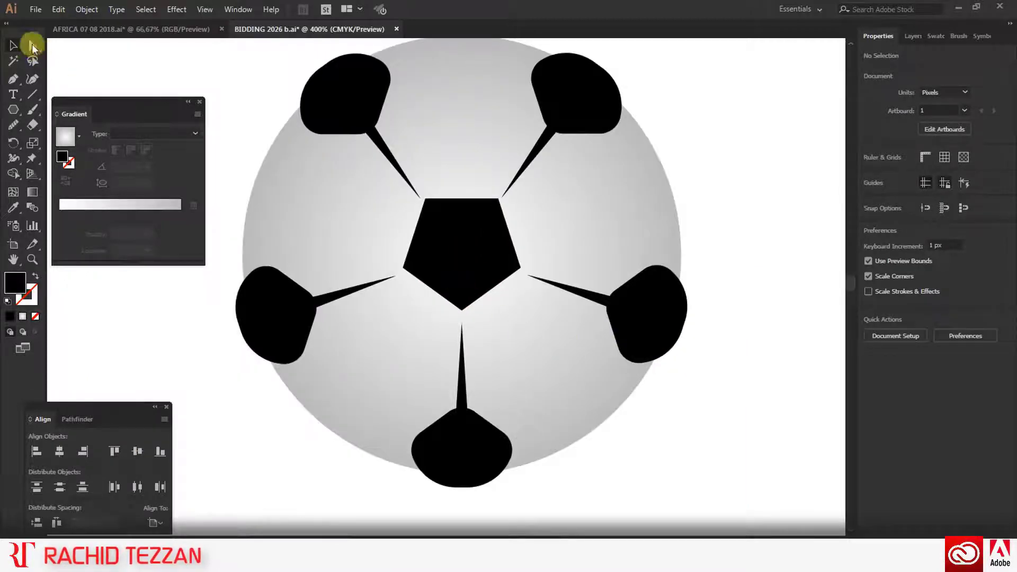
# Round all corners of the central pentagon slightly with the Direct Selection tool's live corners
pyautogui.click(33, 48)
pyautogui.click(470, 227)
pyautogui.moveTo(485, 215); pyautogui.dragTo(481, 227)
pyautogui.click(715, 286)
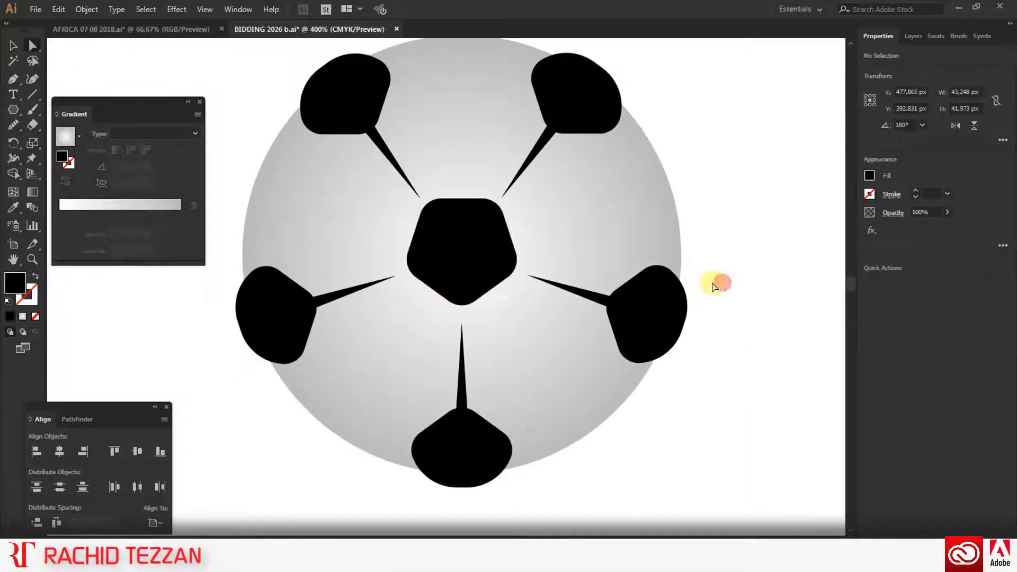
# Align the rounded pentagon vertically to the large circle's centre and deselect them
pyautogui.click(13, 46)
pyautogui.click(463, 272)
pyautogui.keyDown('shift'); pyautogui.click(538, 362); pyautogui.keyUp('shift')
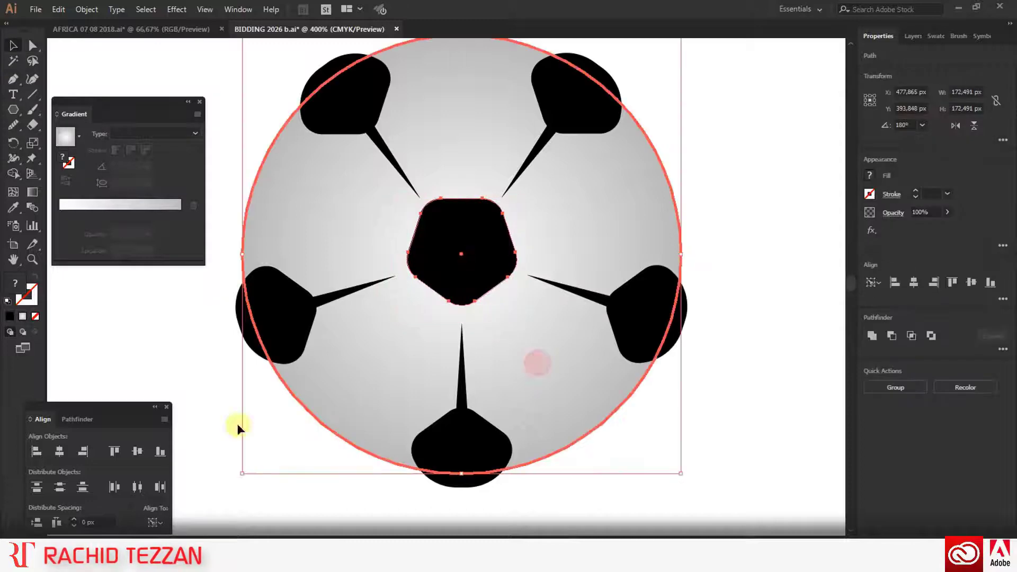
pyautogui.click(138, 451)
pyautogui.click(705, 370)
pyautogui.scroll(-2, 669, 368)
pyautogui.hscroll(3, 662, 369)
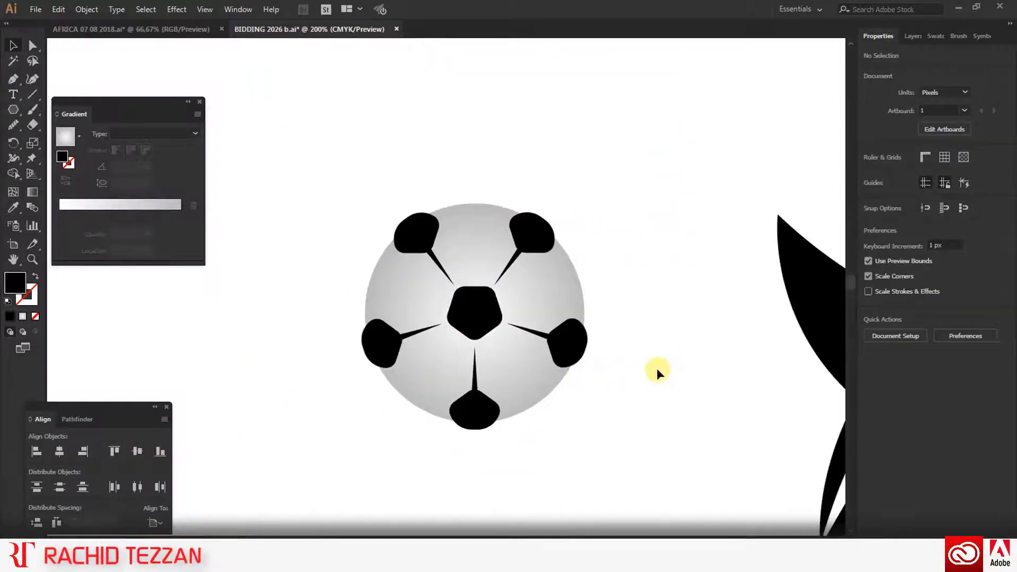
pyautogui.scroll(-2, 656, 370)
pyautogui.hscroll(3, 657, 369)
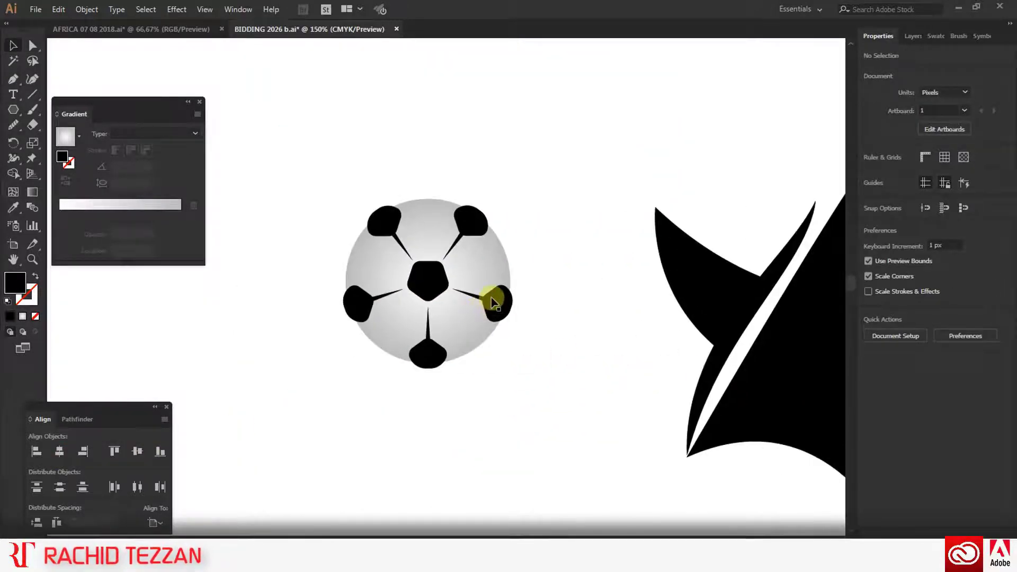
# Remove the parts of the five black shapes that extend beyond the ball's edge with the Shape Builder tool
pyautogui.click(436, 225)
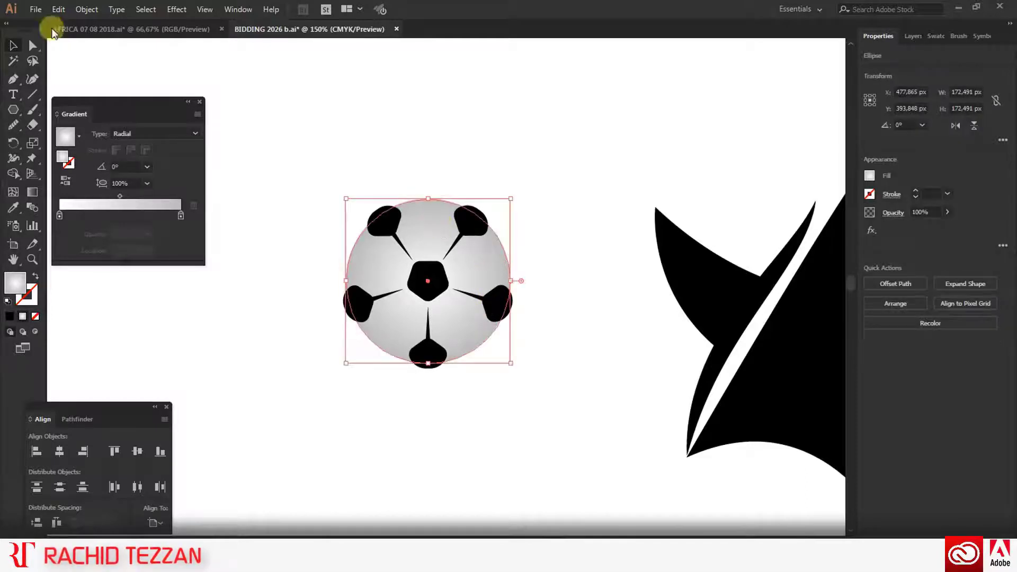
pyautogui.moveTo(324, 194); pyautogui.dragTo(507, 393)
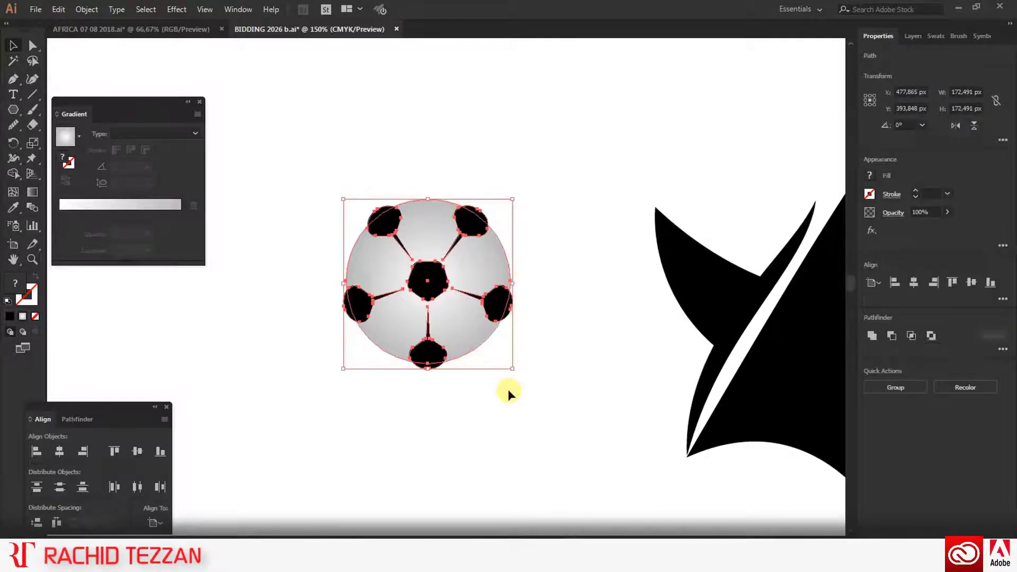
pyautogui.click(13, 173)
pyautogui.click(366, 223)
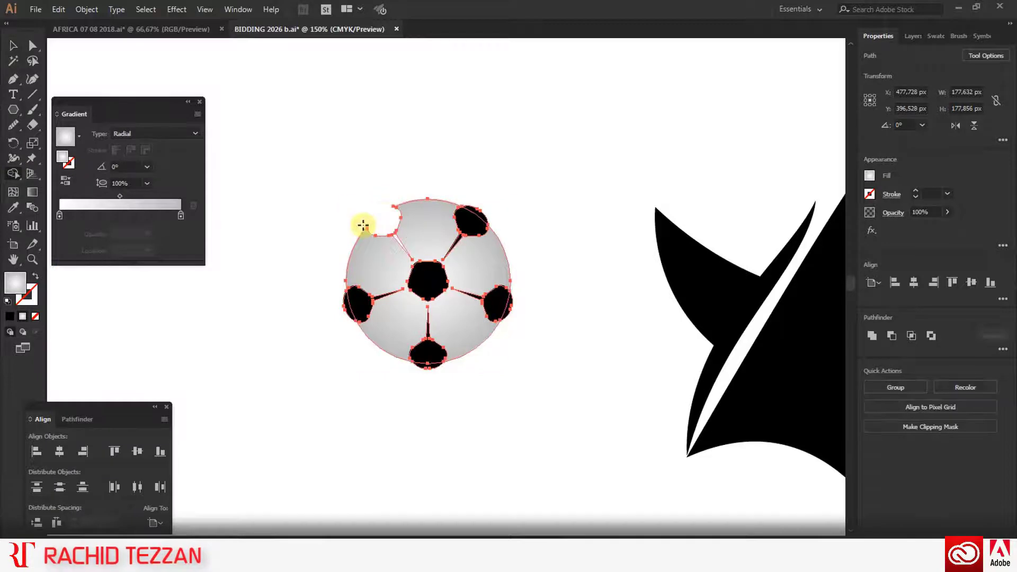
pyautogui.hotkey('ctrl', 'z')
pyautogui.moveTo(369, 205); pyautogui.dragTo(377, 212)
pyautogui.moveTo(340, 314); pyautogui.dragTo(348, 313)
pyautogui.moveTo(417, 379); pyautogui.dragTo(428, 370)
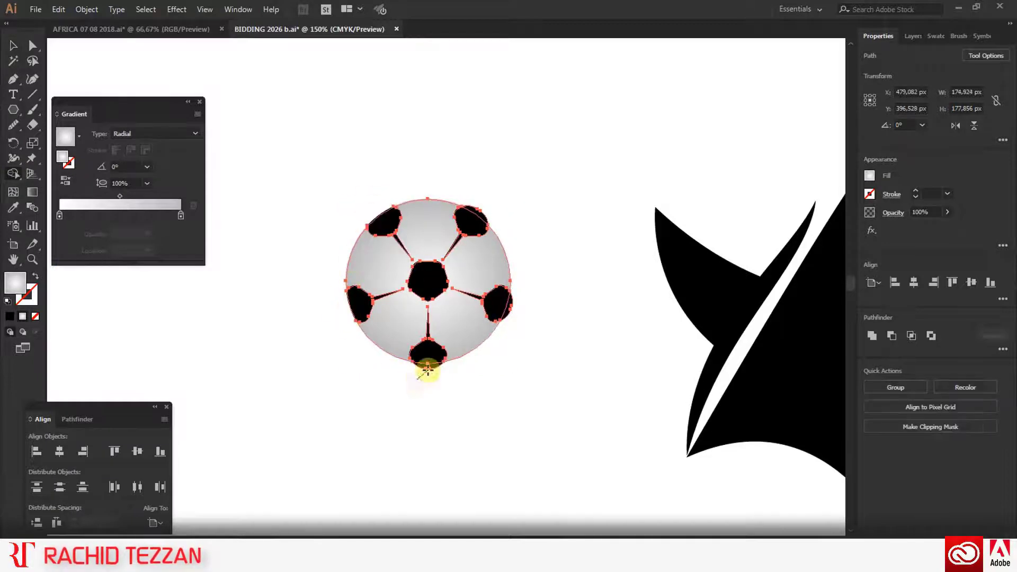
pyautogui.moveTo(517, 328); pyautogui.dragTo(508, 313)
pyautogui.moveTo(493, 208); pyautogui.dragTo(481, 215)
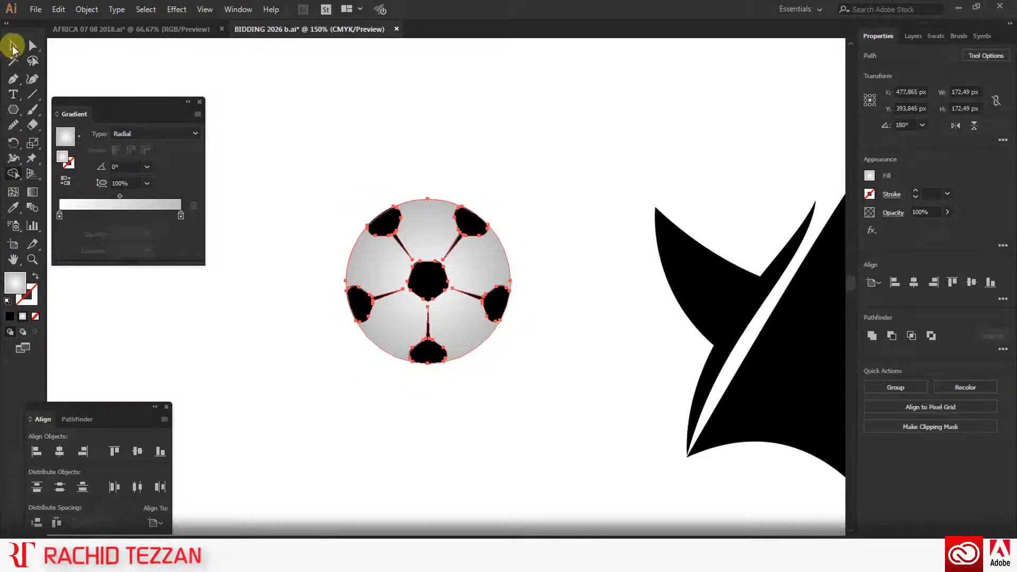
pyautogui.click(13, 46)
pyautogui.click(383, 180)
# Move the complete soccer ball directly beneath the winged figure's lower-left tip and deselect it
pyautogui.scroll(-2, 386, 192)
pyautogui.hscroll(1, 339, 159)
pyautogui.moveTo(306, 142); pyautogui.dragTo(463, 339)
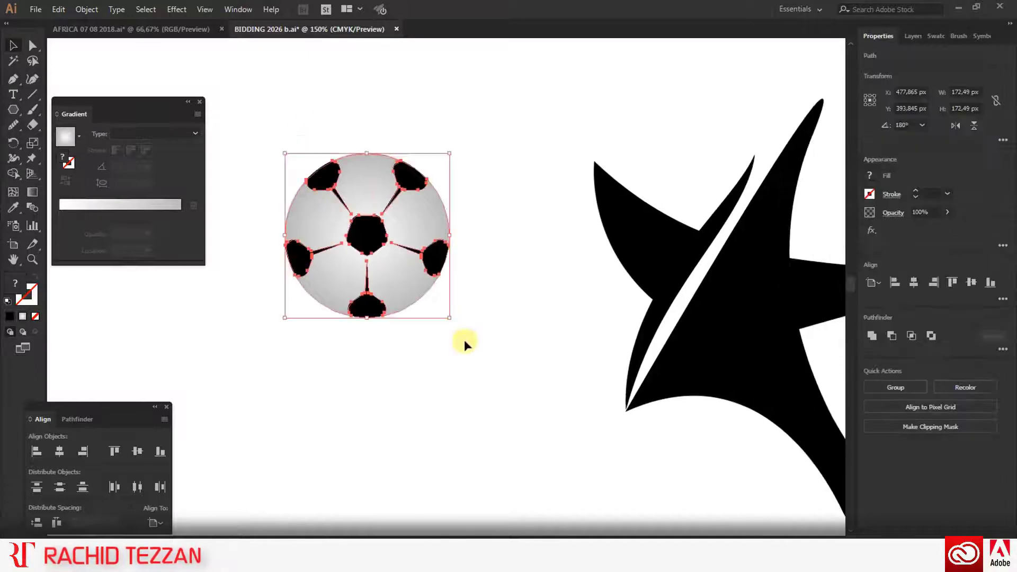
pyautogui.hscroll(2, 491, 262)
pyautogui.moveTo(287, 227); pyautogui.dragTo(567, 477)
pyautogui.scroll(-2, 567, 477)
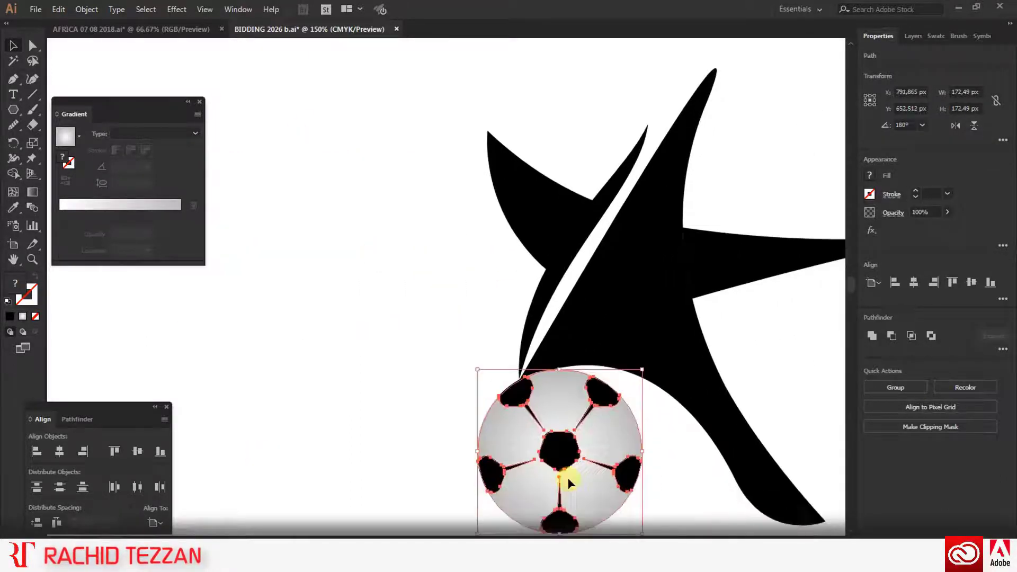
pyautogui.scroll(-1, 567, 478)
pyautogui.click(644, 453)
pyautogui.click(33, 46)
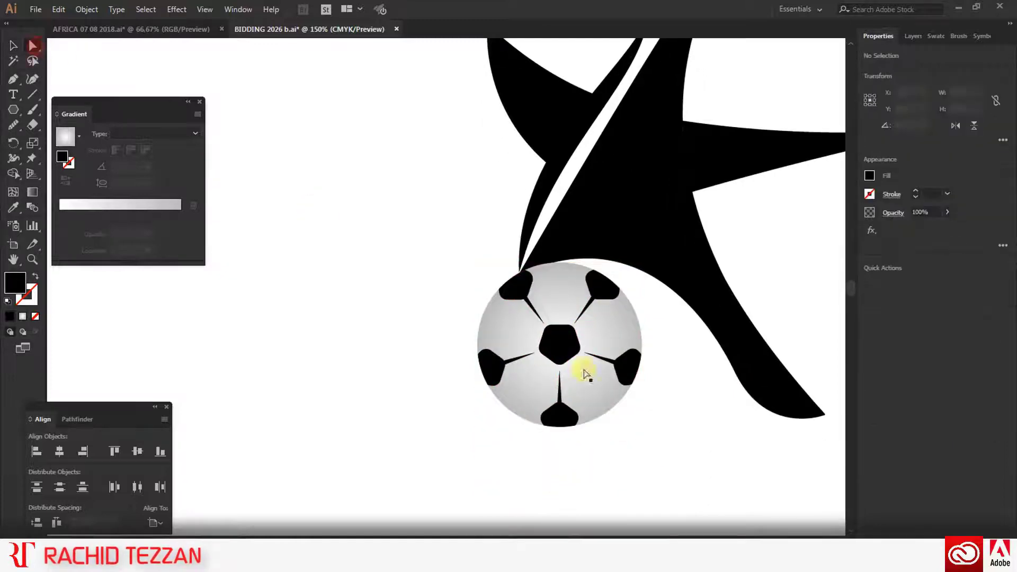
# Smooth the inner curve of the figure's lower-right leg by adjusting its anchor points and handles, and deselect it
pyautogui.moveTo(714, 402); pyautogui.dragTo(768, 361)
pyautogui.moveTo(766, 436); pyautogui.dragTo(778, 435)
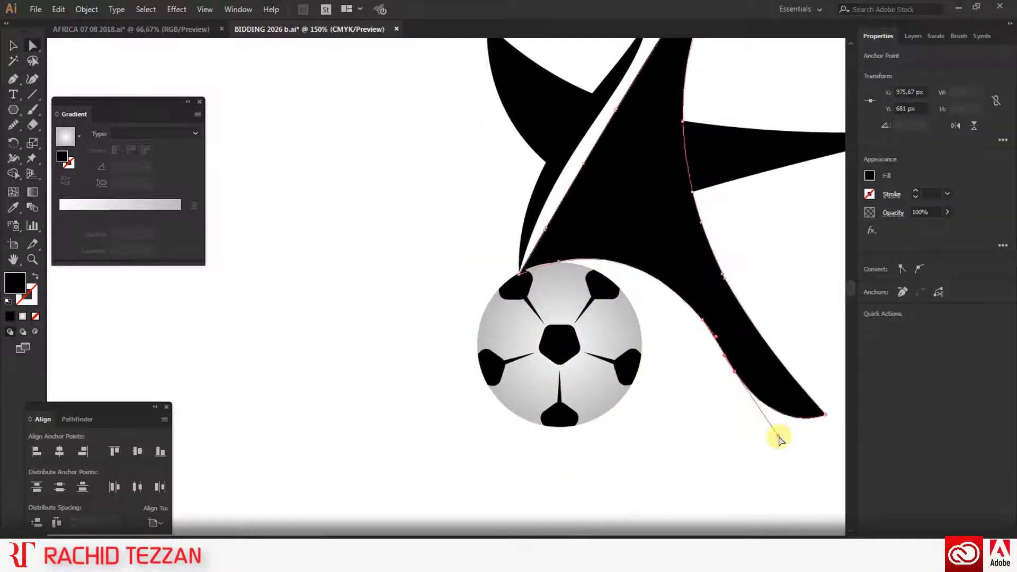
pyautogui.click(747, 443)
pyautogui.hscroll(1, 748, 443)
pyautogui.moveTo(656, 372); pyautogui.dragTo(682, 339)
pyautogui.click(683, 417)
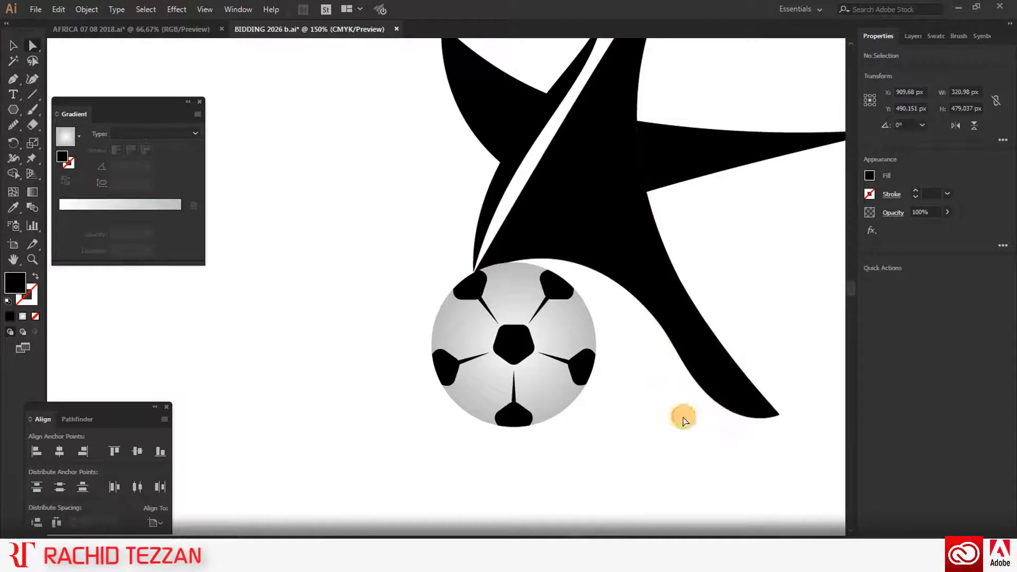
pyautogui.hscroll(1, 677, 415)
pyautogui.hotkey('ctrl', '-')
pyautogui.scroll(-3, 642, 295)
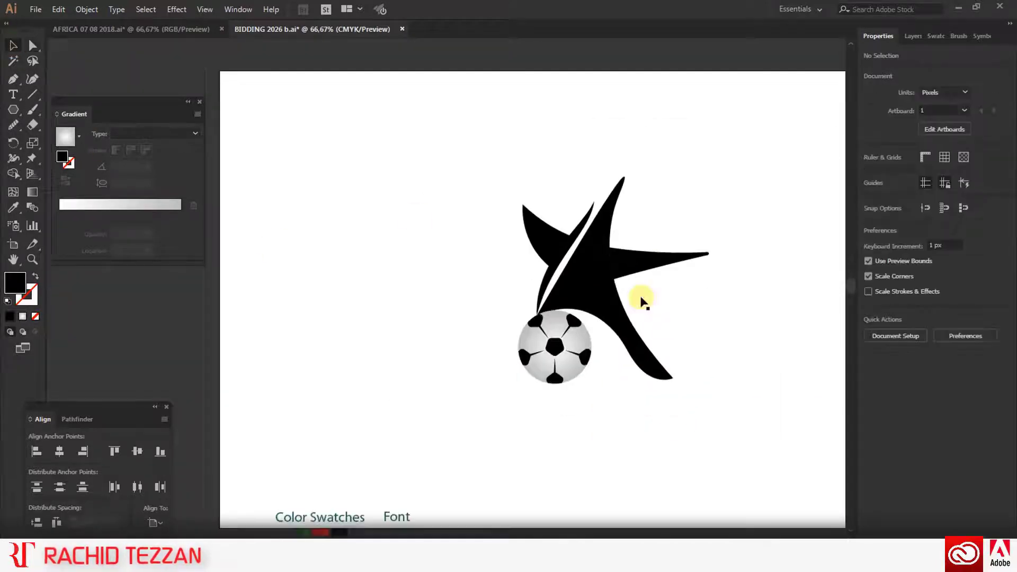
# Fill the figure's main body and its right arm with the red gradient sampled from the colour swatches, then deselect
pyautogui.click(599, 250)
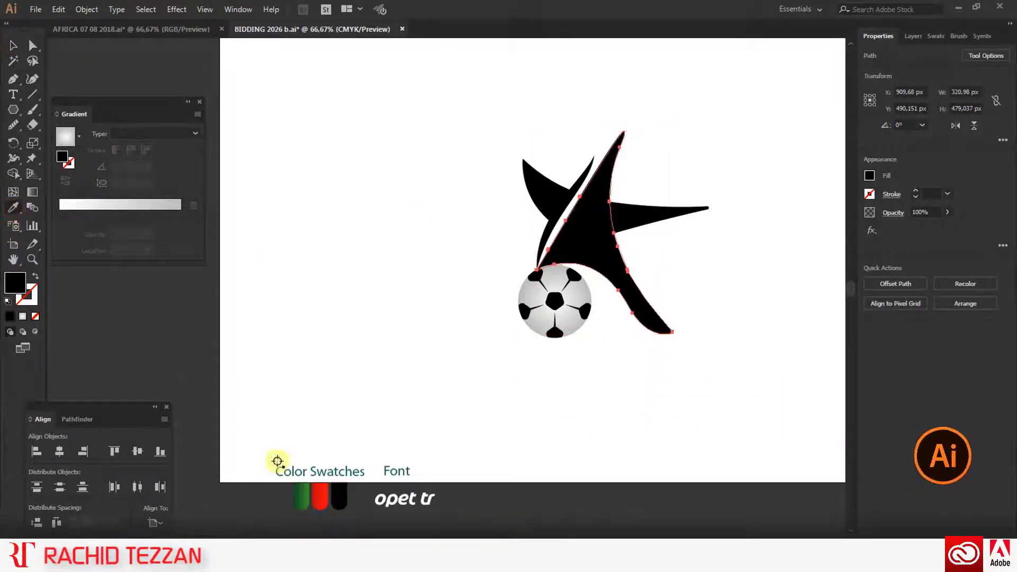
pyautogui.click(319, 496)
pyautogui.keyDown('ctrl'); pyautogui.click(658, 220); pyautogui.keyUp('ctrl')
pyautogui.click(325, 498)
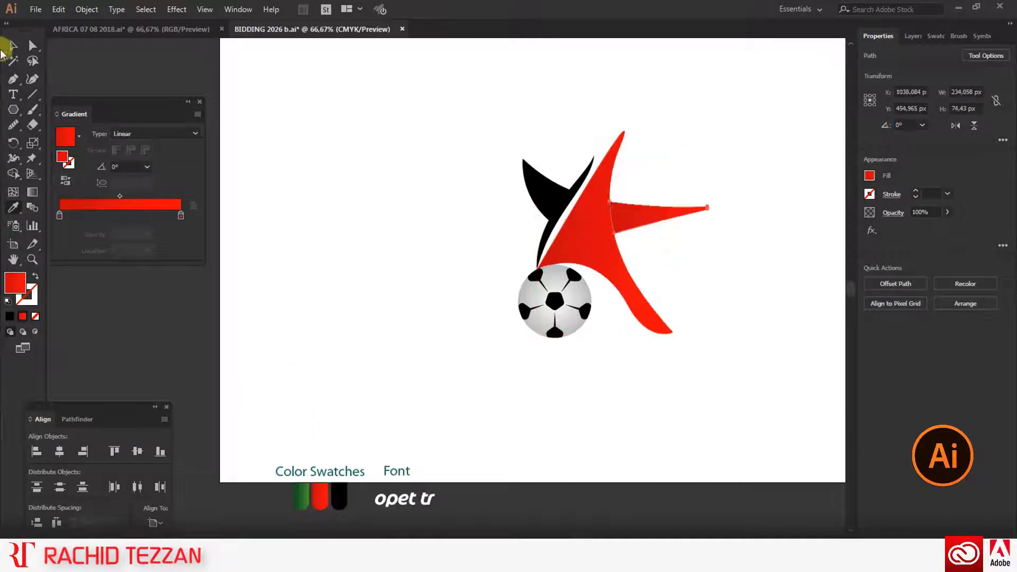
pyautogui.click(13, 45)
pyautogui.click(734, 146)
# Shift the right arm about 10.5 px towards the body and redraw its linear gradient at 2.8° from the body to the tip
pyautogui.click(632, 222)
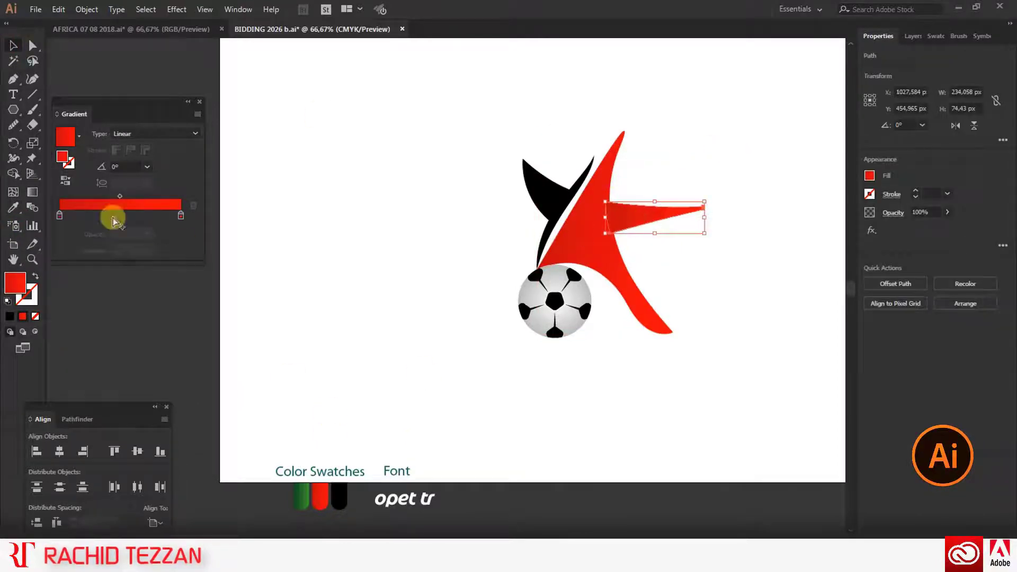
pyautogui.click(33, 192)
pyautogui.scroll(2, 678, 199)
pyautogui.moveTo(490, 230); pyautogui.dragTo(732, 219)
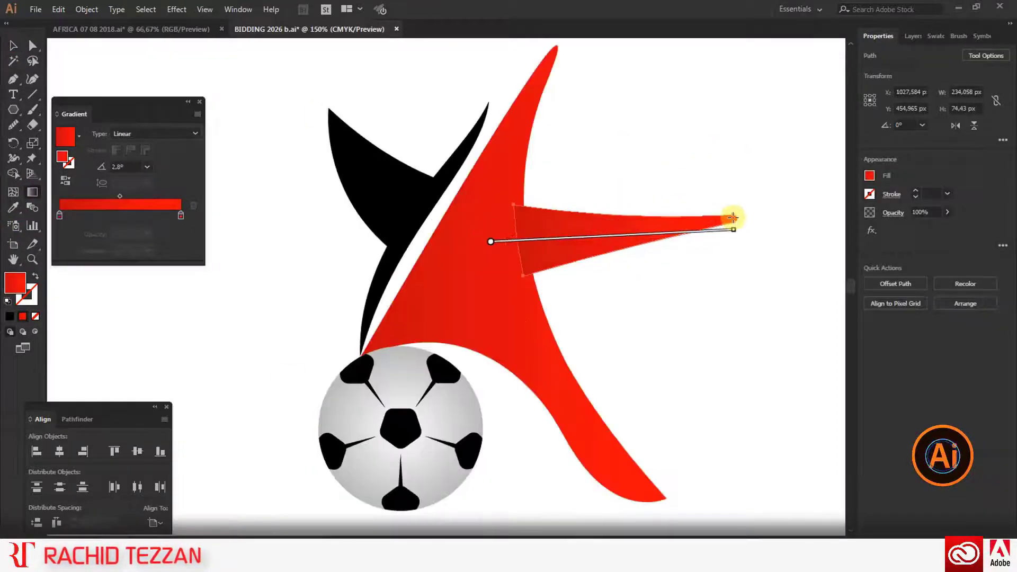
# Send the right arm backward so it sits behind the main red body, and deselect it
pyautogui.click(13, 45)
pyautogui.rightClick(547, 221)
pyautogui.moveTo(655, 425)
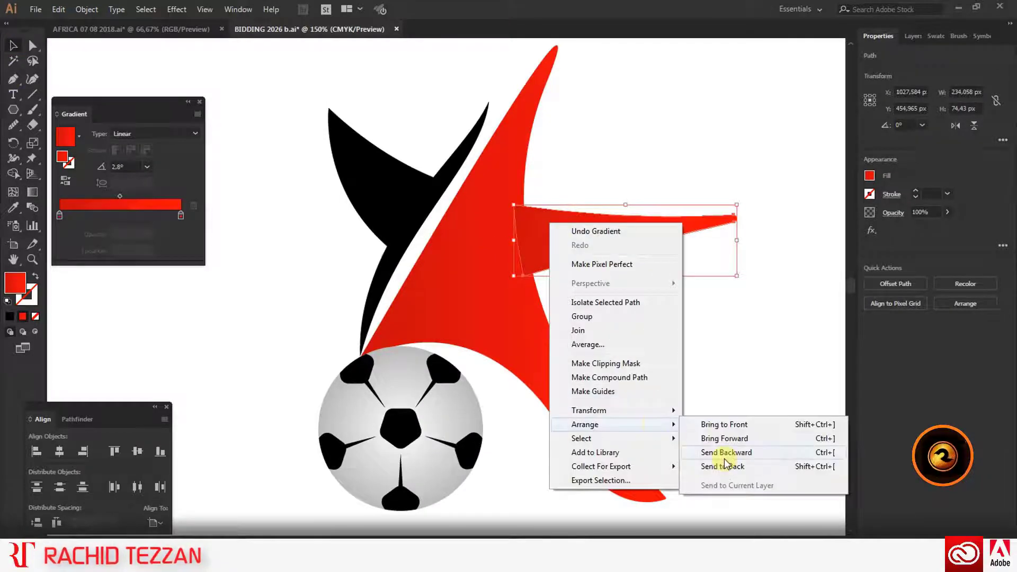
pyautogui.click(712, 450)
pyautogui.click(592, 278)
# Change the main red body's gradient to radial and reverse its colours
pyautogui.click(460, 254)
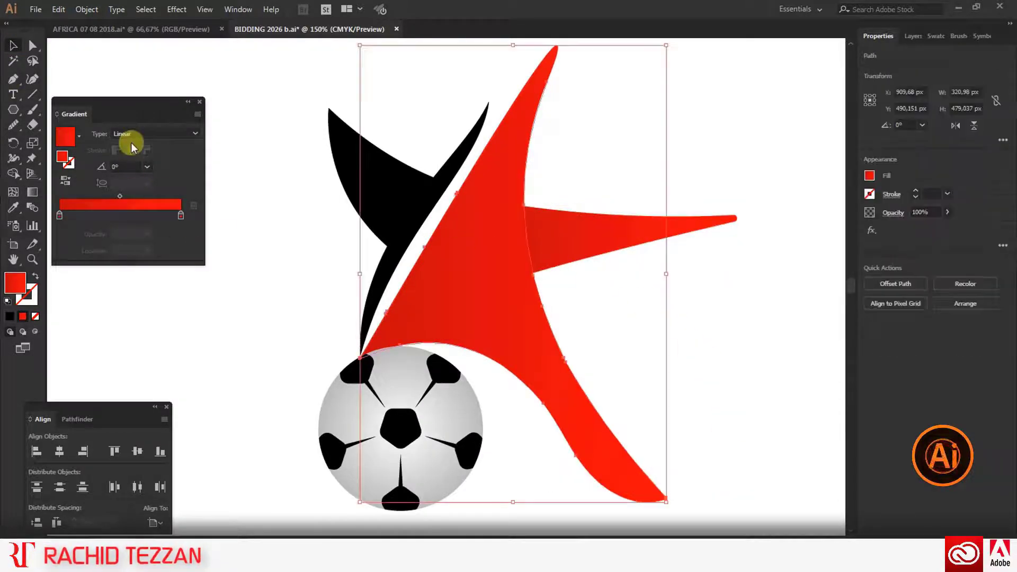
pyautogui.click(130, 134)
pyautogui.click(132, 151)
pyautogui.click(67, 181)
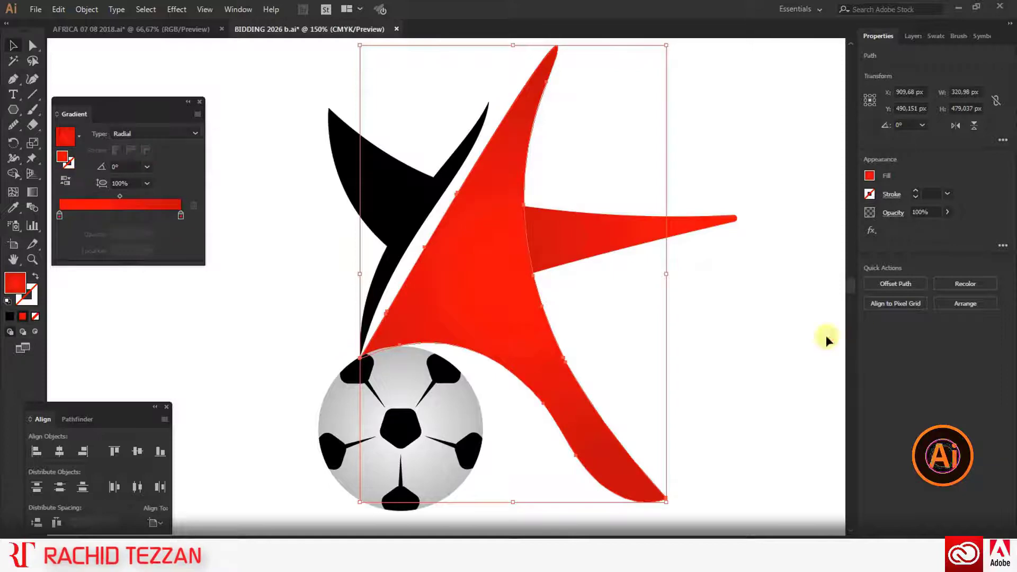
pyautogui.click(717, 318)
# Fill the upper-left wing and the slim curved blade with the green gradient sampled from the colour swatches
pyautogui.click(384, 180)
pyautogui.scroll(-3, 566, 268)
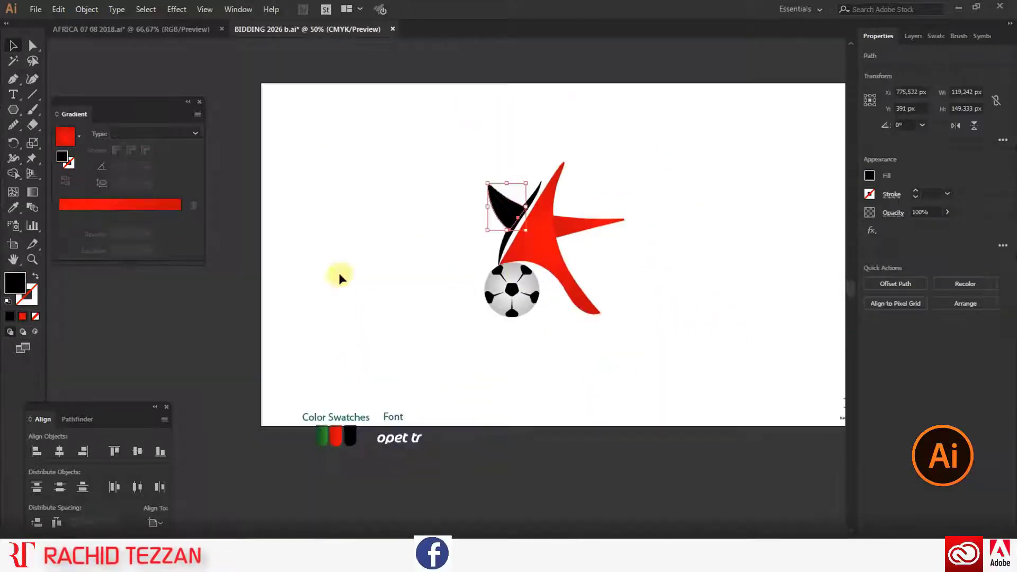
pyautogui.click(13, 207)
pyautogui.click(309, 437)
pyautogui.keyDown('ctrl'); pyautogui.click(538, 194); pyautogui.keyUp('ctrl')
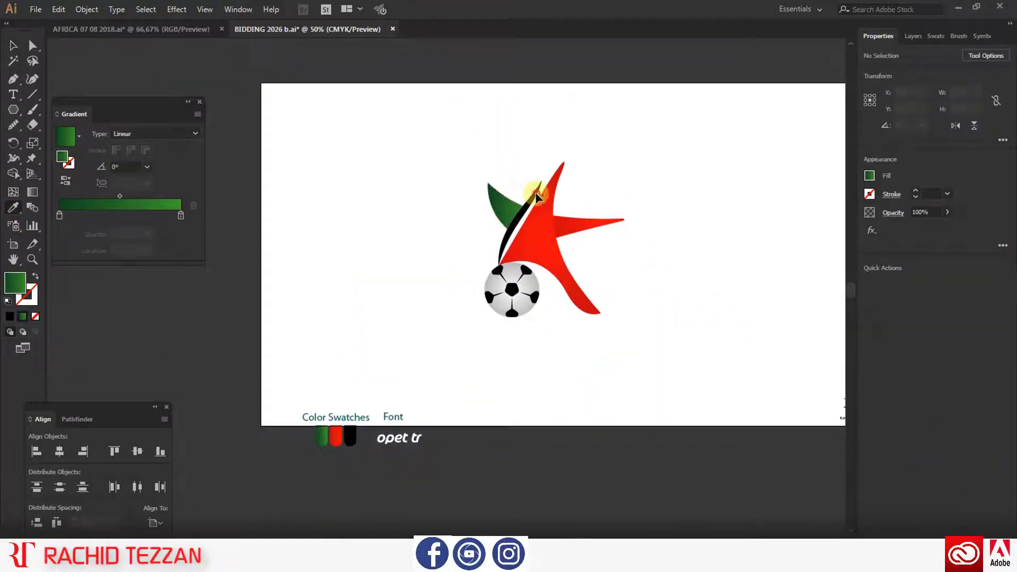
pyautogui.keyDown('ctrl'); pyautogui.click(534, 195); pyautogui.keyUp('ctrl')
pyautogui.click(499, 215)
pyautogui.scroll(4, 516, 196)
pyautogui.click(14, 46)
pyautogui.click(371, 180)
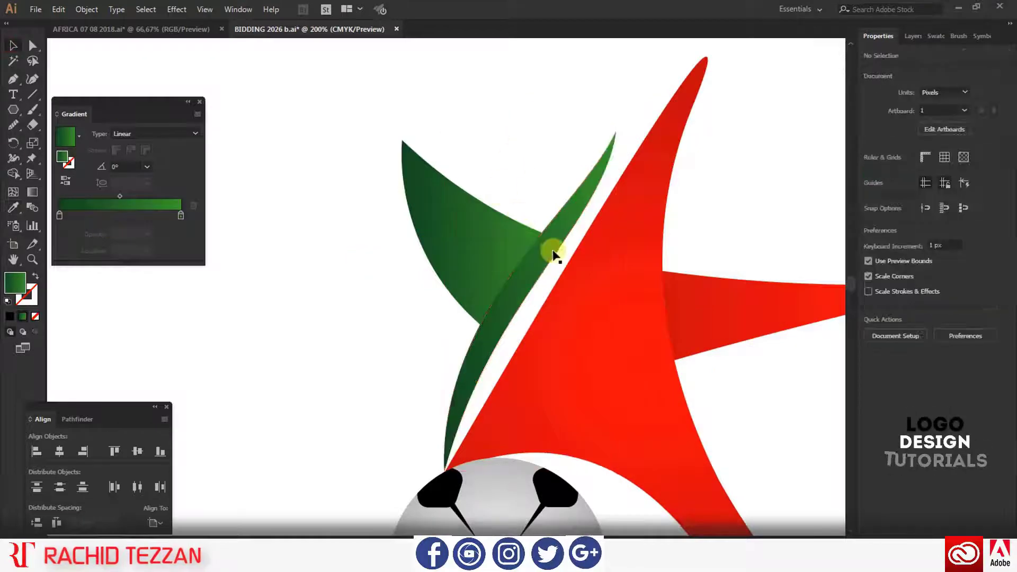
# Change the slim green blade's gradient to radial and reverse its colours
pyautogui.click(550, 252)
pyautogui.click(144, 134)
pyautogui.click(139, 161)
pyautogui.click(65, 180)
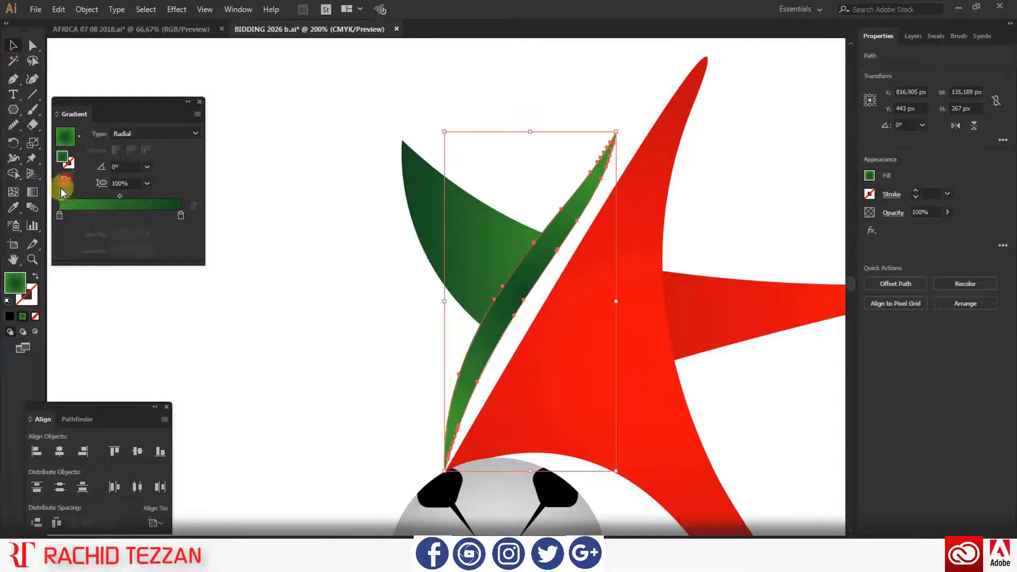
# Redraw the green wing's linear gradient at 129.1°, from the blade up to the wing's tip, and deselect it
pyautogui.click(456, 245)
pyautogui.click(32, 192)
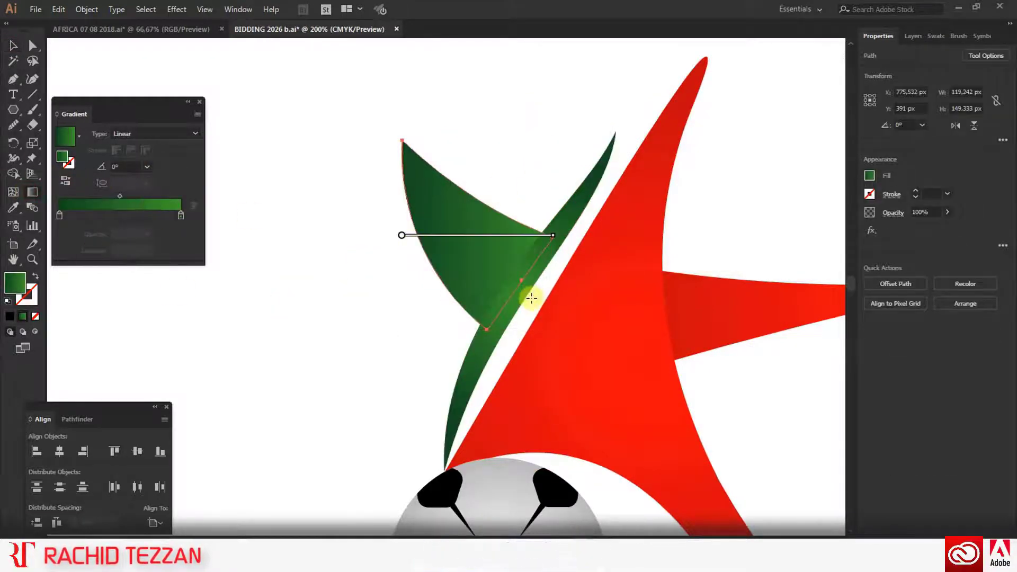
pyautogui.moveTo(532, 303); pyautogui.dragTo(402, 144)
pyautogui.click(13, 45)
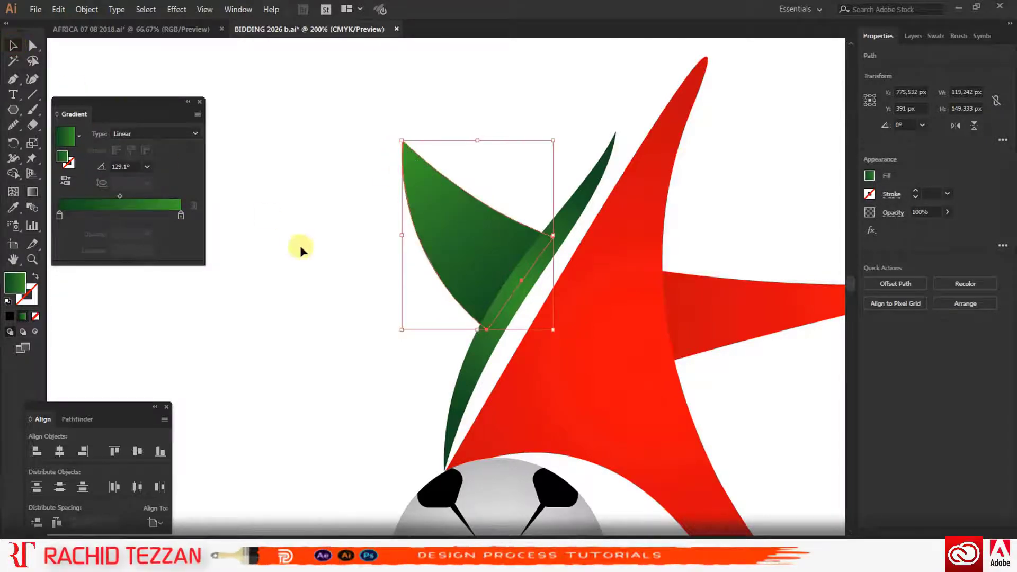
pyautogui.click(305, 249)
# Fill the soccer ball's central pentagon with the radial red gradient sampled from the main body
pyautogui.scroll(-2, 315, 259)
pyautogui.scroll(1, 344, 293)
pyautogui.hscroll(-4, 434, 341)
pyautogui.scroll(-4, 435, 341)
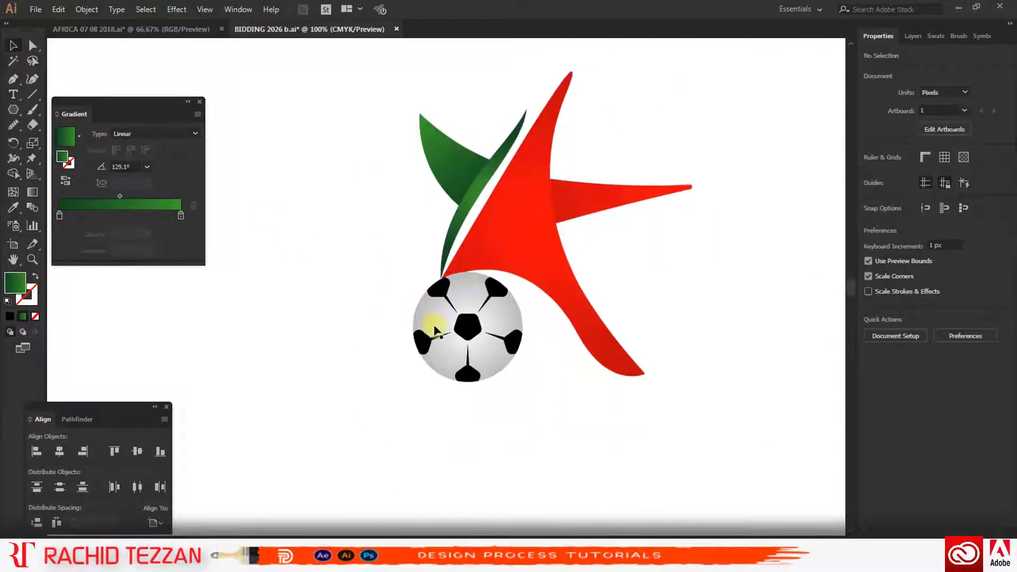
pyautogui.click(437, 289)
pyautogui.click(528, 406)
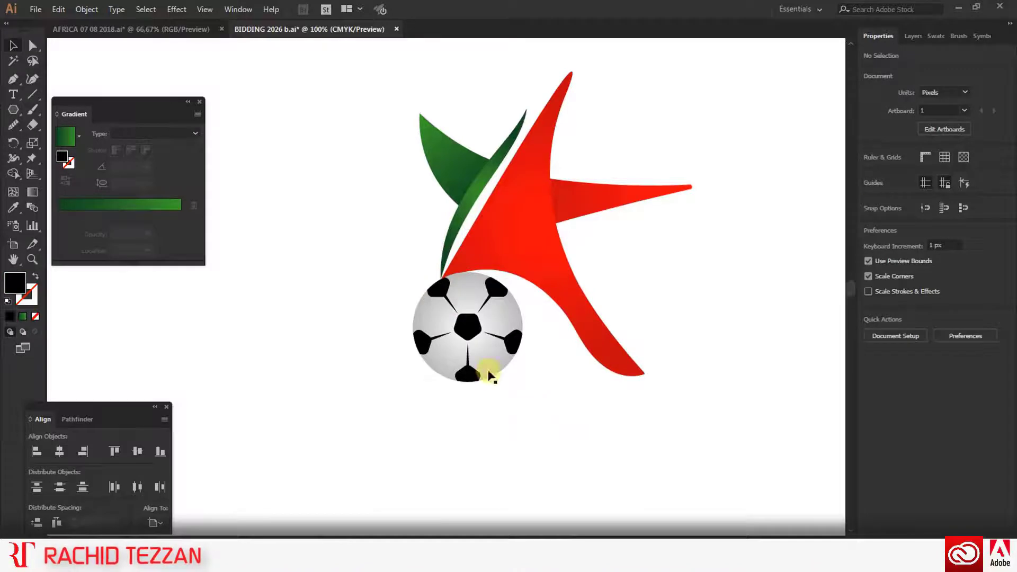
pyautogui.click(468, 324)
pyautogui.click(14, 207)
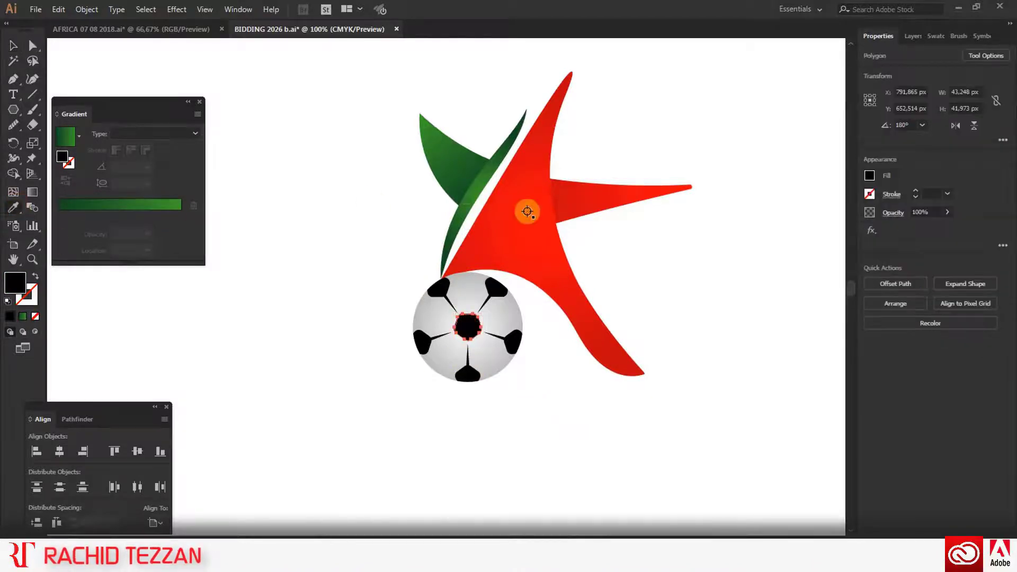
pyautogui.click(527, 212)
pyautogui.click(14, 45)
pyautogui.click(468, 352)
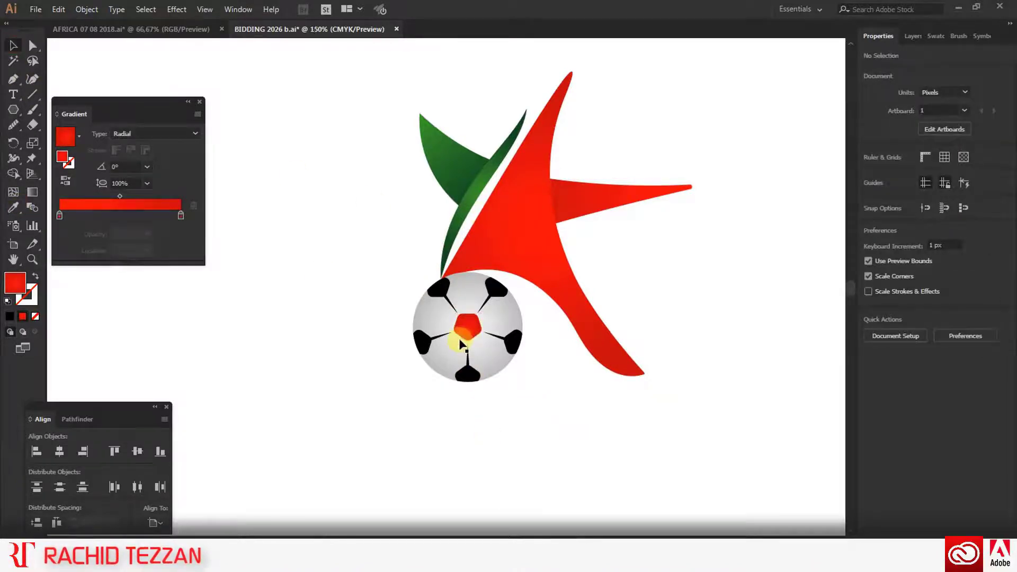
# Group all the shapes that make up the soccer ball
pyautogui.scroll(2, 460, 339)
pyautogui.moveTo(348, 240); pyautogui.dragTo(583, 431)
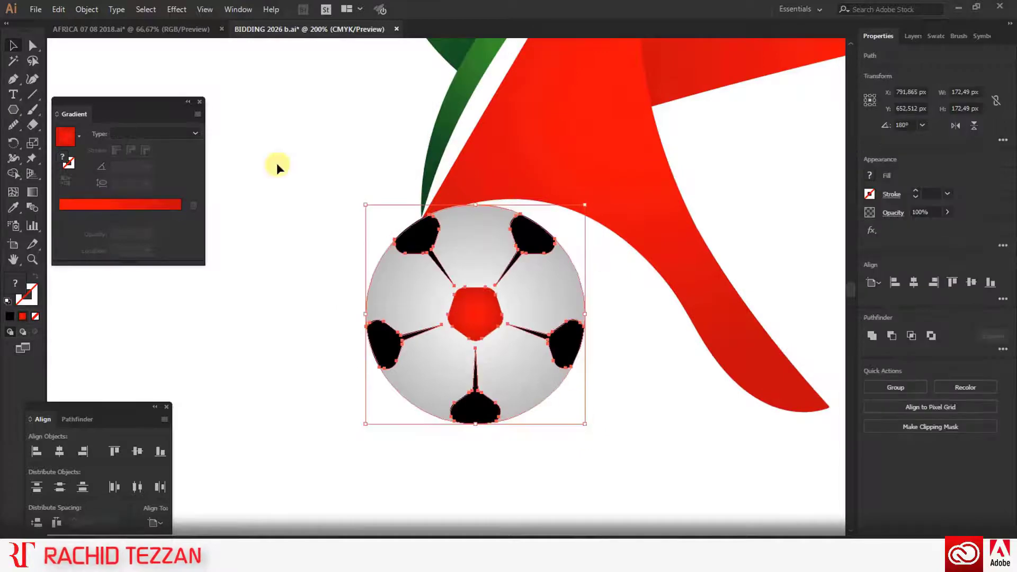
pyautogui.click(13, 143)
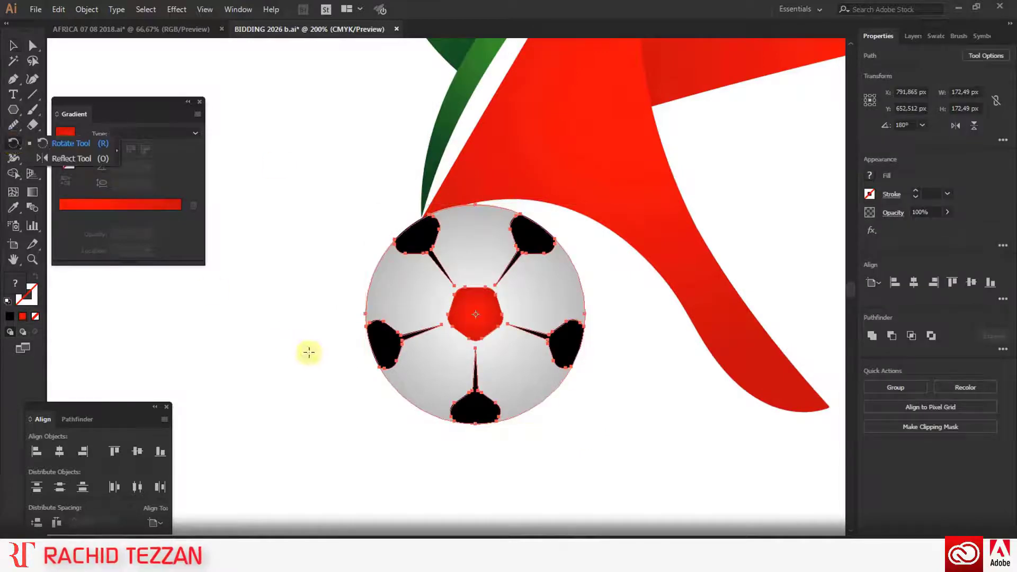
pyautogui.click(14, 46)
pyautogui.moveTo(362, 240); pyautogui.dragTo(593, 436)
pyautogui.click(897, 387)
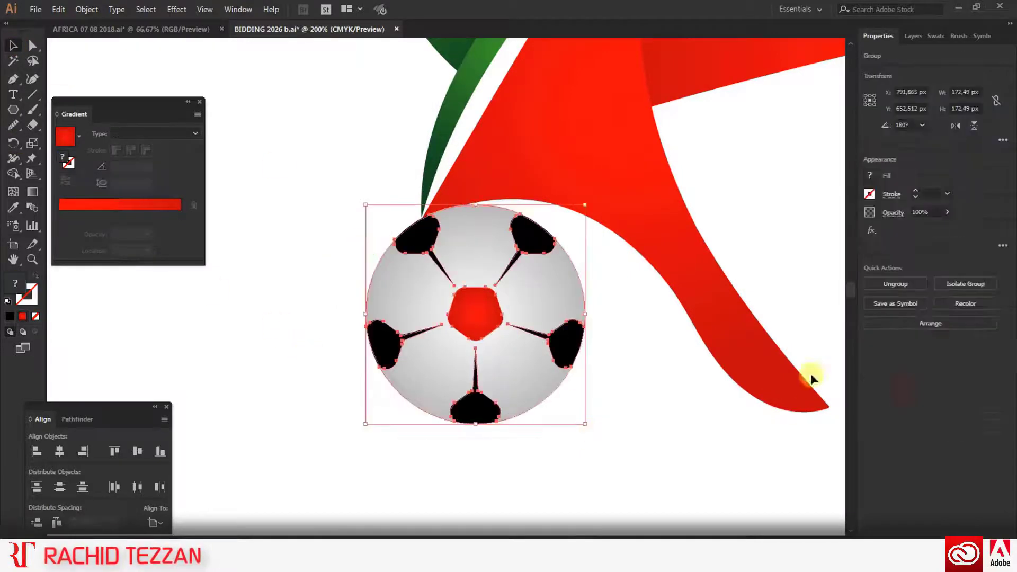
# Rotate the grouped soccer ball by 180° with the Rotate tool
pyautogui.doubleClick(15, 143)
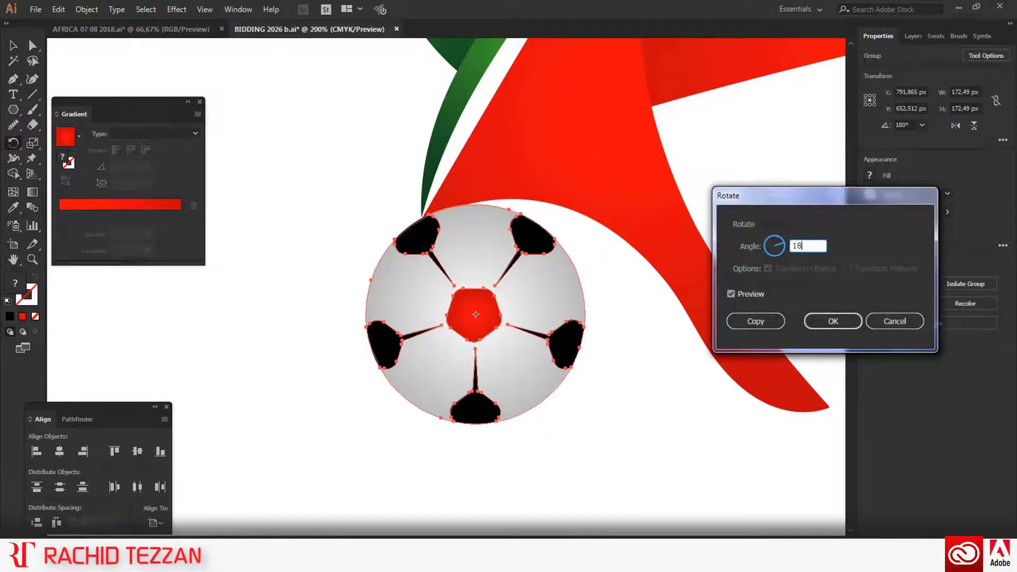
pyautogui.click(727, 289)
pyautogui.click(828, 319)
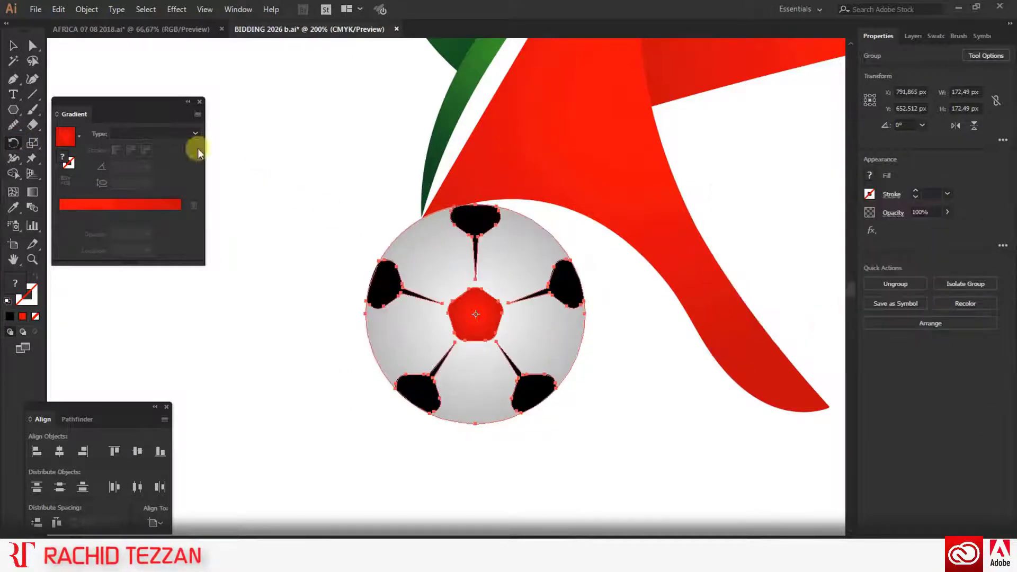
# Scale the soccer ball down slightly and position it directly beneath the figure's lower-left tip, then deselect it
pyautogui.click(13, 47)
pyautogui.moveTo(475, 306)
pyautogui.mouseDown()
pyautogui.moveTo(484, 320)
pyautogui.moveTo(478, 308)
pyautogui.mouseUp()
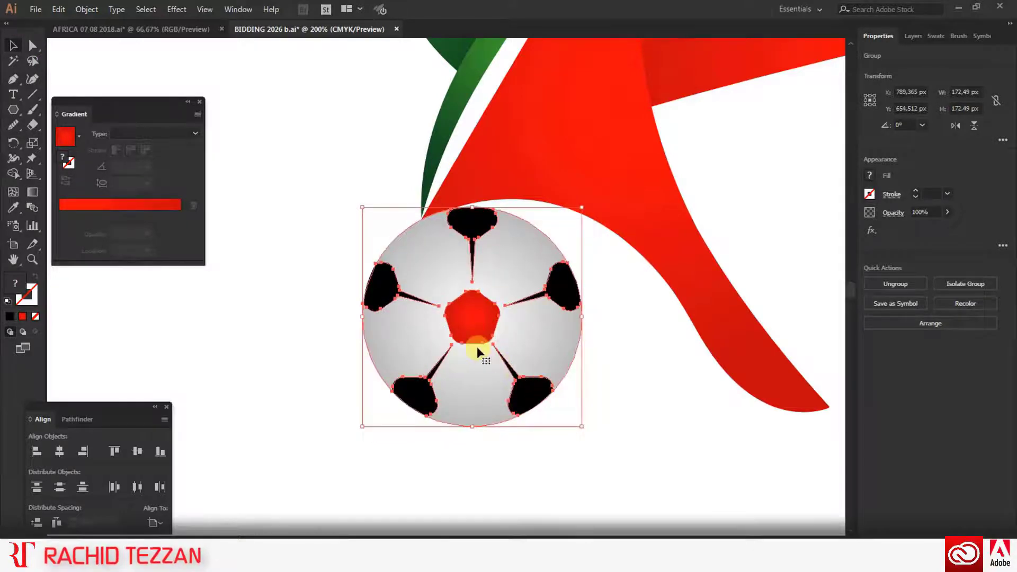
pyautogui.moveTo(363, 427); pyautogui.dragTo(378, 411)
pyautogui.moveTo(480, 320)
pyautogui.mouseDown()
pyautogui.moveTo(467, 299)
pyautogui.moveTo(476, 316)
pyautogui.mouseUp()
pyautogui.click(514, 443)
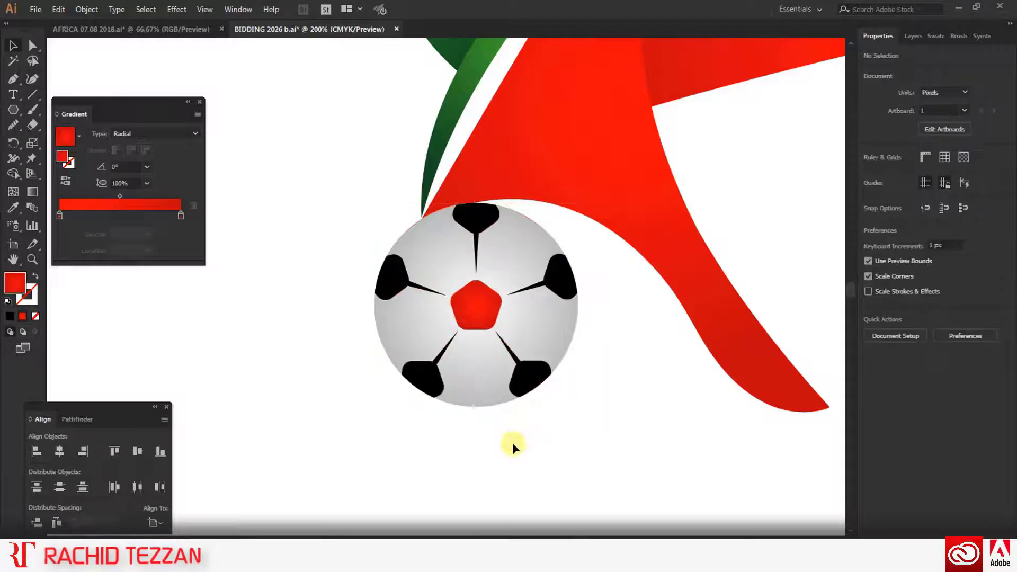
pyautogui.scroll(-1, 511, 442)
pyautogui.scroll(2, 498, 402)
pyautogui.click(492, 385)
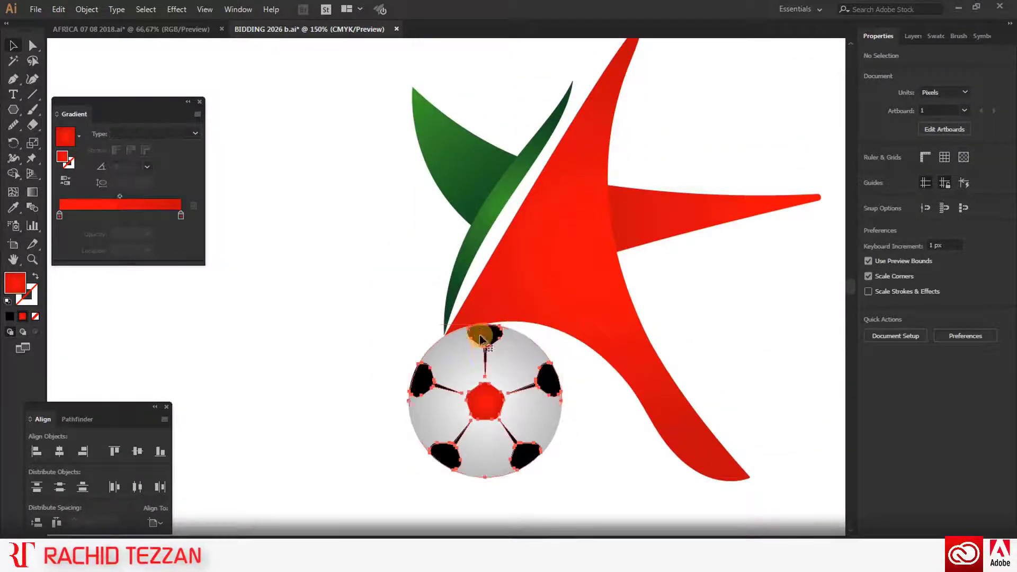
pyautogui.click(570, 460)
# Place the "morocco 2" pattern image on the artboard, position it to the left of the figure, and deselect it
pyautogui.scroll(-1, 570, 459)
pyautogui.scroll(-1, 569, 460)
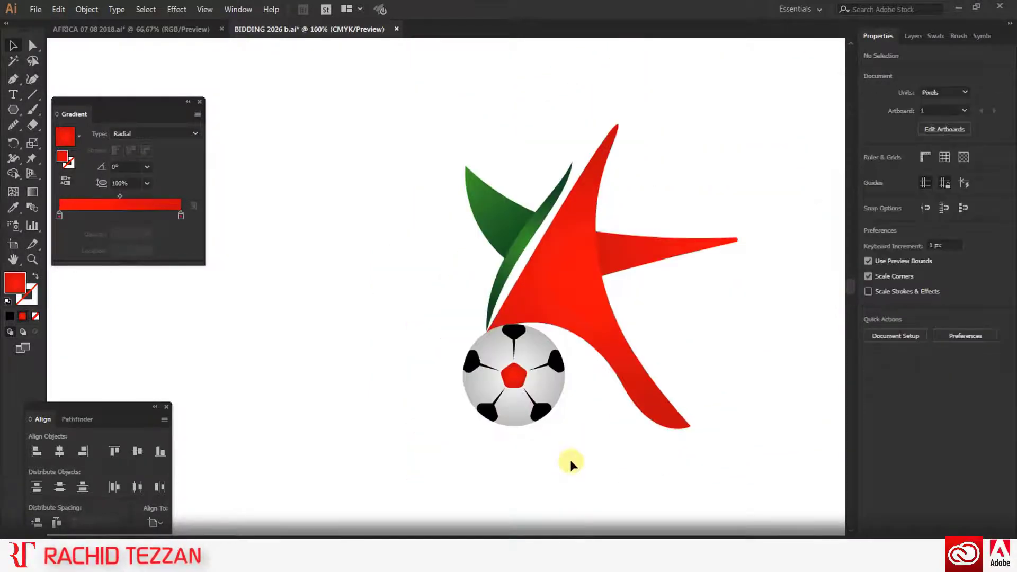
pyautogui.scroll(-1, 569, 459)
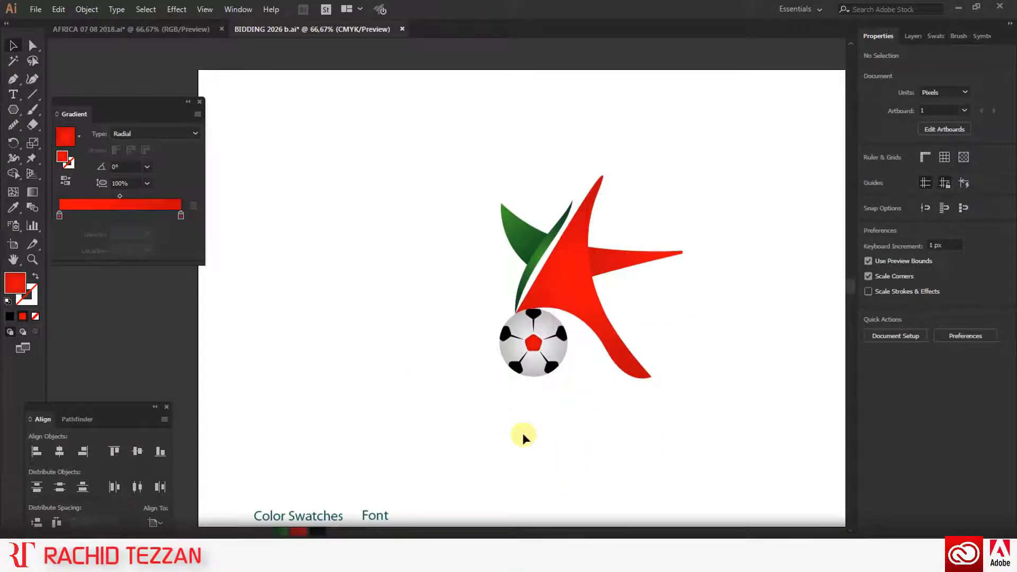
pyautogui.scroll(-1, 524, 424)
pyautogui.hscroll(1, 587, 344)
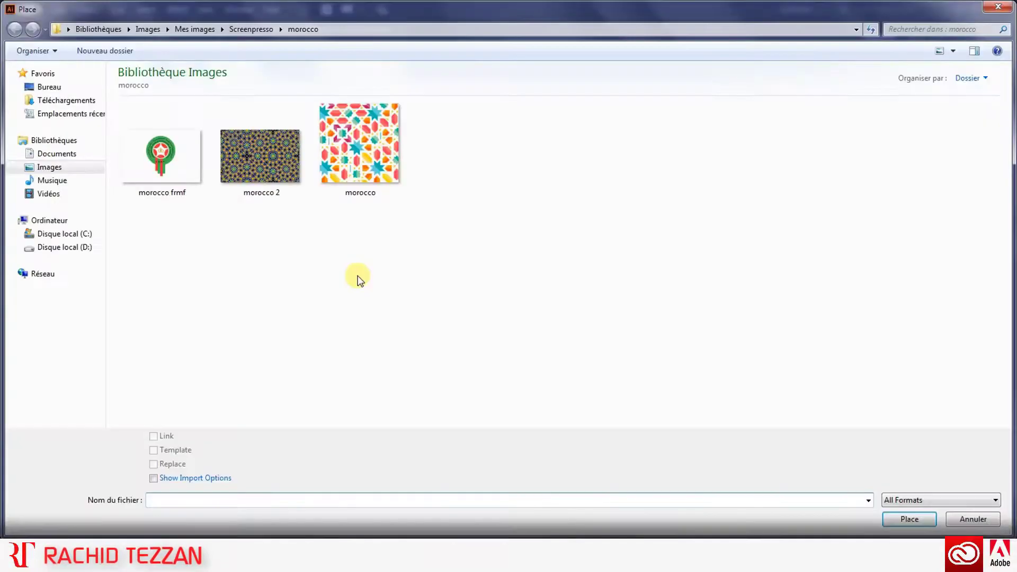
pyautogui.click(249, 168)
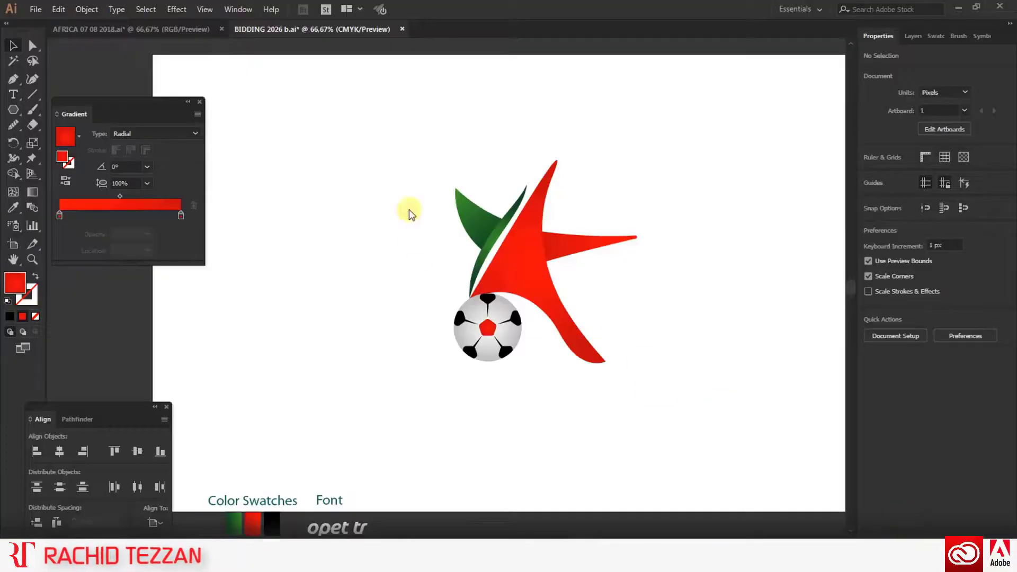
pyautogui.moveTo(277, 110)
pyautogui.mouseDown()
pyautogui.moveTo(585, 348)
pyautogui.moveTo(428, 241)
pyautogui.mouseUp()
pyautogui.click(24, 48)
pyautogui.click(403, 312)
pyautogui.hscroll(-2, 459, 251)
pyautogui.moveTo(513, 190); pyautogui.dragTo(502, 250)
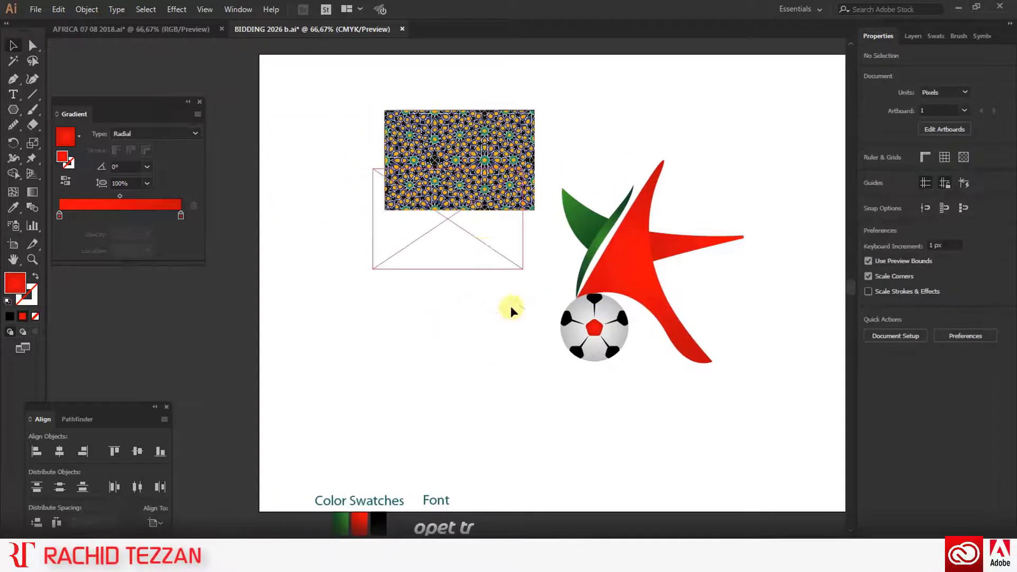
pyautogui.click(545, 154)
# Place the black interlaced star image below the pattern image, about 112 px wide
pyautogui.scroll(2, 687, 280)
pyautogui.click(26, 11)
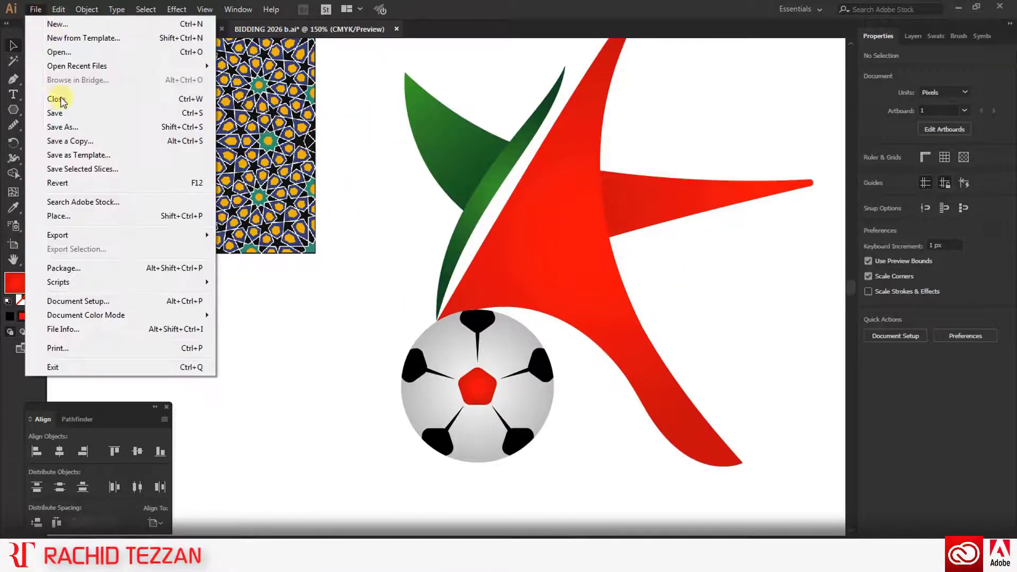
pyautogui.click(69, 251)
pyautogui.click(585, 295)
pyautogui.click(33, 10)
pyautogui.click(59, 216)
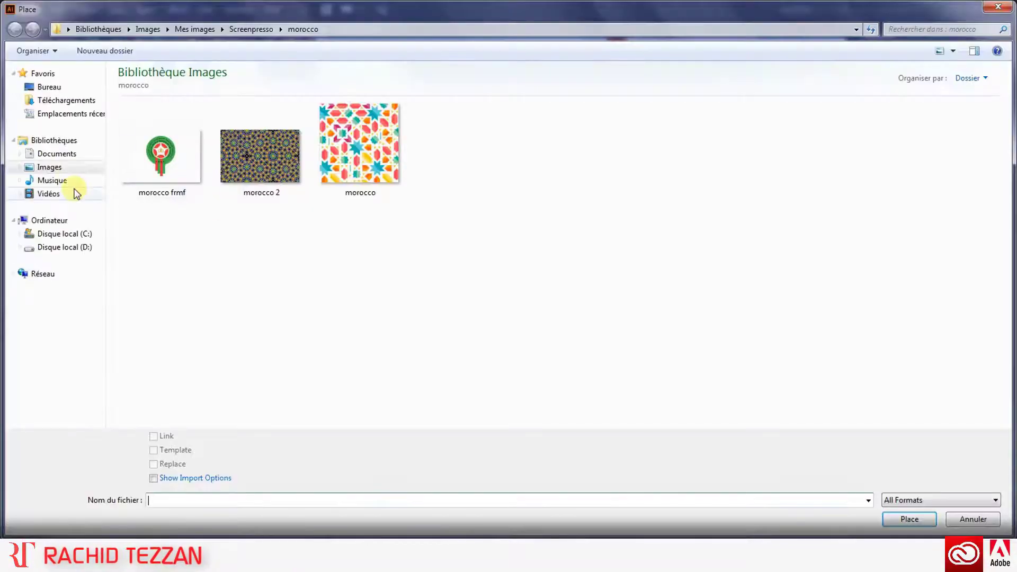
pyautogui.click(46, 166)
pyautogui.doubleClick(927, 172)
pyautogui.scroll(-1, 469, 238)
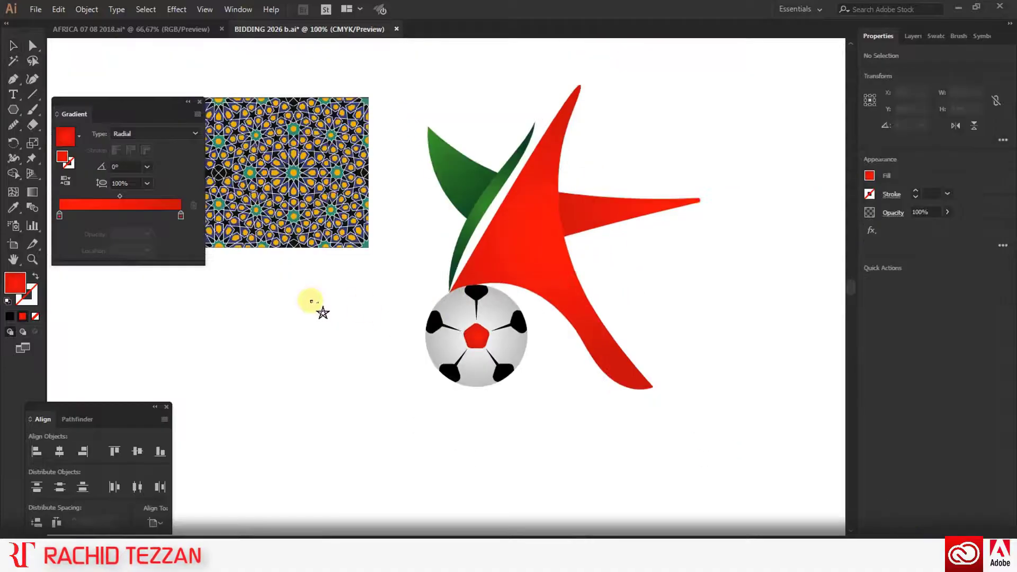
pyautogui.moveTo(297, 297); pyautogui.dragTo(367, 388)
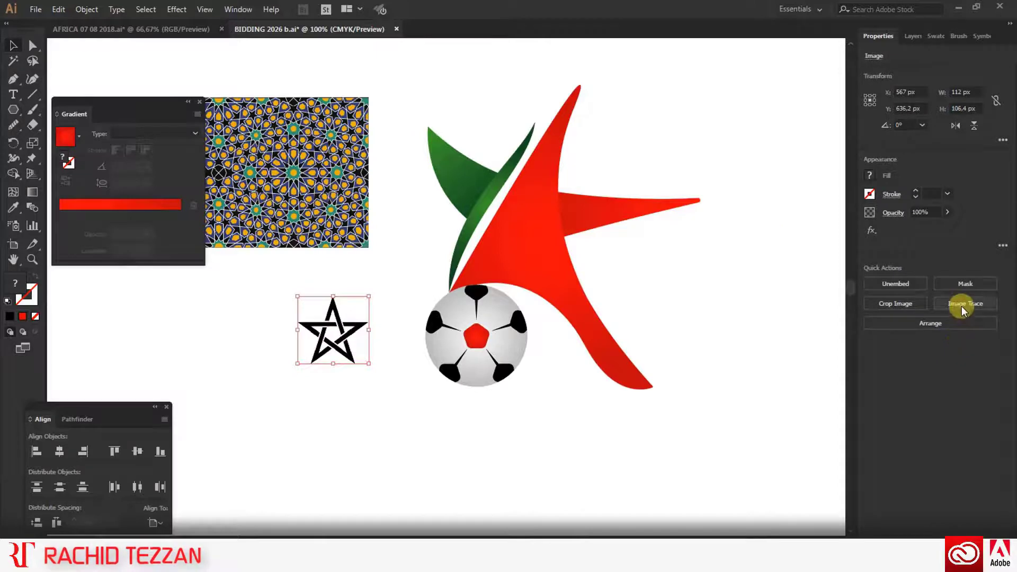
# Image Trace the star with the Default preset, expand the result into vector paths, and deselect it
pyautogui.click(961, 306)
pyautogui.click(826, 336)
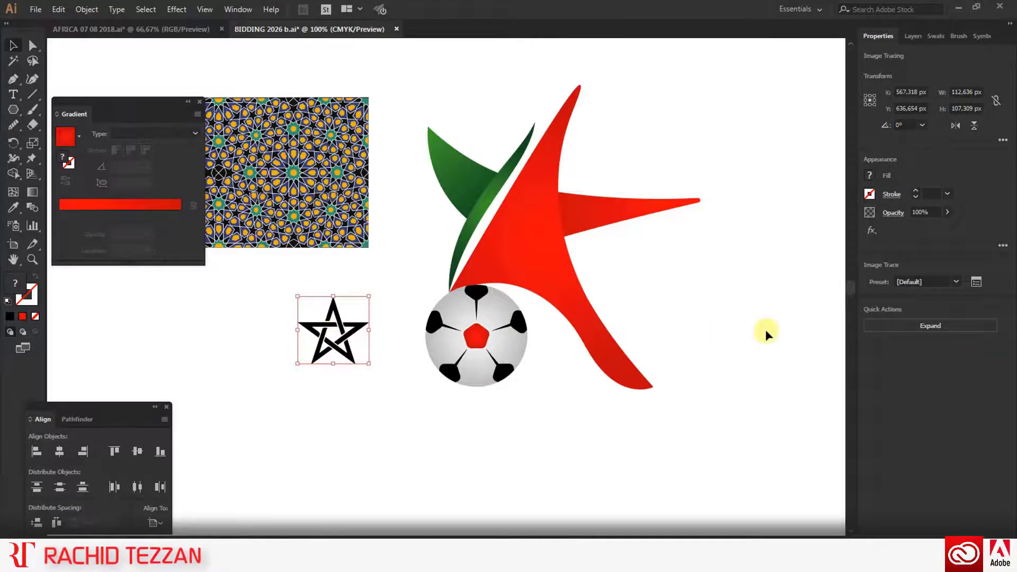
pyautogui.click(906, 322)
pyautogui.click(323, 385)
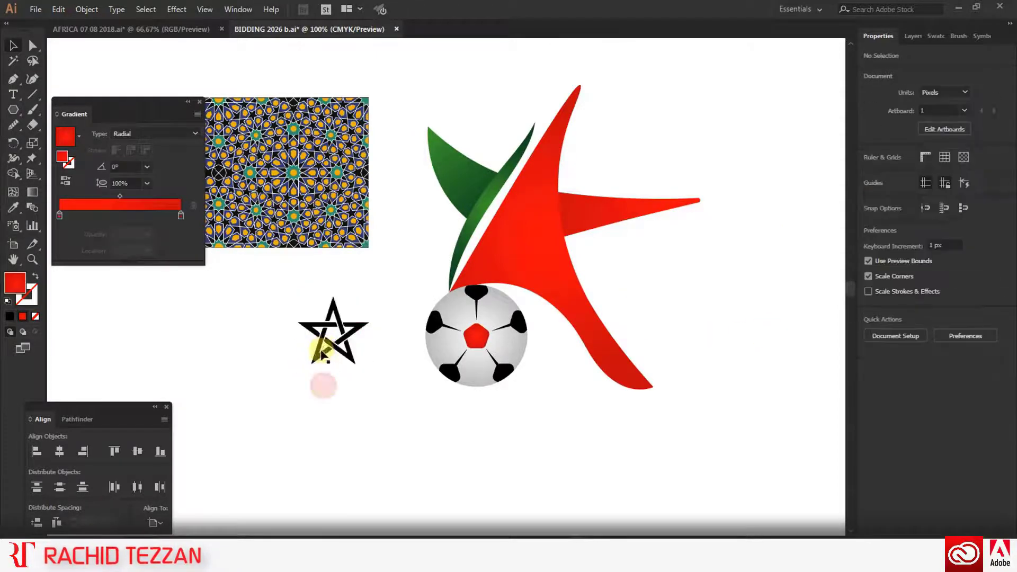
# Move the white background shape off the traced star and delete it
pyautogui.scroll(3, 322, 355)
pyautogui.click(360, 305)
pyautogui.moveTo(360, 305); pyautogui.dragTo(585, 436)
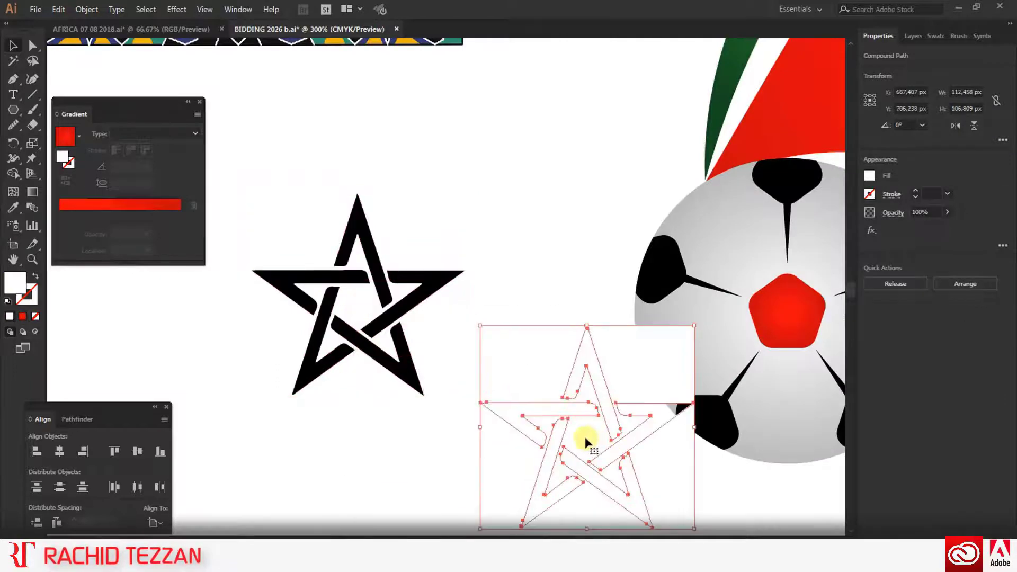
pyautogui.press('Delete')
# Group the star's black pieces and fill them with the green gradient sampled from the figure's curved green band
pyautogui.moveTo(265, 183); pyautogui.dragTo(385, 338)
pyautogui.click(953, 385)
pyautogui.click(12, 208)
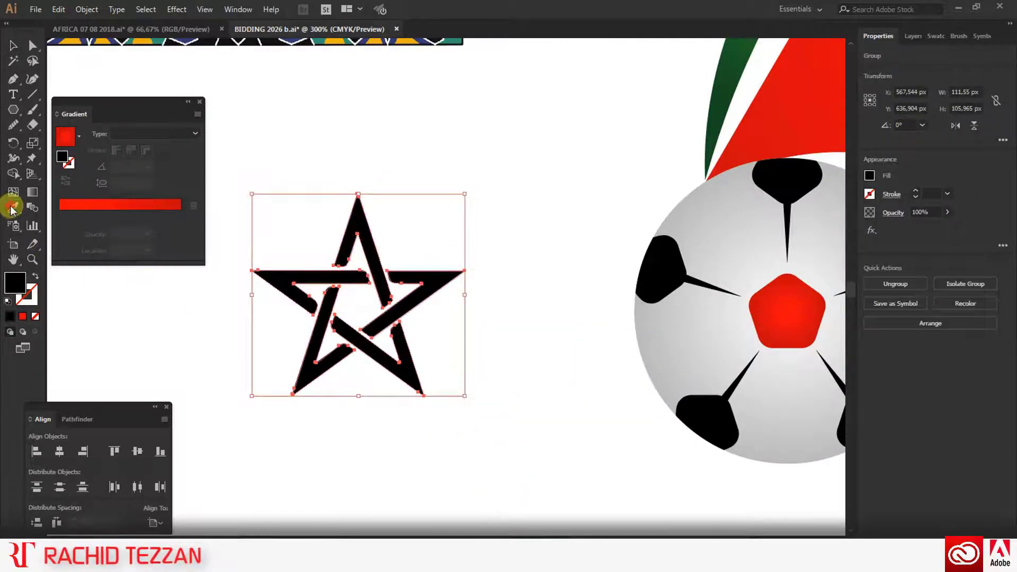
pyautogui.click(12, 208)
pyautogui.click(726, 74)
pyautogui.click(133, 148)
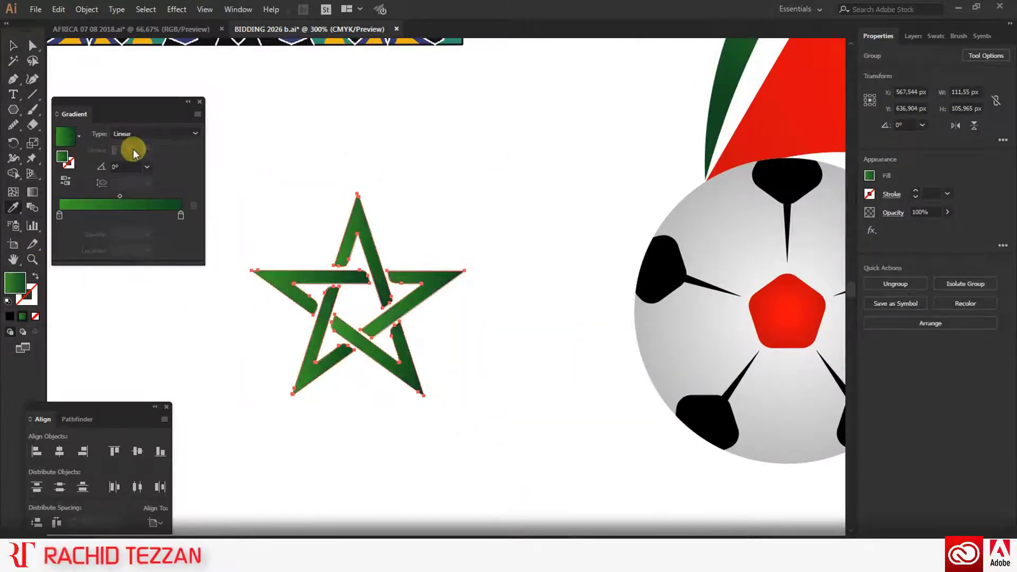
# Scale the green star down to about 29 px wide, center it on the ball's red pentagon, and deselect it
pyautogui.click(13, 45)
pyautogui.moveTo(465, 194); pyautogui.dragTo(808, 312)
pyautogui.hscroll(3, 804, 315)
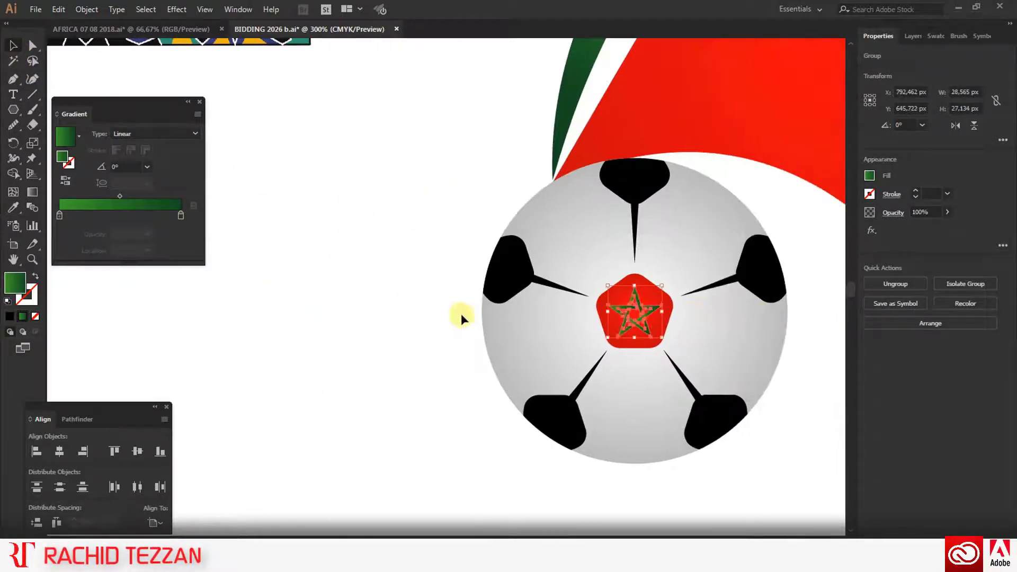
pyautogui.click(457, 315)
pyautogui.scroll(-2, 457, 315)
pyautogui.scroll(3, 466, 329)
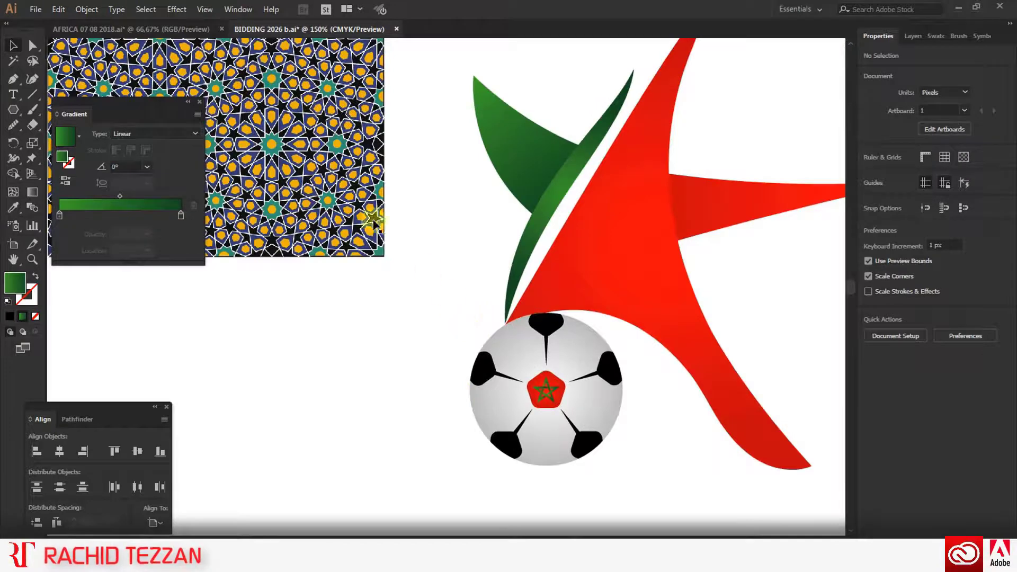
# Place a copy of the figure's green wing shape over the pattern image and bring it to the front
pyautogui.scroll(3, 633, 344)
pyautogui.hscroll(-3, 600, 233)
pyautogui.click(600, 233)
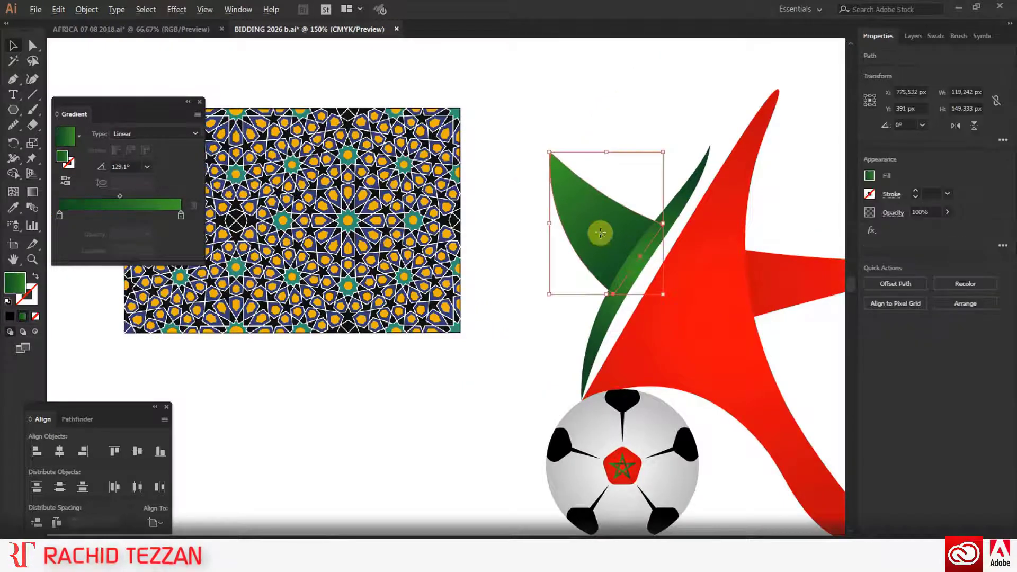
pyautogui.click(350, 220)
pyautogui.rightClick(355, 207)
pyautogui.moveTo(422, 402)
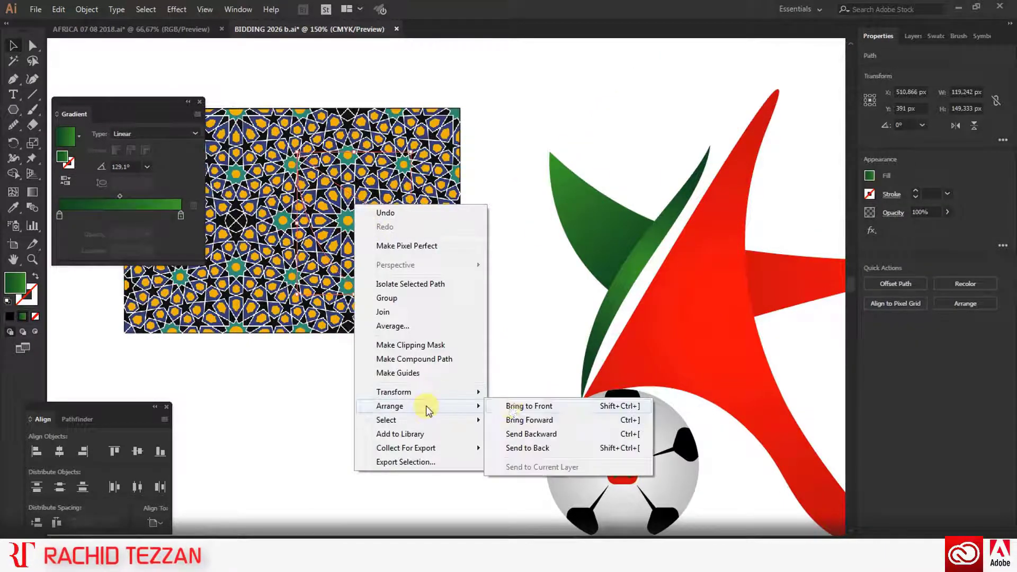
pyautogui.click(514, 405)
# Clip the pattern image with the wing copy and position the clipped pattern exactly over the original green wing
pyautogui.click(467, 299)
pyautogui.click(916, 284)
pyautogui.moveTo(490, 159); pyautogui.dragTo(314, 308)
pyautogui.click(935, 424)
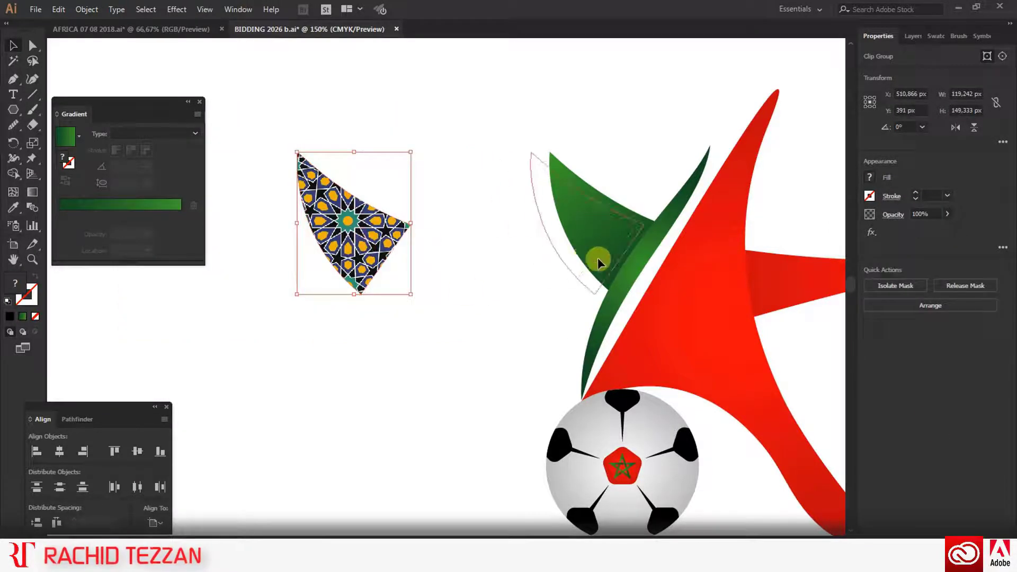
pyautogui.moveTo(612, 257); pyautogui.dragTo(611, 258)
pyautogui.hscroll(2, 655, 260)
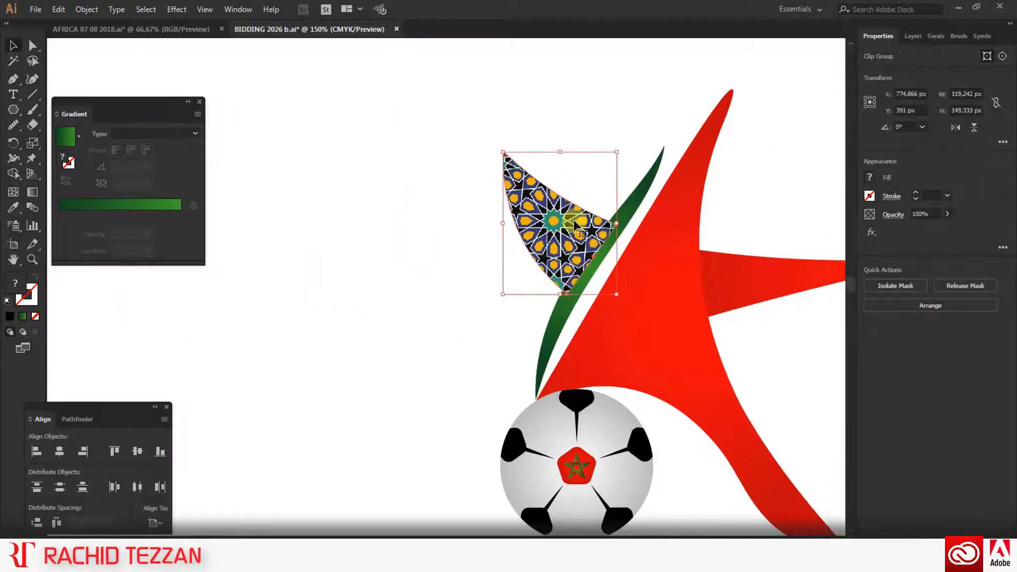
# Set the clipped pattern's blending mode to Color Burn at 100% opacity
pyautogui.click(893, 215)
pyautogui.click(798, 237)
pyautogui.click(793, 266)
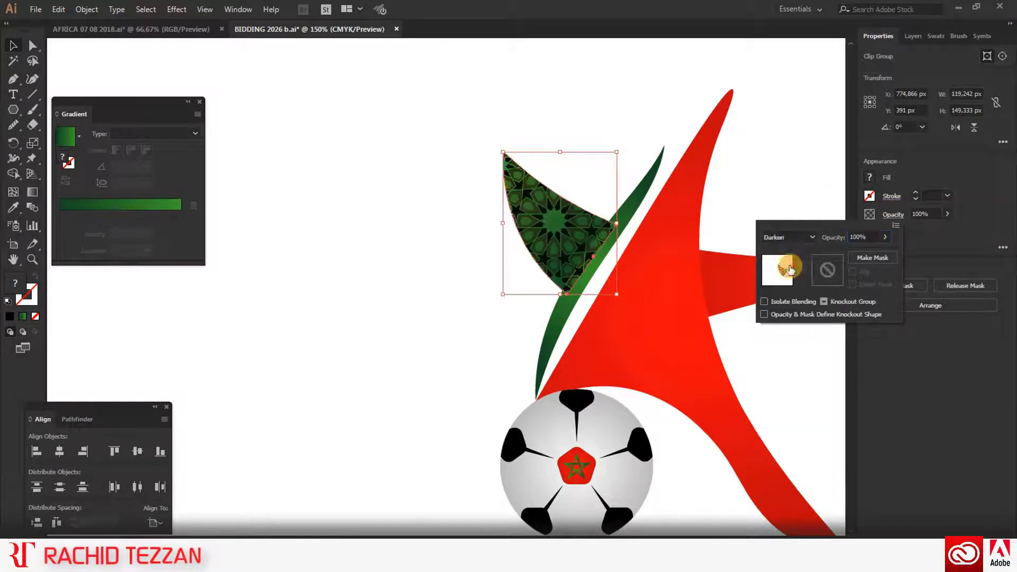
pyautogui.scroll(-2, 796, 236)
pyautogui.scroll(-1, 795, 236)
pyautogui.scroll(1, 796, 236)
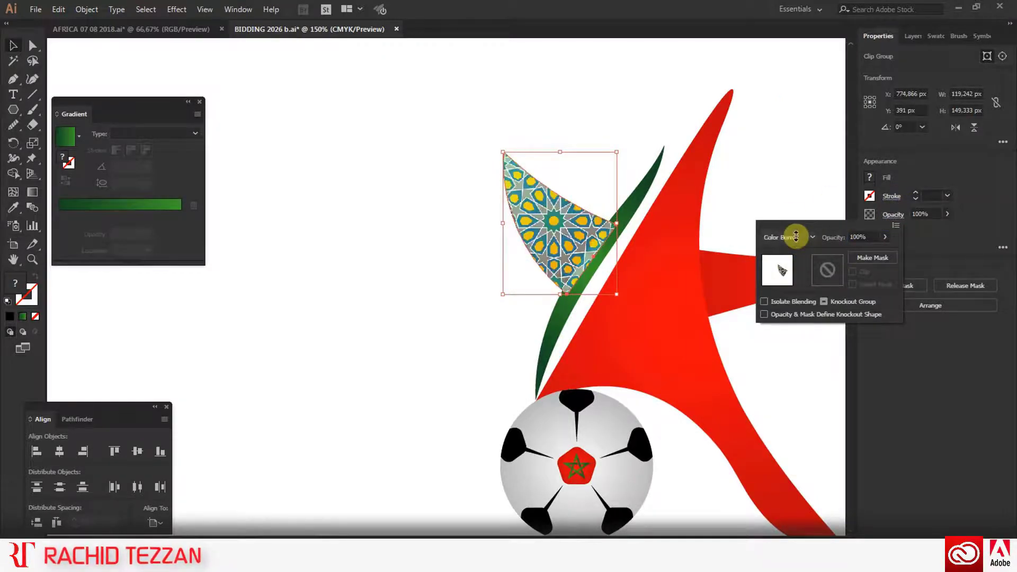
# Bring the curved green band in front of the patterned wing, then clear the selection
pyautogui.click(645, 186)
pyautogui.rightClick(654, 188)
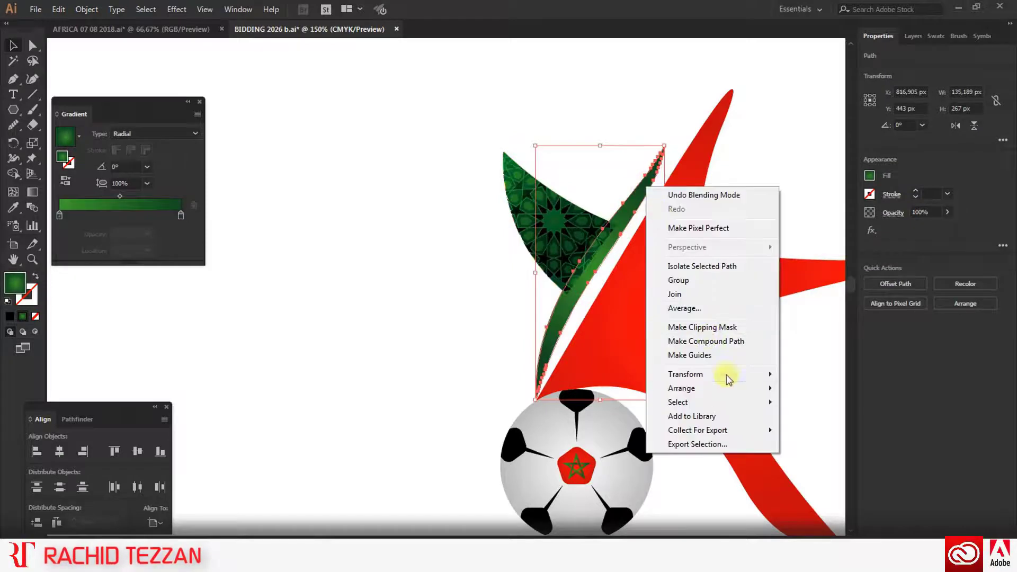
pyautogui.click(816, 386)
pyautogui.click(556, 226)
pyautogui.click(925, 213)
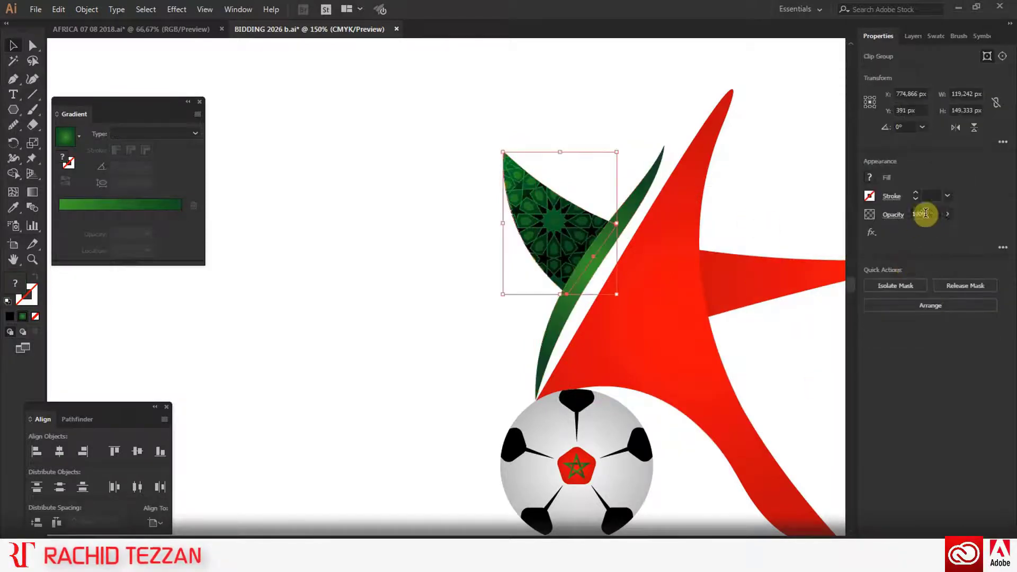
pyautogui.click(407, 159)
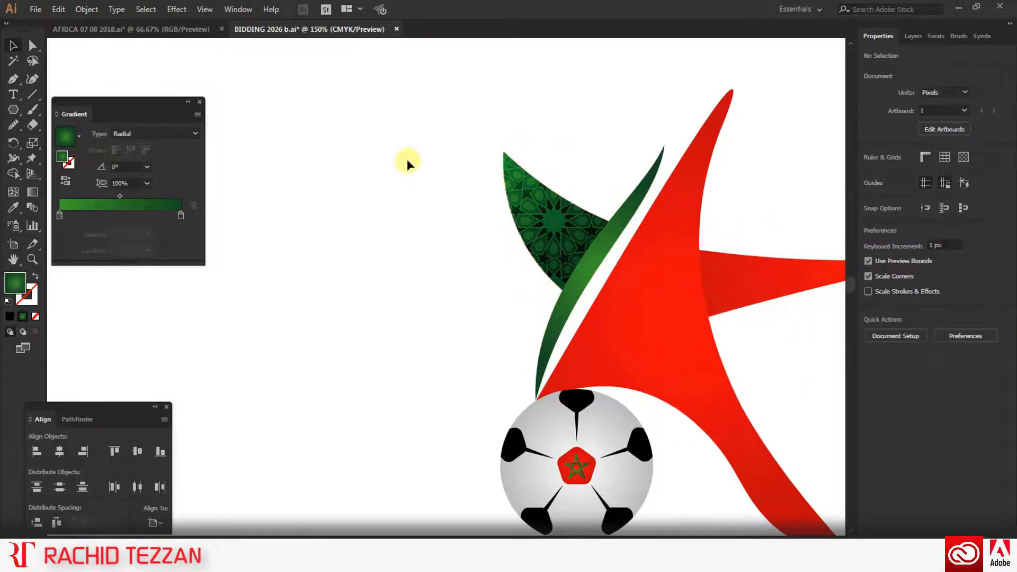
# Examine the overall look of the logo with its patterned green wing and soccer ball
pyautogui.hotkey('ctrl', '-')
pyautogui.hotkey('ctrl', '-')
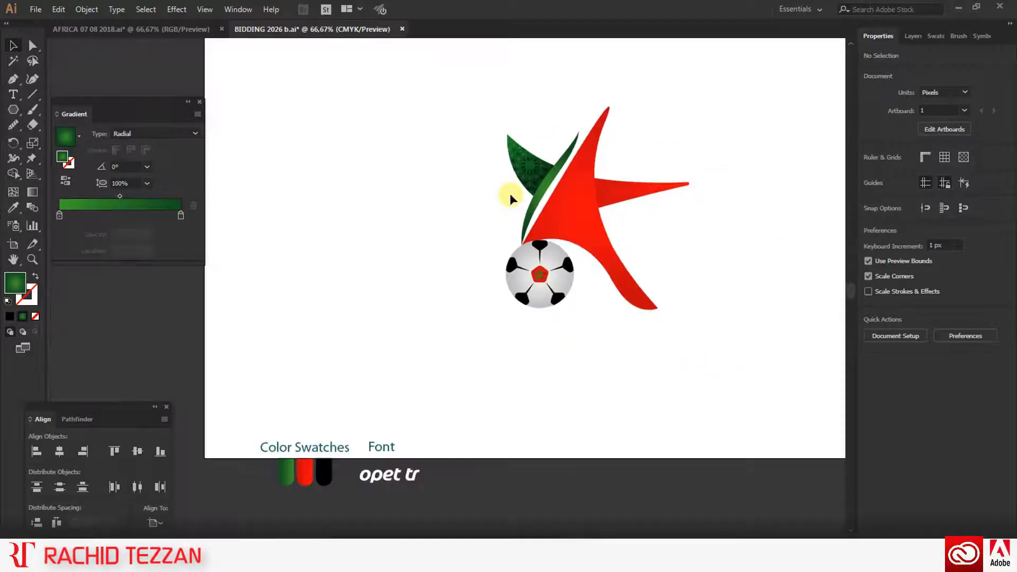
pyautogui.scroll(-1, 594, 330)
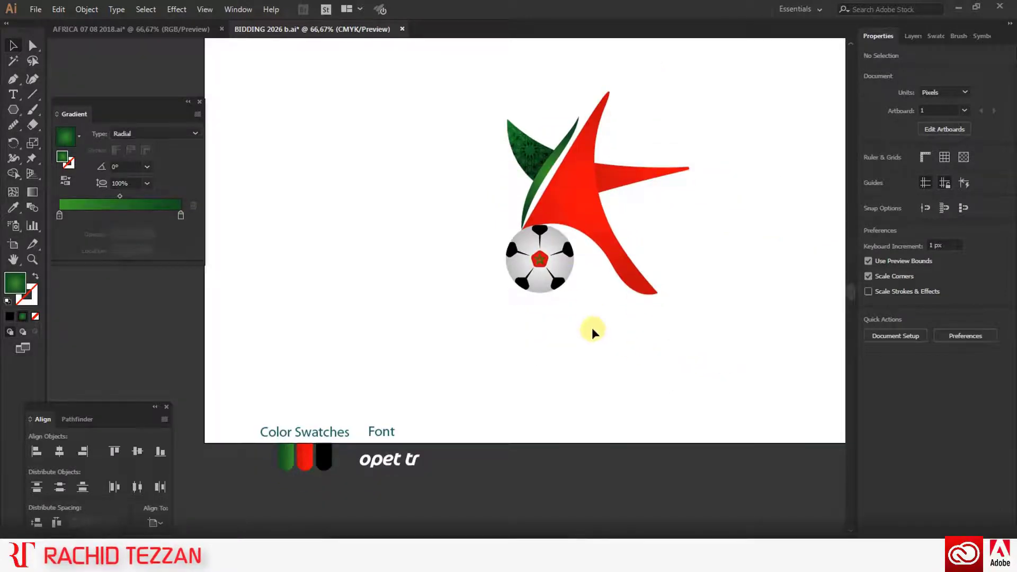
pyautogui.scroll(1, 591, 326)
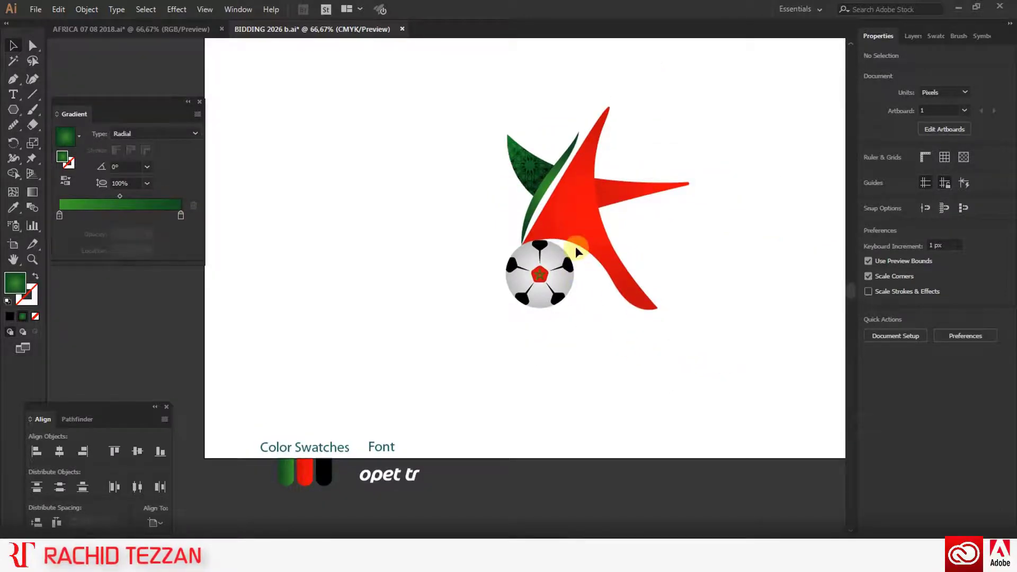
pyautogui.scroll(3, 552, 323)
pyautogui.hscroll(3, 550, 329)
pyautogui.scroll(-1, 551, 332)
pyautogui.hscroll(-1, 550, 333)
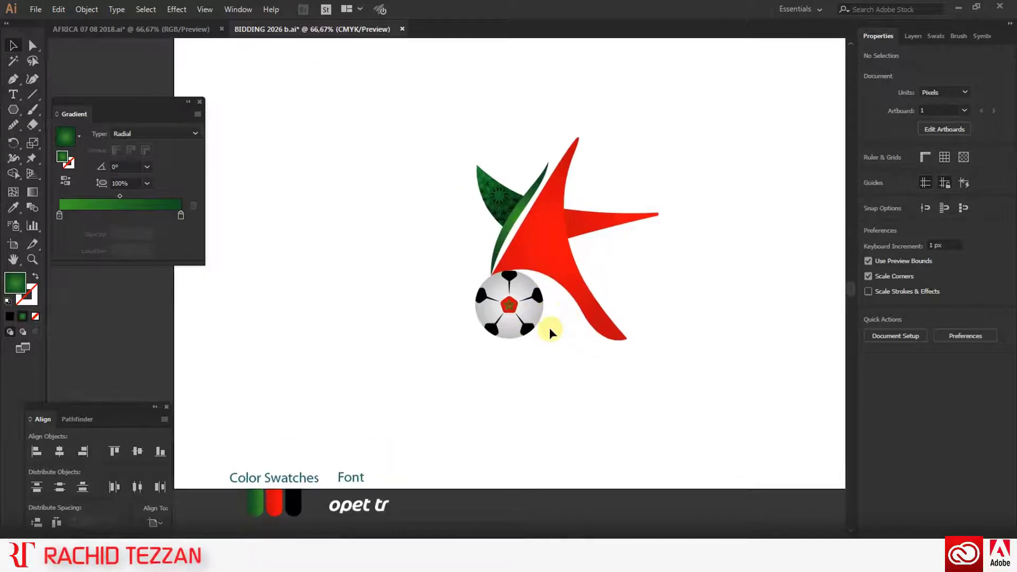
pyautogui.scroll(-1, 548, 328)
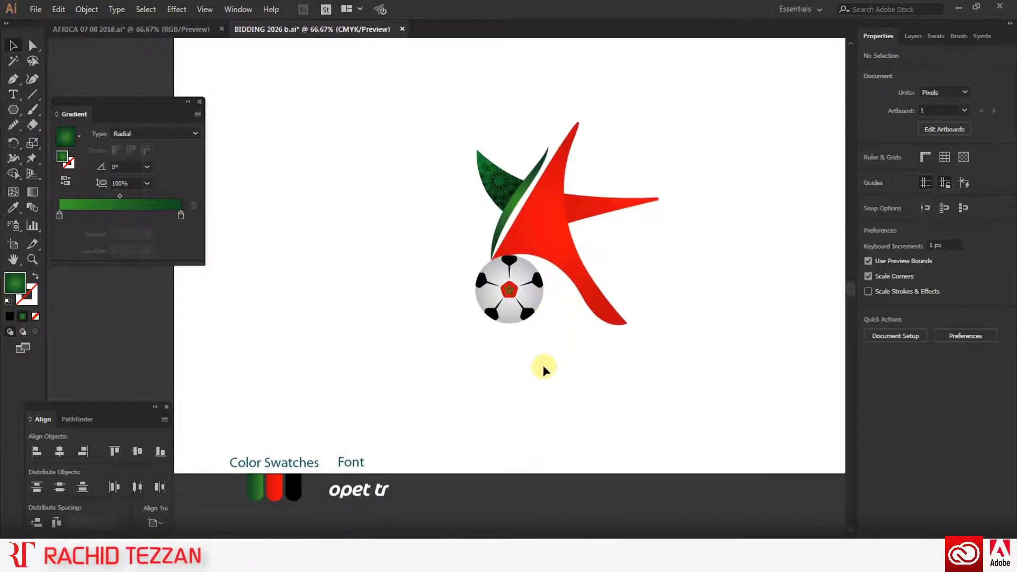
# Copy the "opet tr" font sample below the ball, color it with the black swatch, and enlarge it to about 87 pt
pyautogui.moveTo(370, 484); pyautogui.dragTo(525, 351)
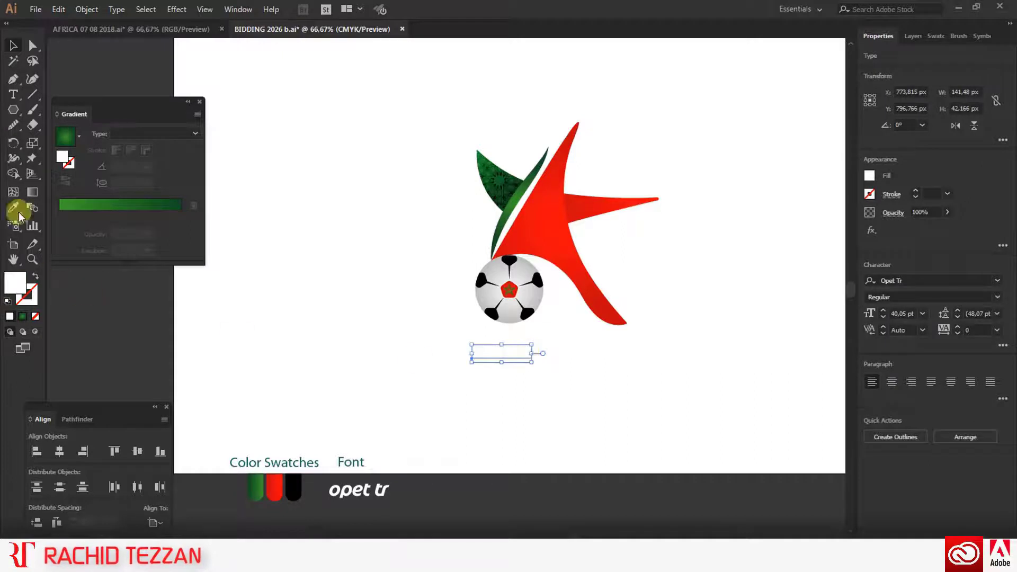
pyautogui.click(292, 489)
pyautogui.click(13, 46)
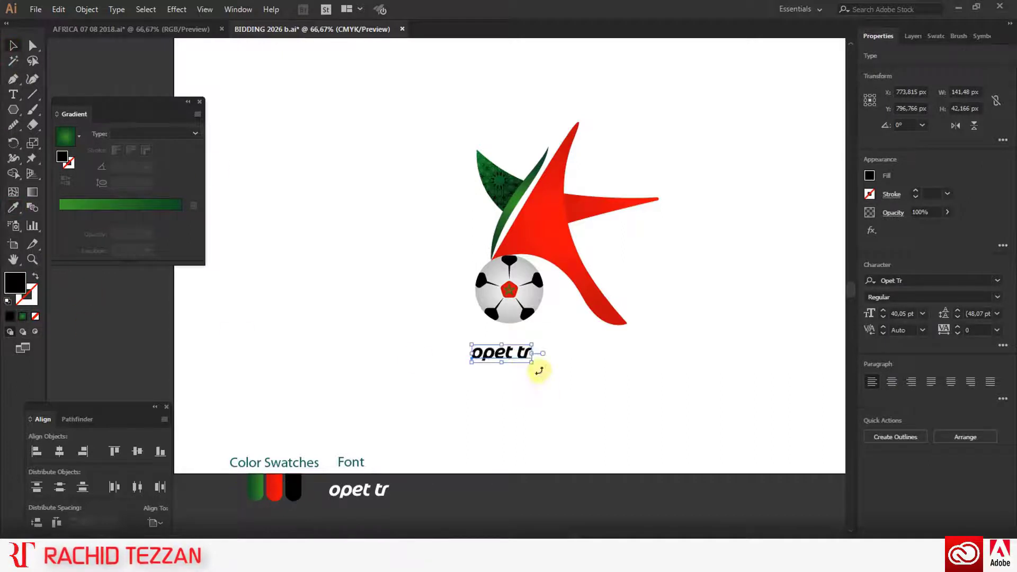
pyautogui.moveTo(531, 362); pyautogui.dragTo(599, 402)
# Replace the enlarged text below the ball with "bidding nation"
pyautogui.tripleClick(547, 368)
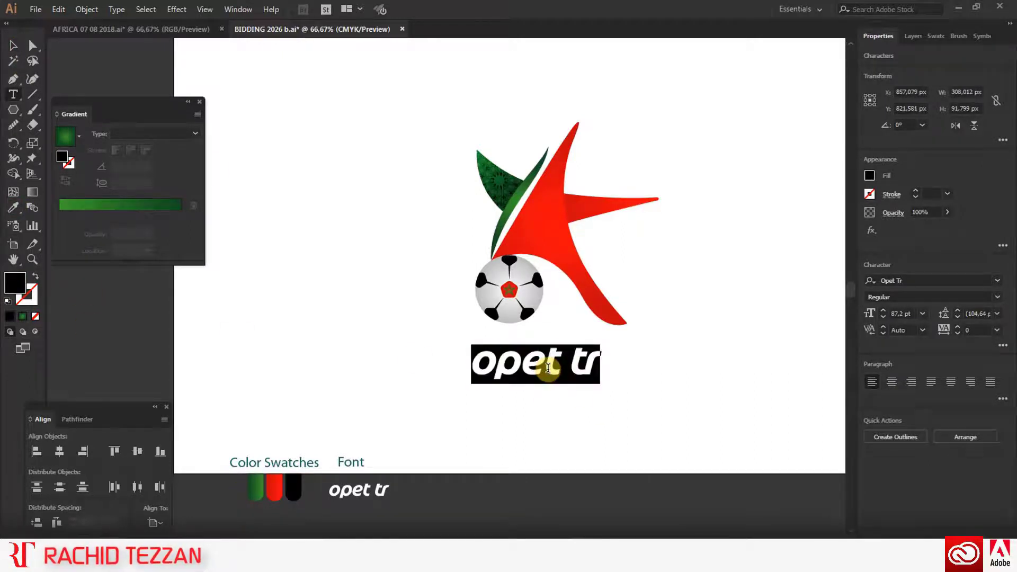
pyautogui.write('biddin')
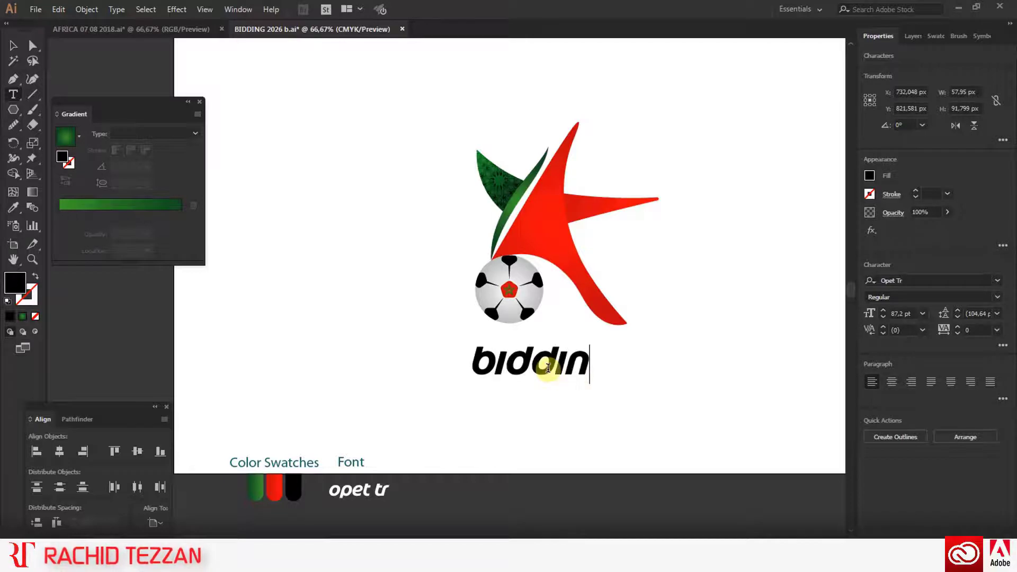
pyautogui.write('g nation')
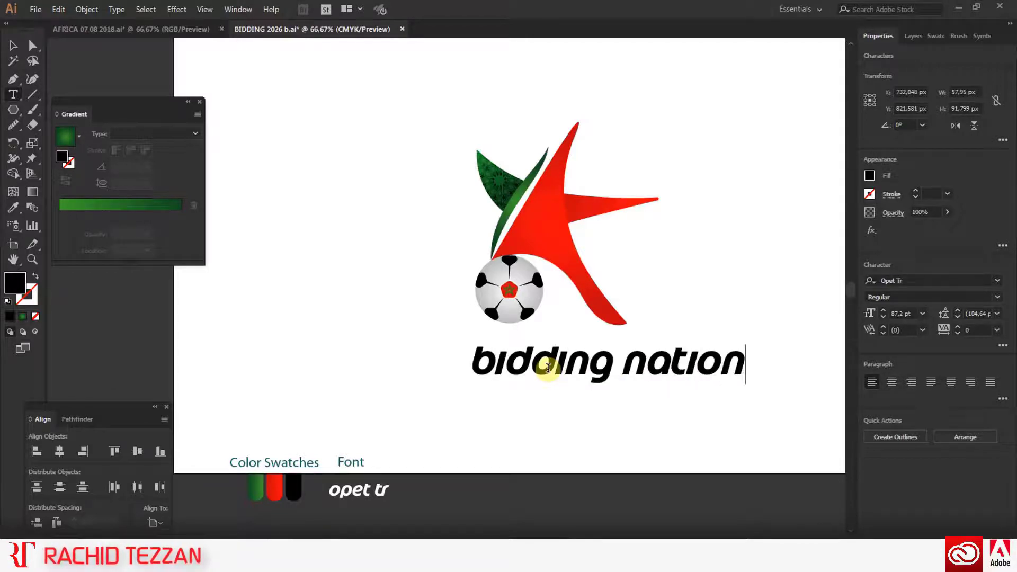
pyautogui.click(13, 46)
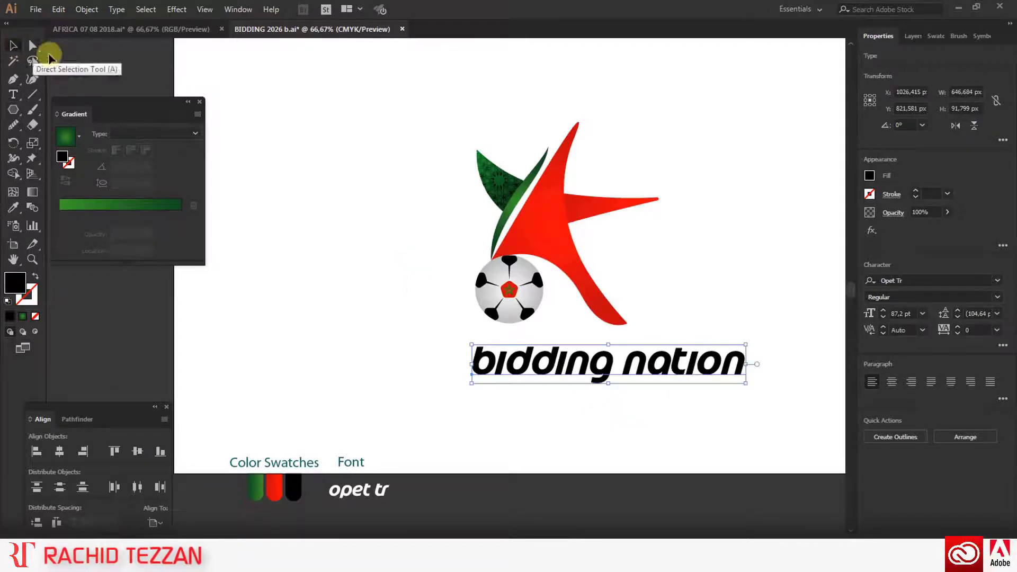
# Open the type commands for the "bidding nation" text
pyautogui.click(121, 15)
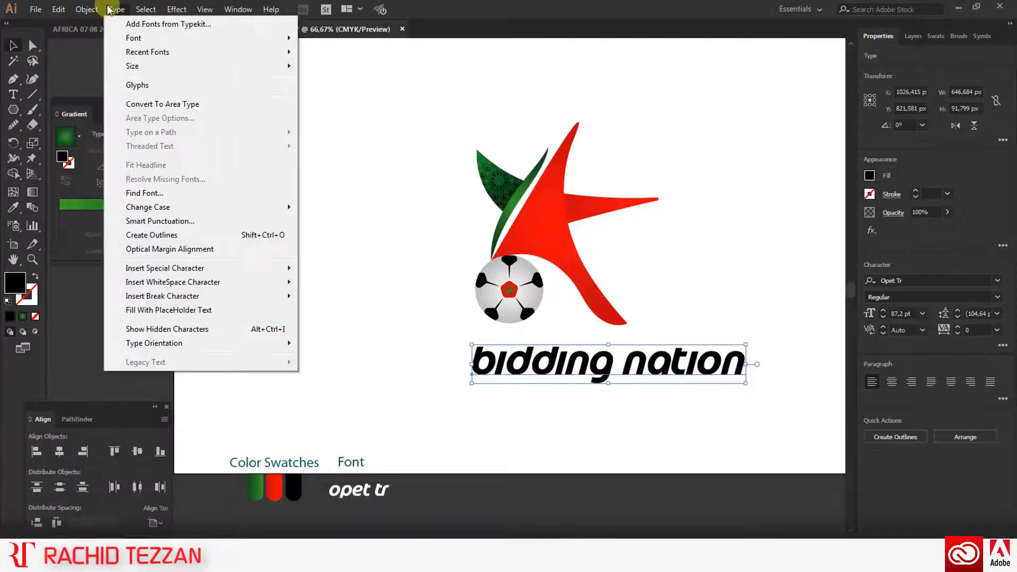